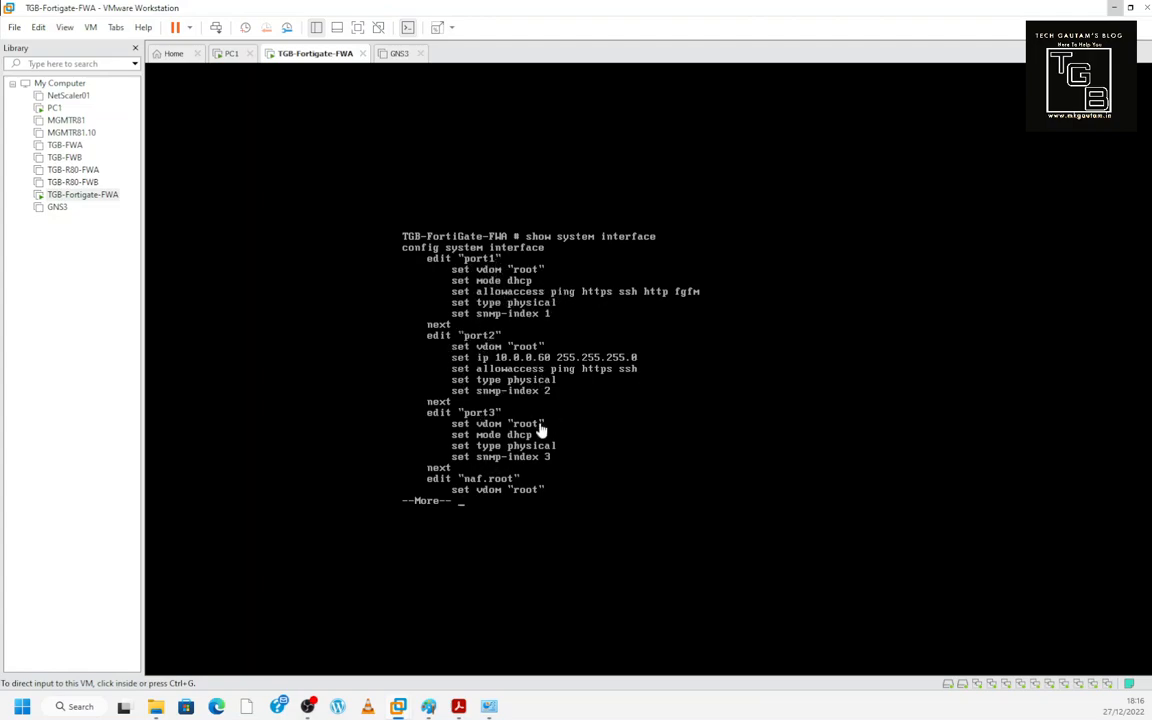
# - On the FortiGate console, switch port3's addressing mode to static under config system interface
pyautogui.click(502, 462)
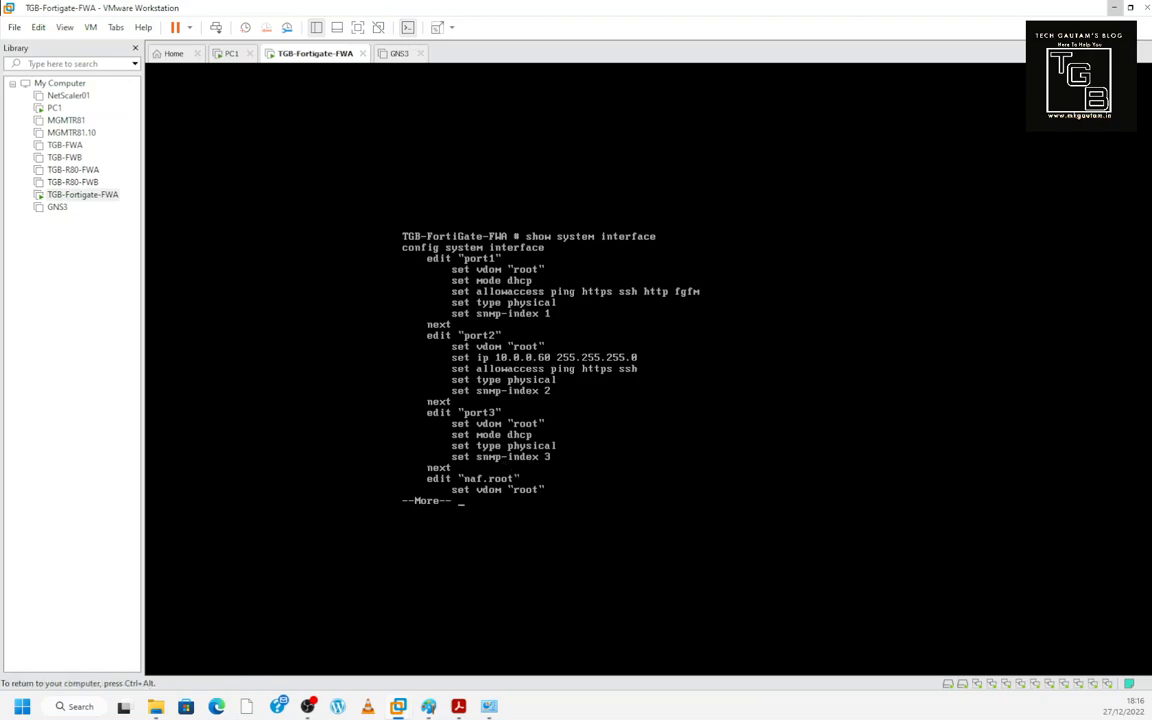
pyautogui.press('space')
pyautogui.write('config system interface')
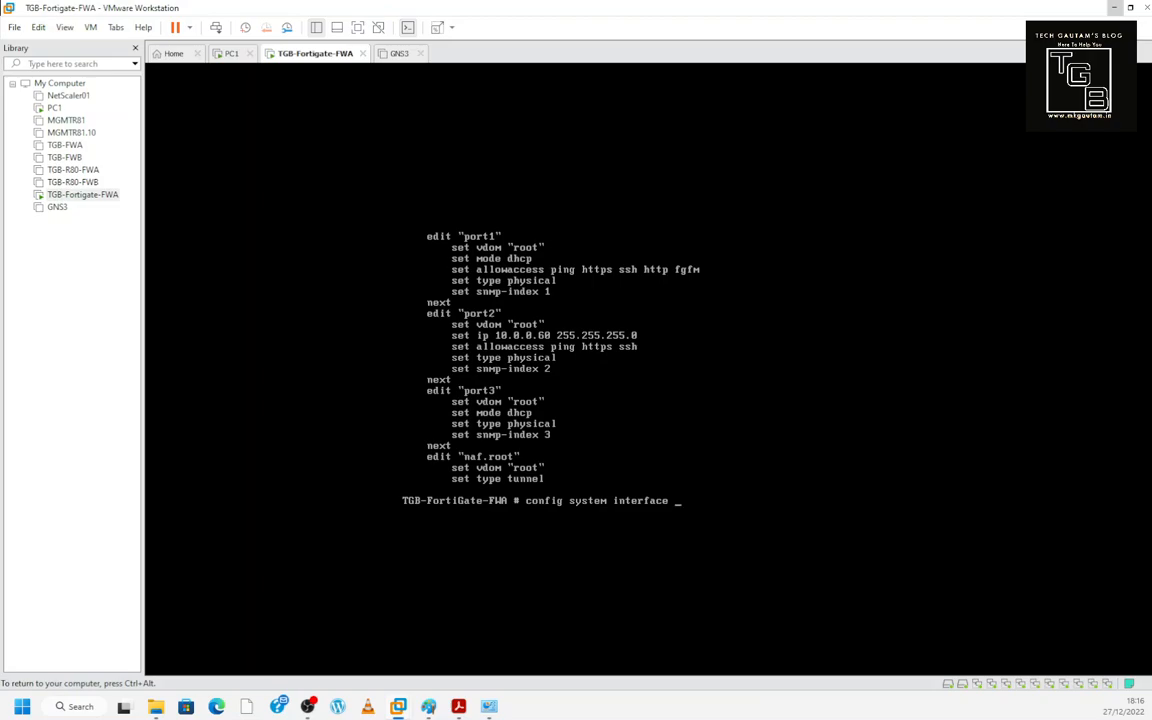
pyautogui.press('Return')
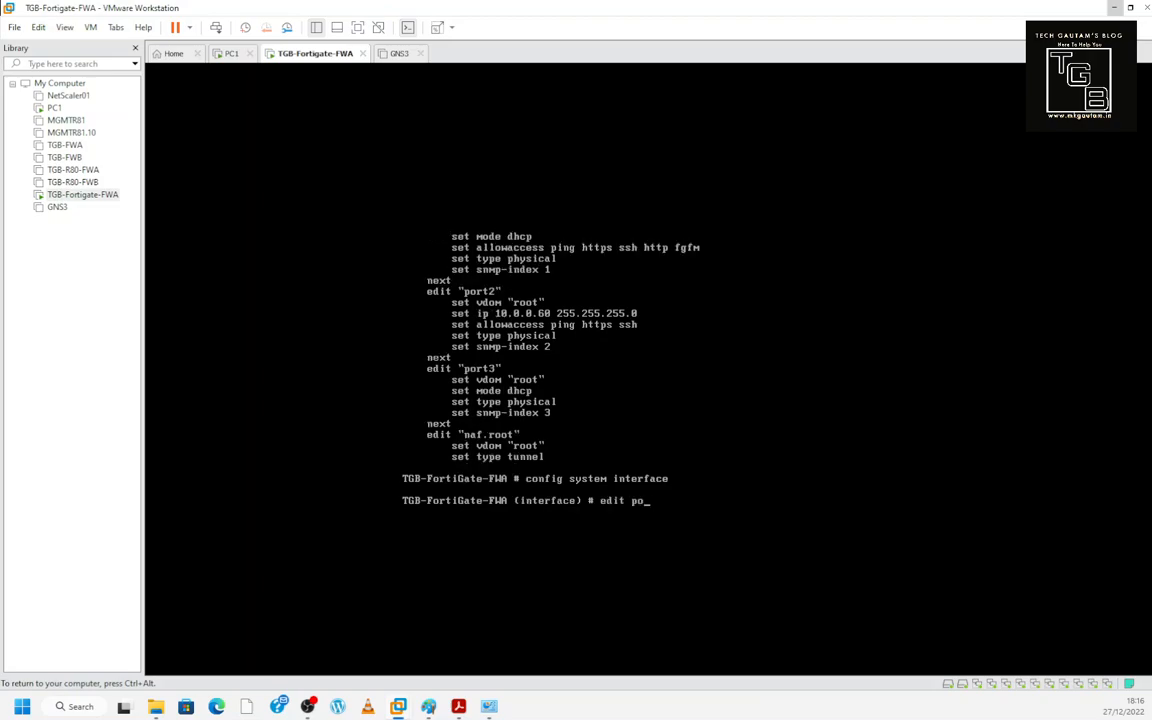
pyautogui.press('Return')
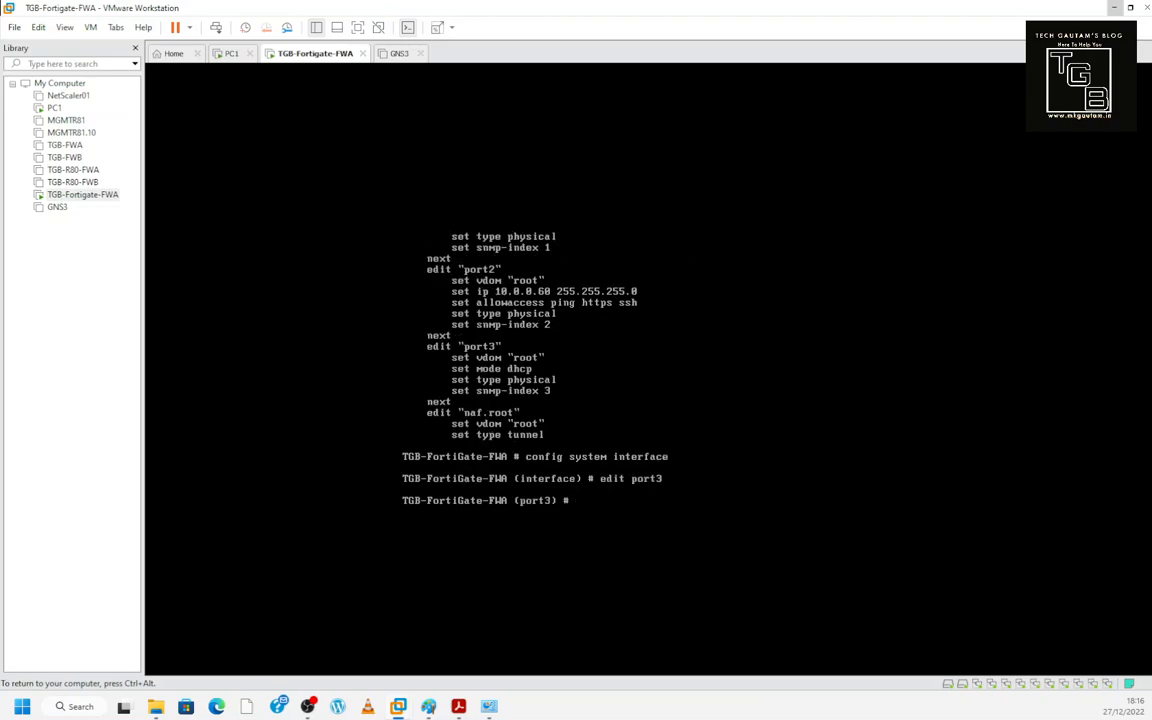
pyautogui.write('set mode static')
pyautogui.press('Return')
pyautogui.hotkey('ctrl', 'alt')
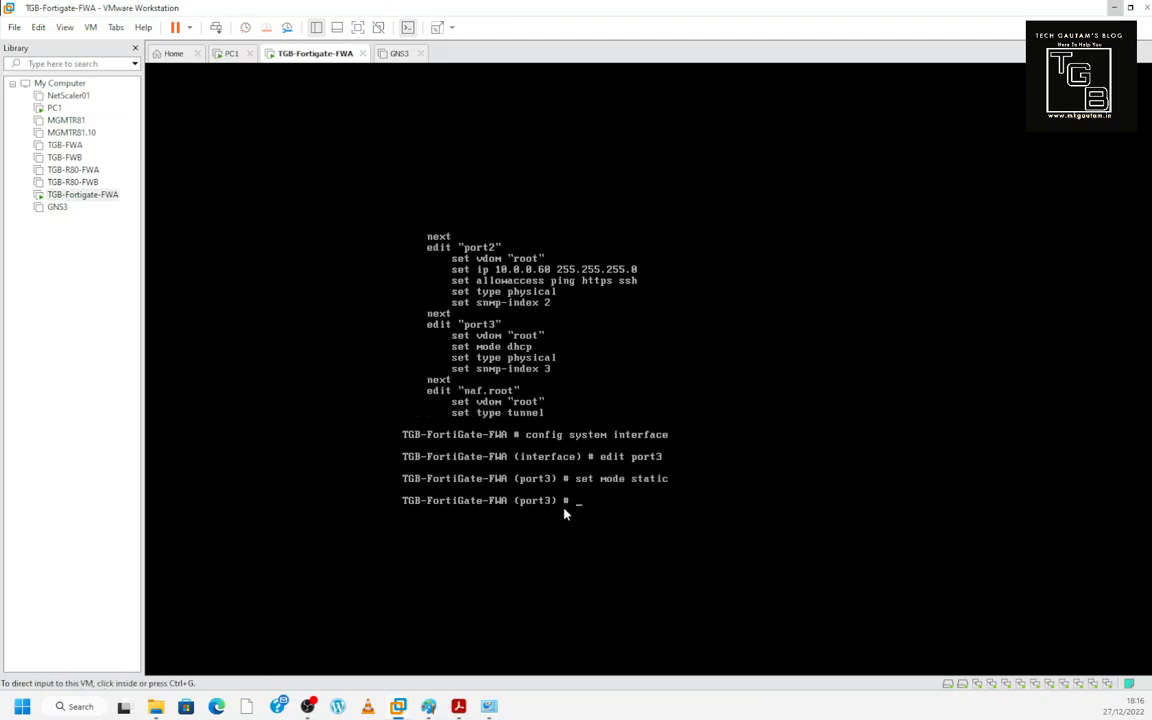
pyautogui.rightClick(309, 57)
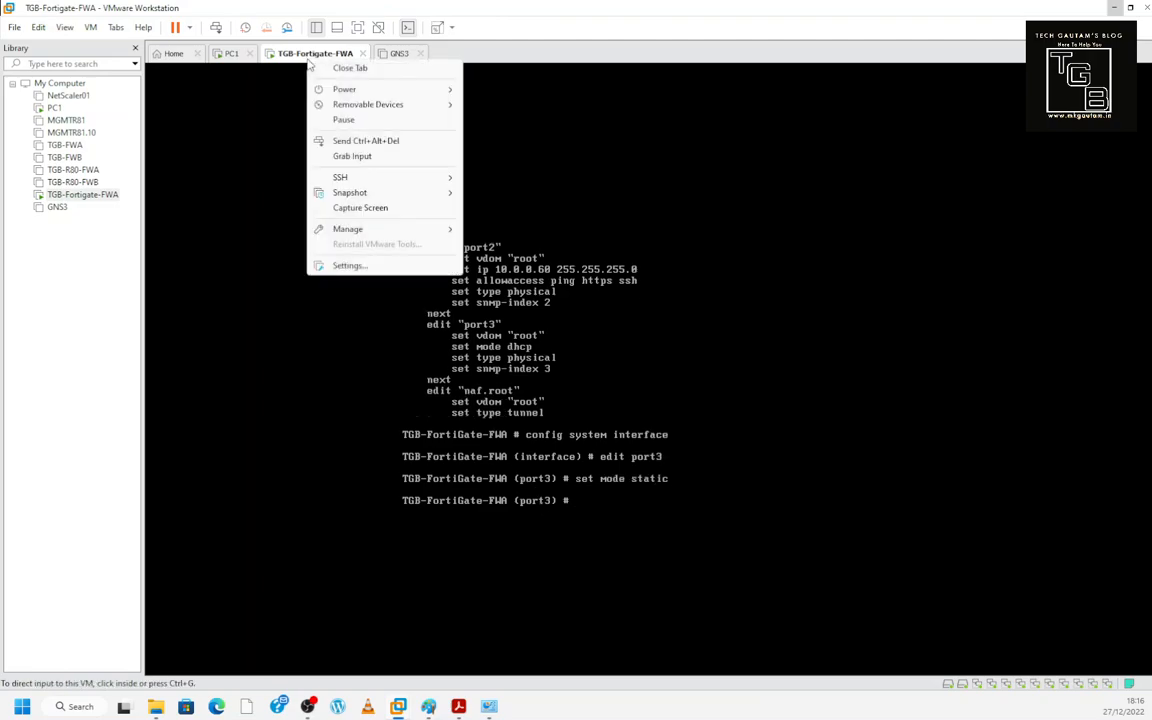
pyautogui.click(370, 265)
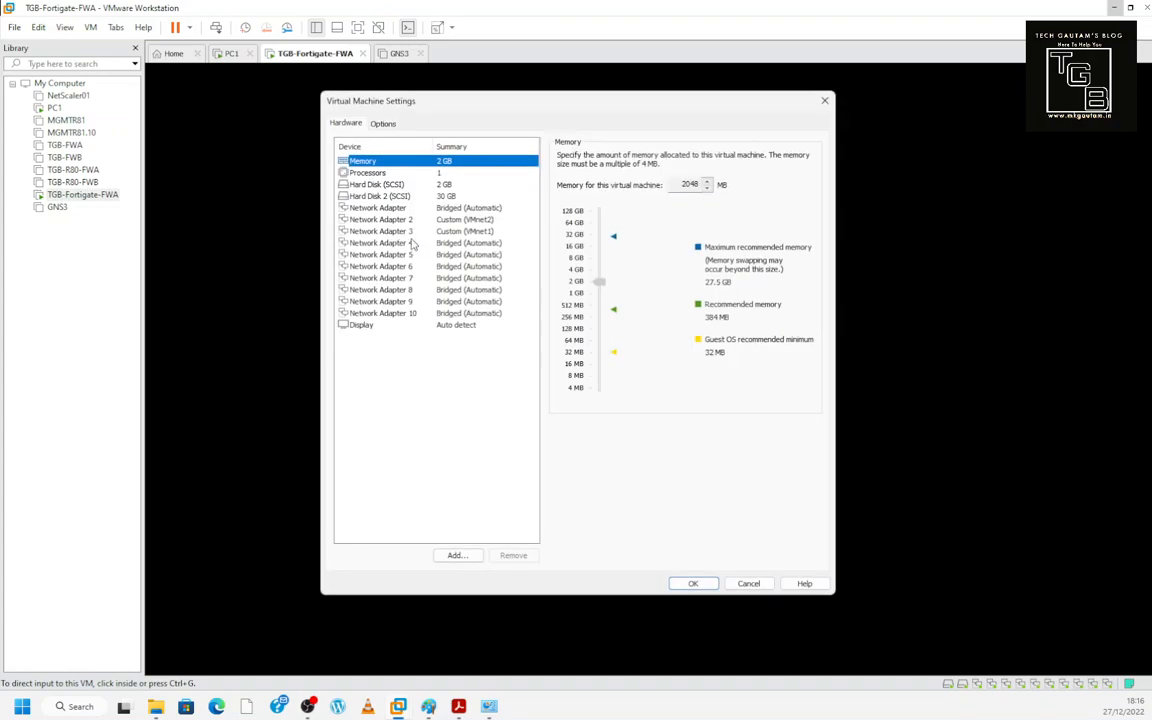
pyautogui.click(420, 231)
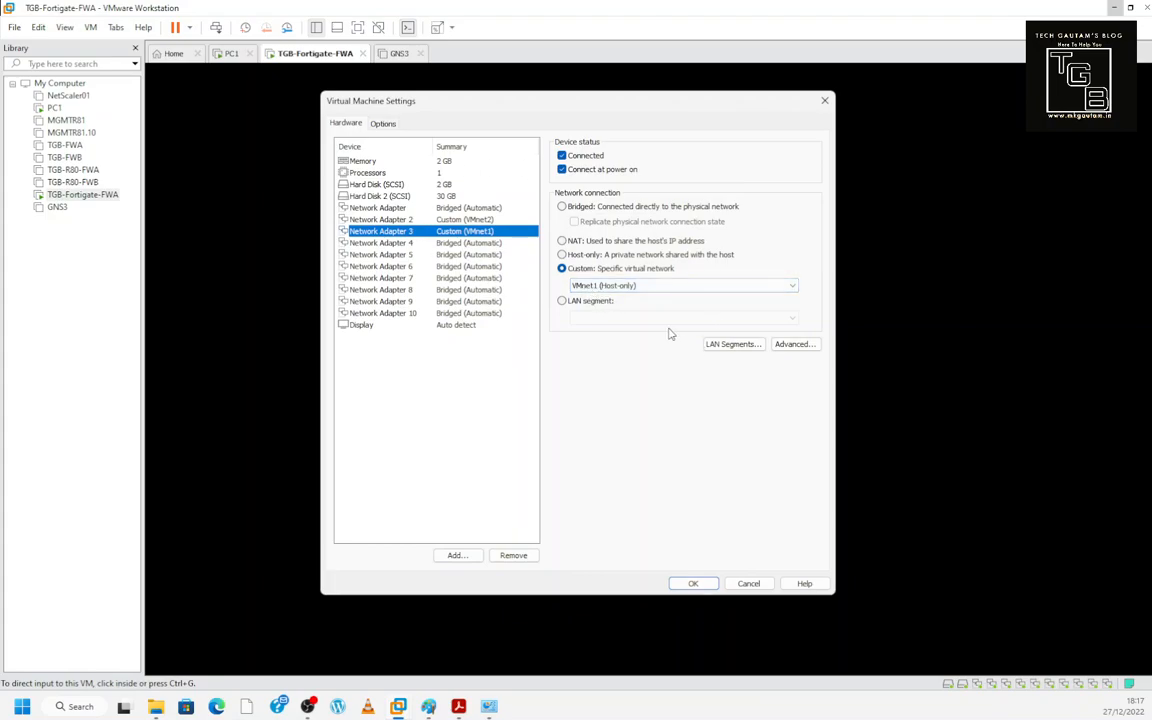
pyautogui.moveTo(550, 100); pyautogui.dragTo(792, 177)
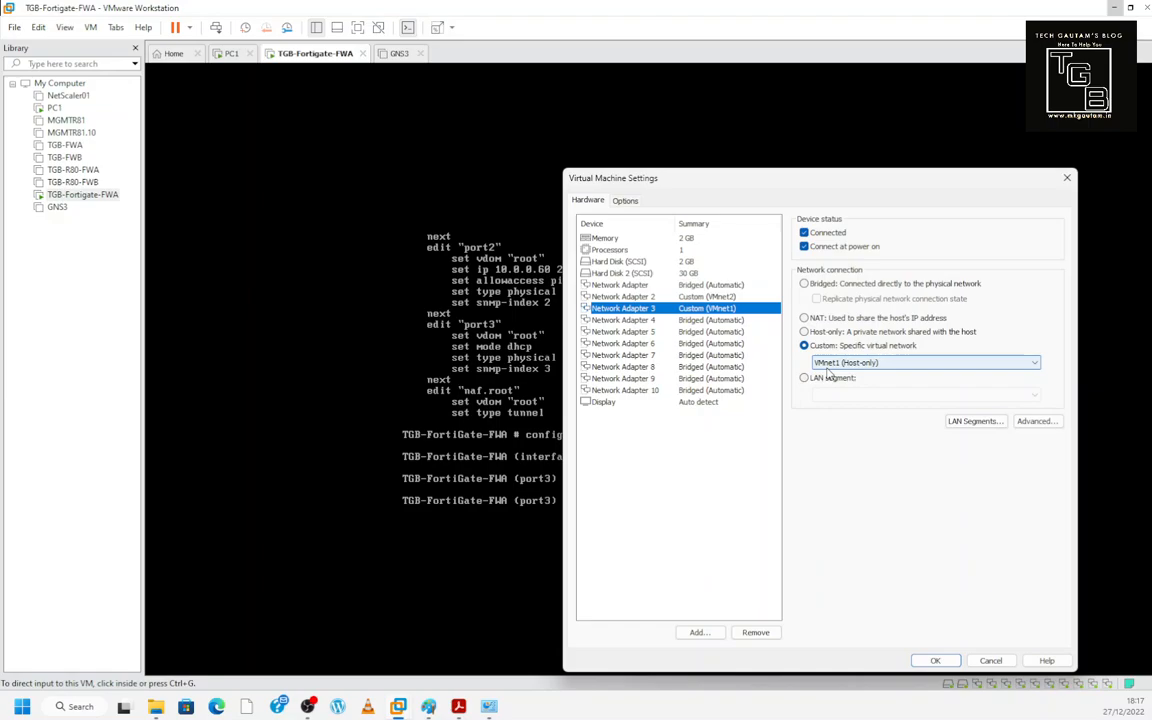
pyautogui.moveTo(752, 177); pyautogui.dragTo(592, 100)
pyautogui.click(830, 585)
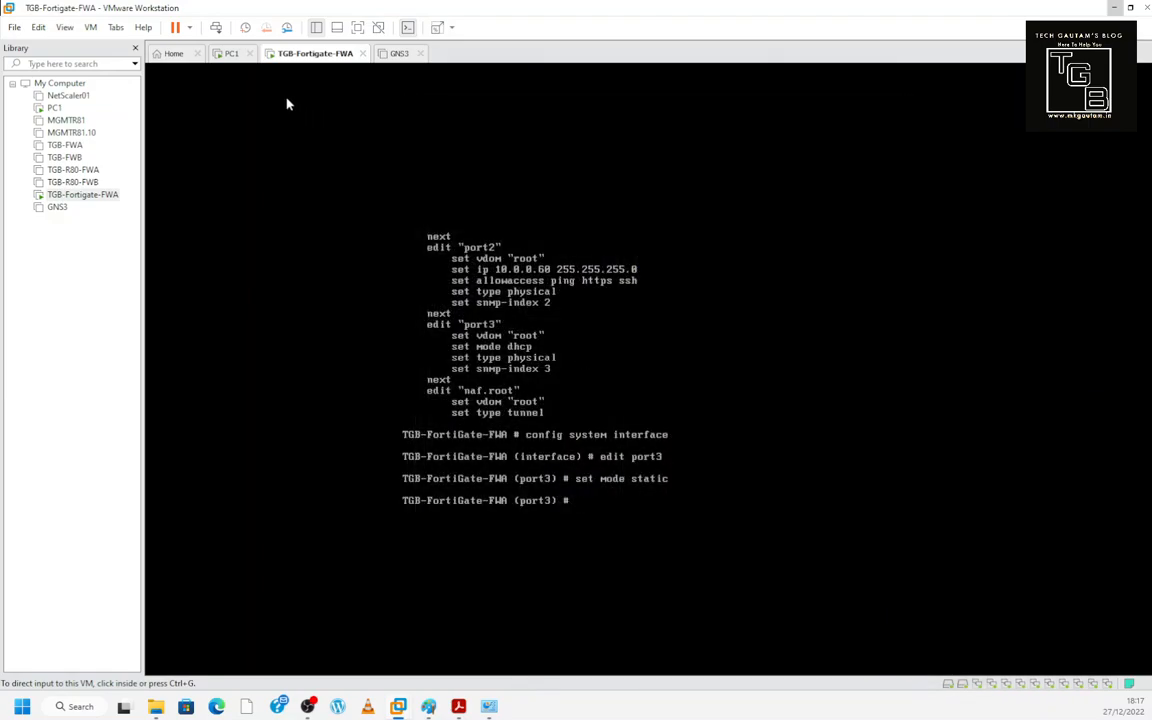
# - Check in the Virtual Network Editor that VMnet1 uses subnet 192.168.184.0, then return to the console
pyautogui.click(38, 27)
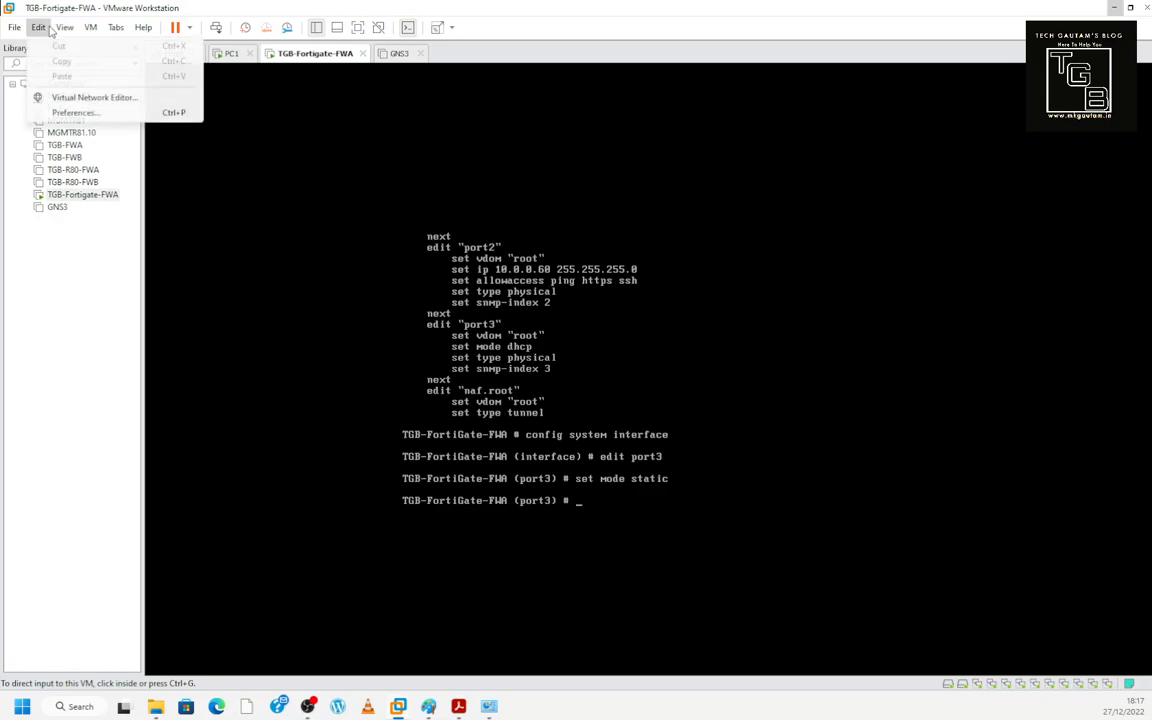
pyautogui.click(79, 98)
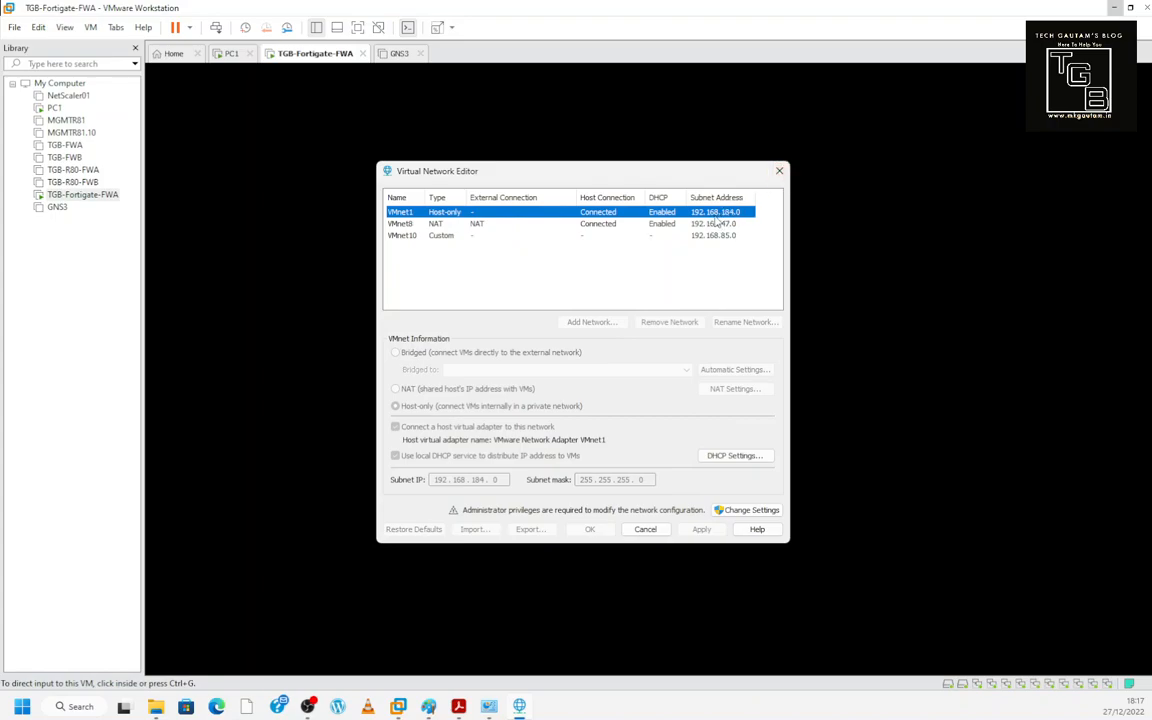
pyautogui.click(779, 172)
pyautogui.click(648, 442)
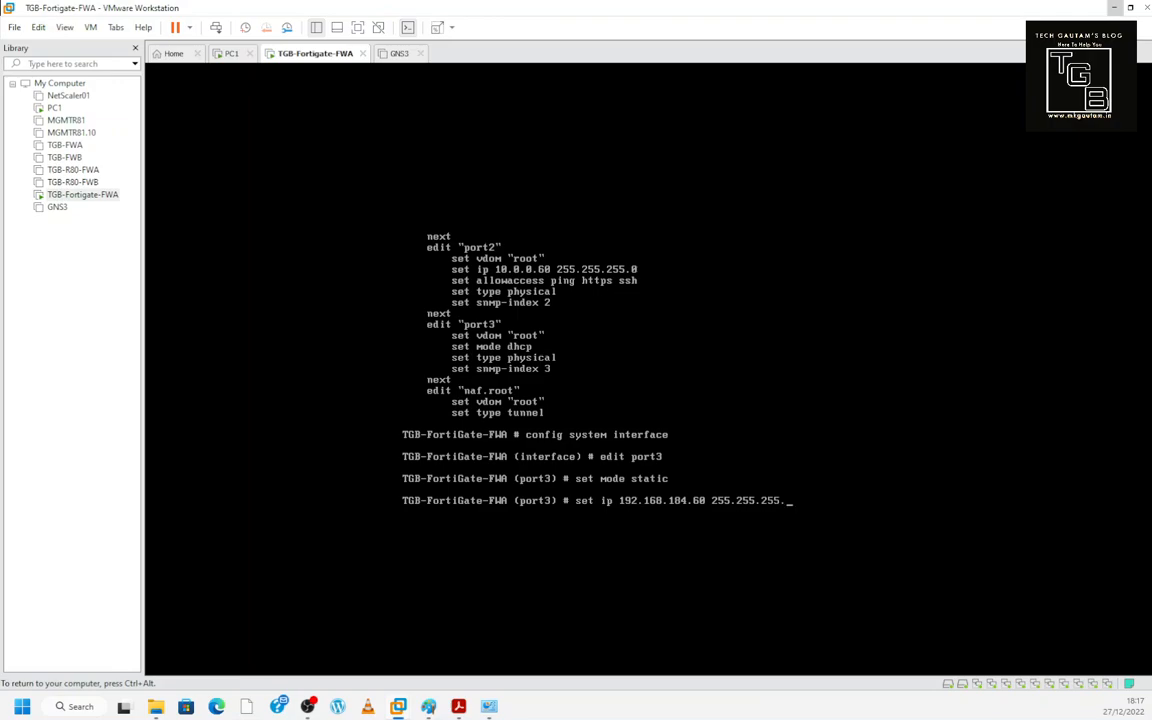
# - Give port3 IP 192.168.184.60/24 with https, http, ssh and ping access, and commit with end
pyautogui.press('BackSpace')
pyautogui.press('BackSpace')
pyautogui.press('BackSpace')
pyautogui.press('BackSpace')
pyautogui.press('BackSpace')
pyautogui.press('BackSpace')
pyautogui.press('BackSpace')
pyautogui.press('BackSpace')
pyautogui.press('BackSpace')
pyautogui.press('BackSpace')
pyautogui.press('BackSpace')
pyautogui.press('Return')
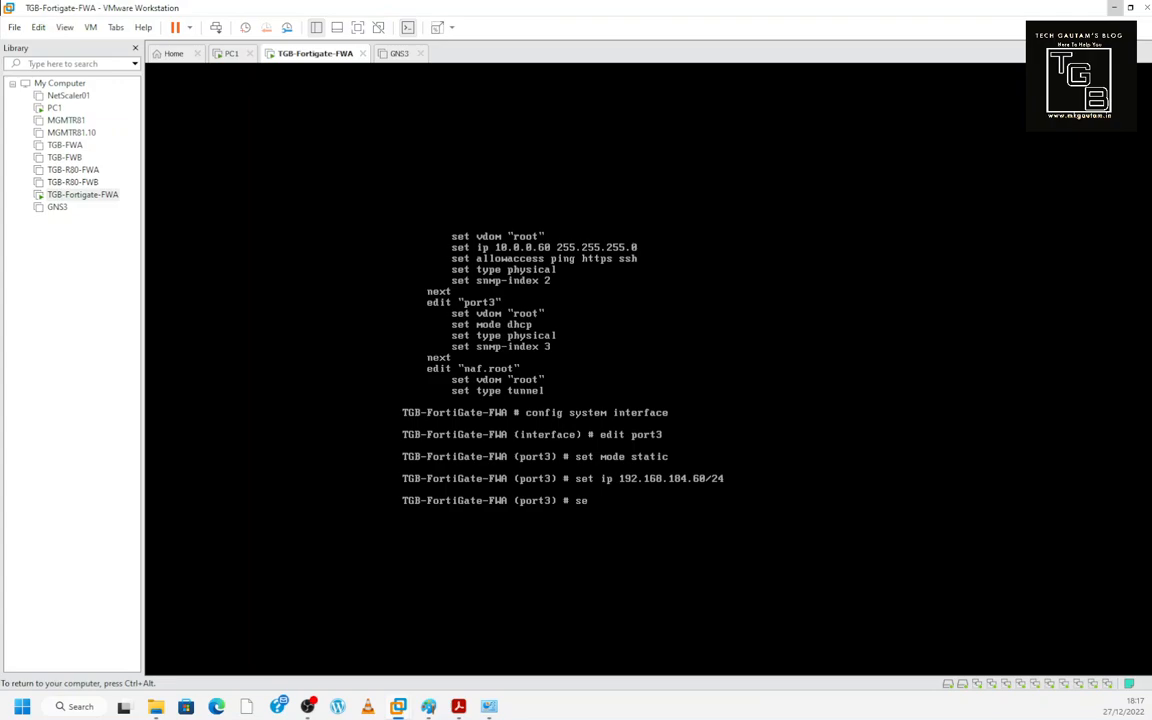
pyautogui.press('BackSpace')
pyautogui.write('lowaccess https http ssh ping')
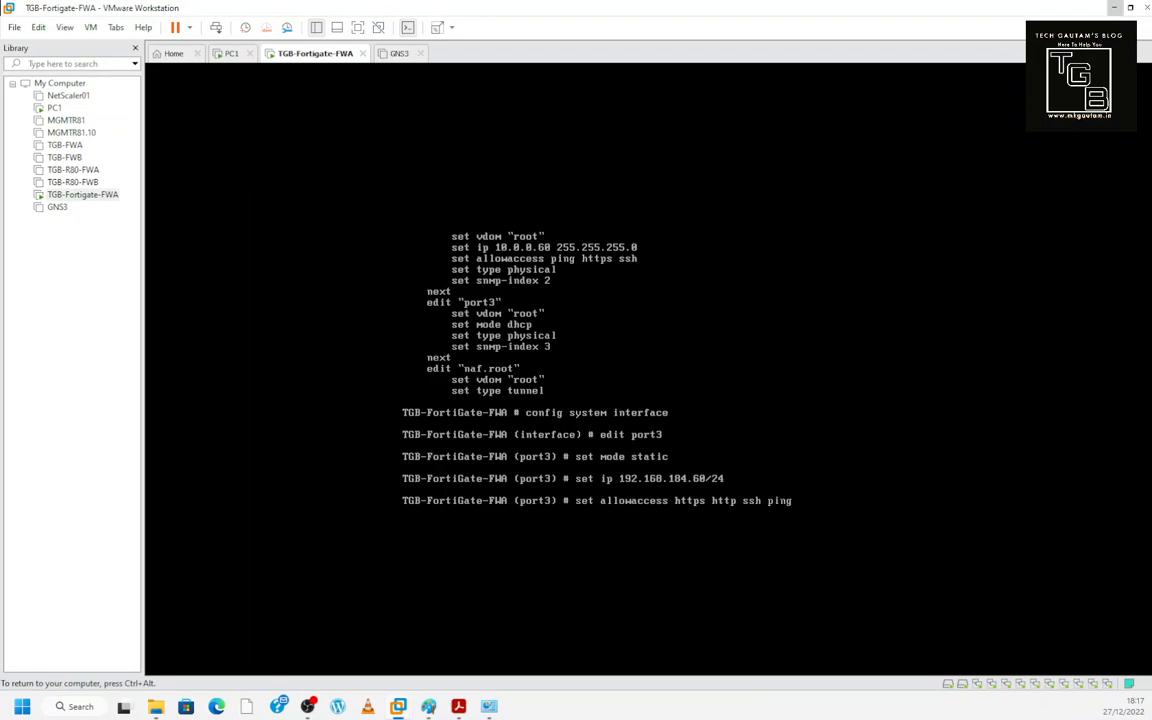
pyautogui.press('Return')
pyautogui.write('e')
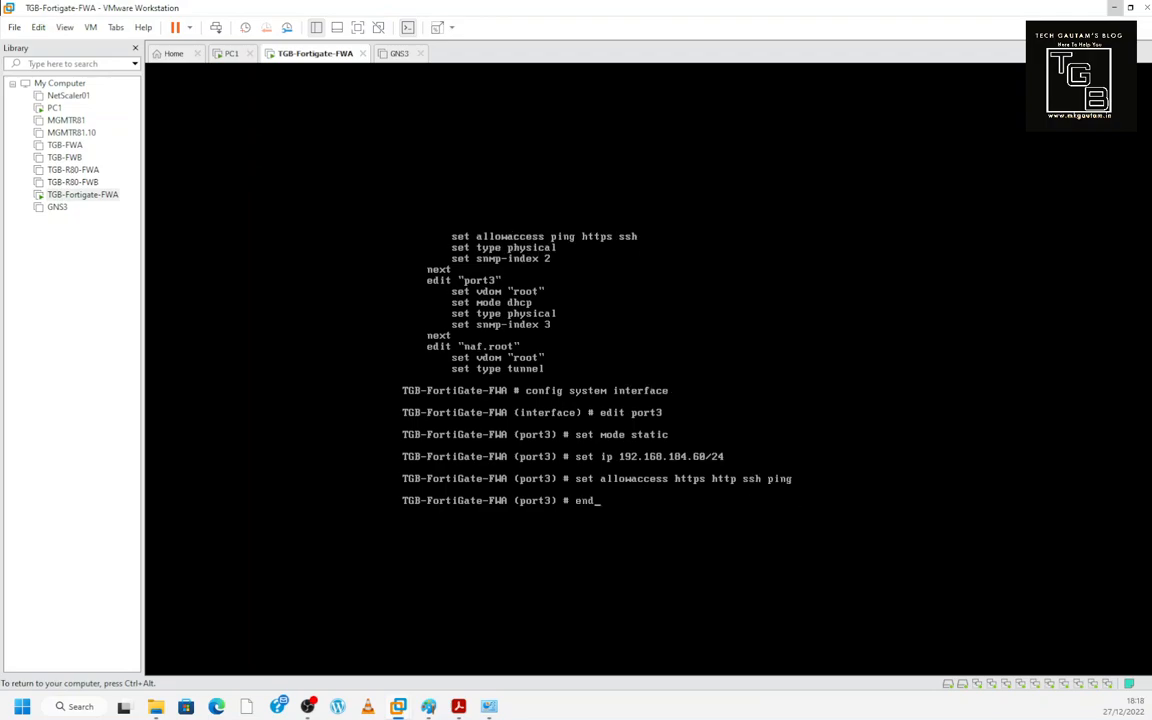
pyautogui.write('nd')
pyautogui.press('Return')
pyautogui.press('Return')
pyautogui.press('Return')
pyautogui.press('Return')
pyautogui.hotkey('ctrl', 'alt')
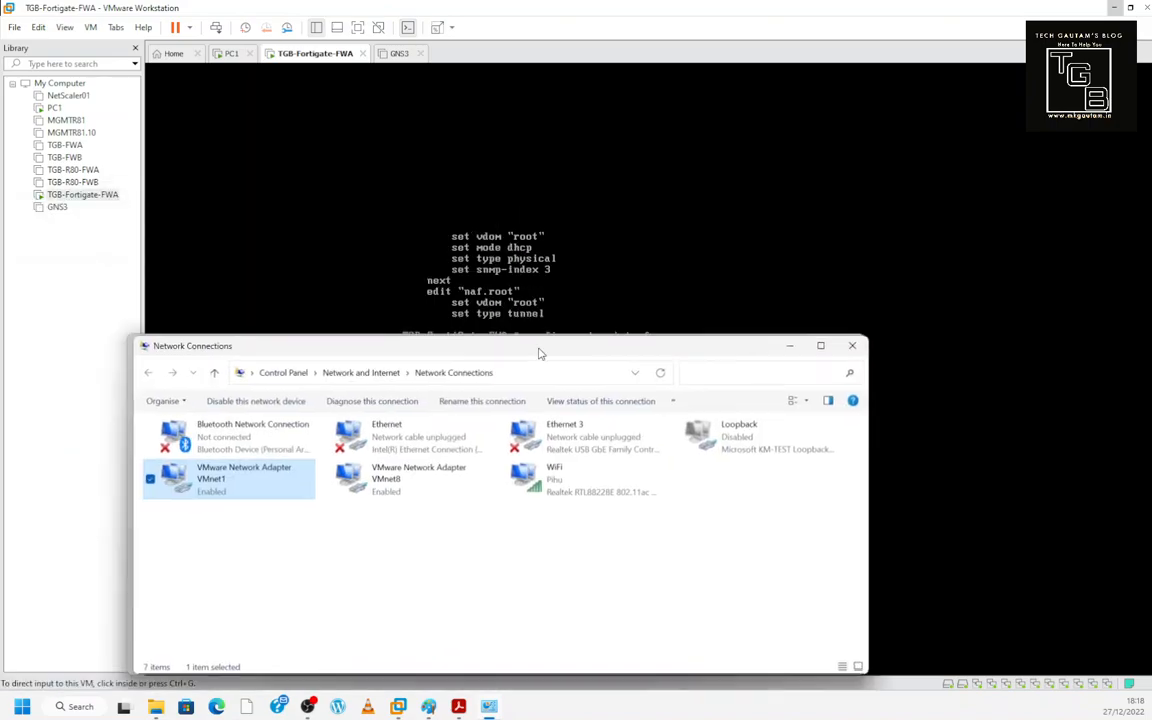
# - Read the host VMnet1 adapter's IPv4 details: 192.168.184.10, mask 255.255.255.0
pyautogui.moveTo(540, 352); pyautogui.dragTo(632, 267)
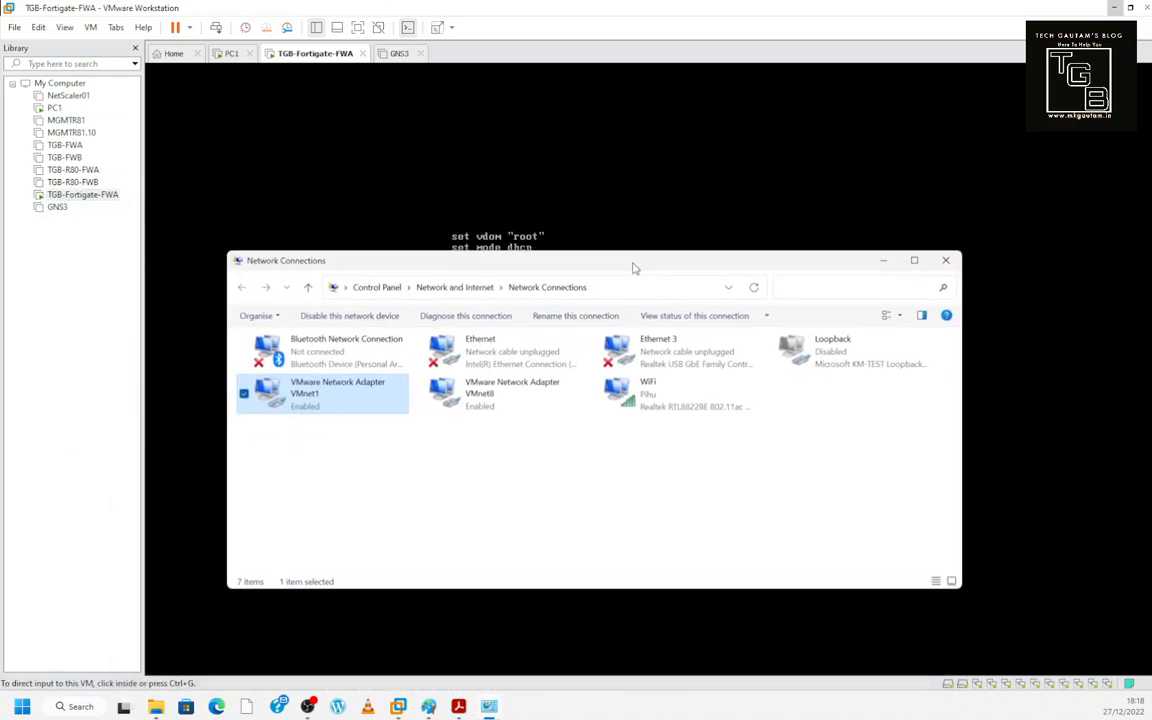
pyautogui.doubleClick(632, 264)
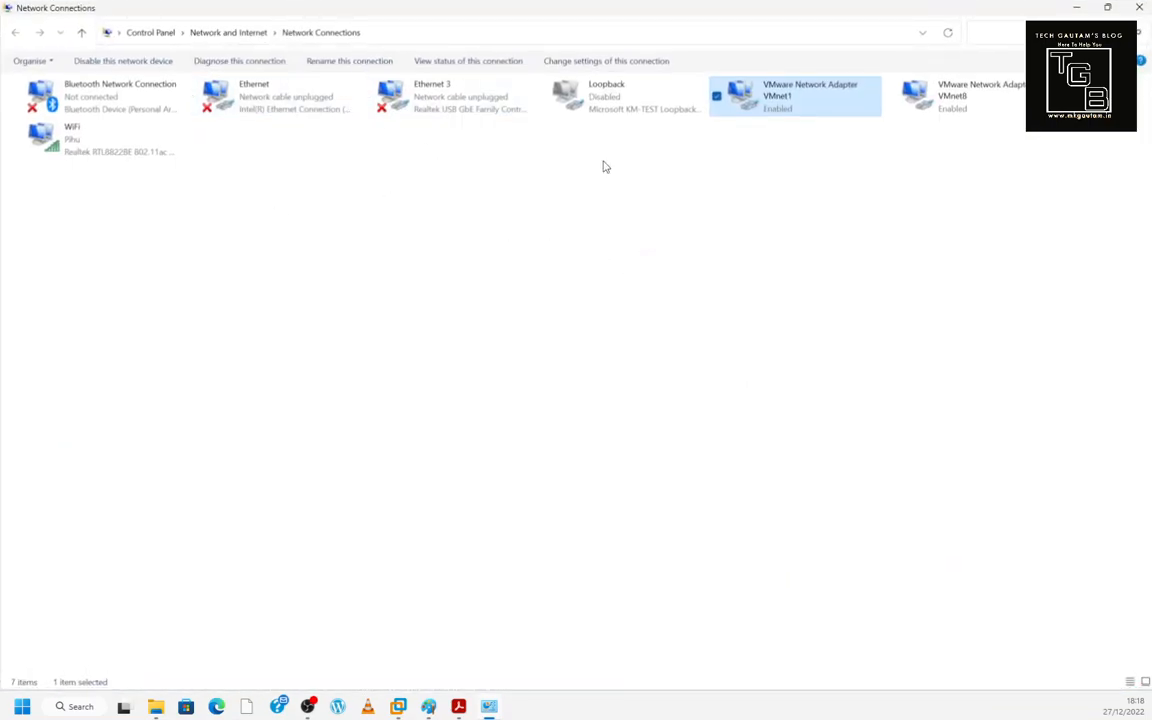
pyautogui.doubleClick(780, 112)
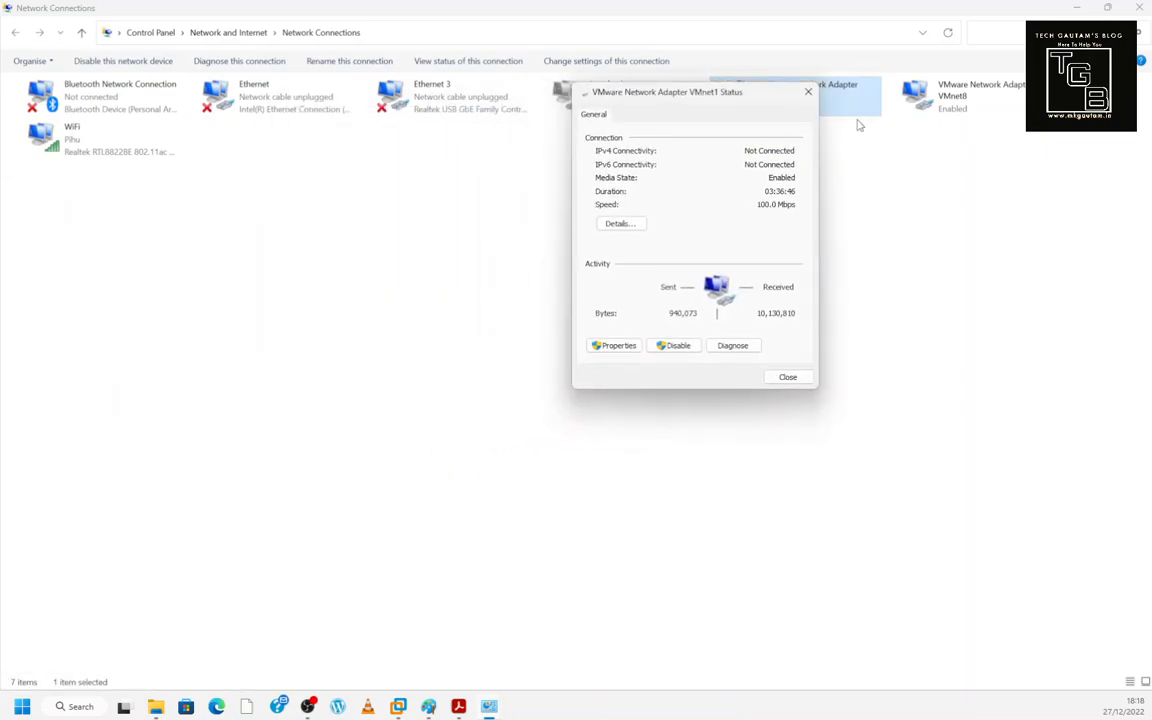
pyautogui.click(643, 228)
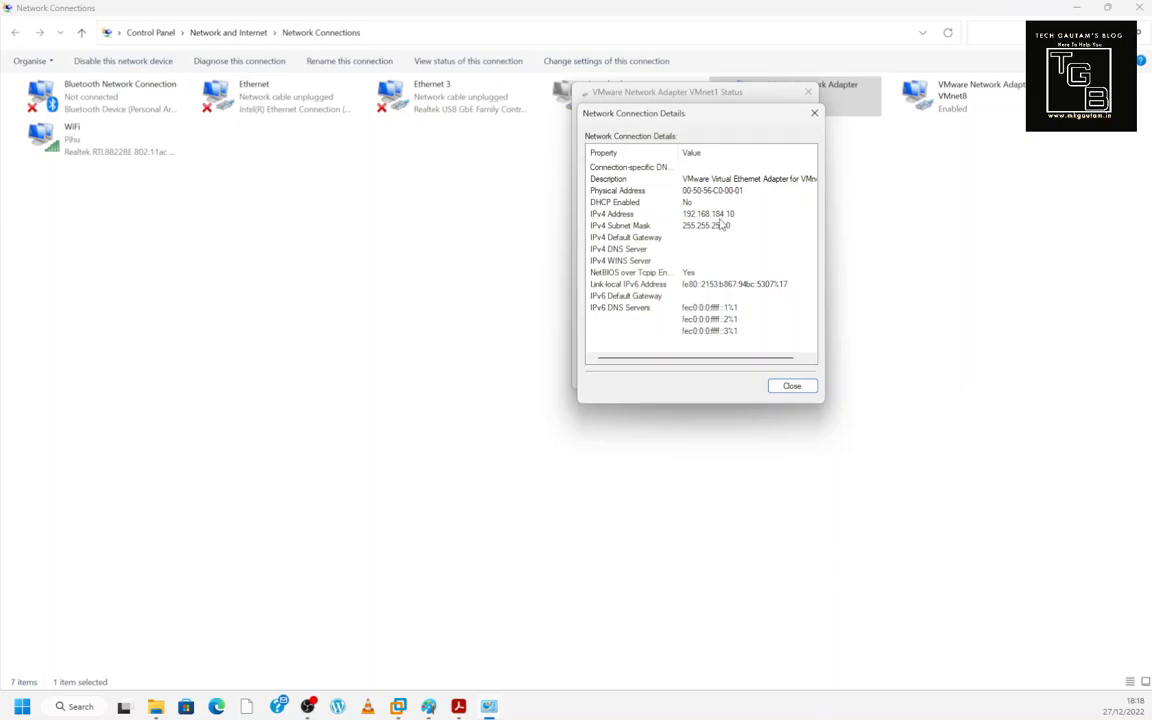
pyautogui.moveTo(646, 118); pyautogui.dragTo(677, 188)
pyautogui.click(819, 456)
pyautogui.click(790, 378)
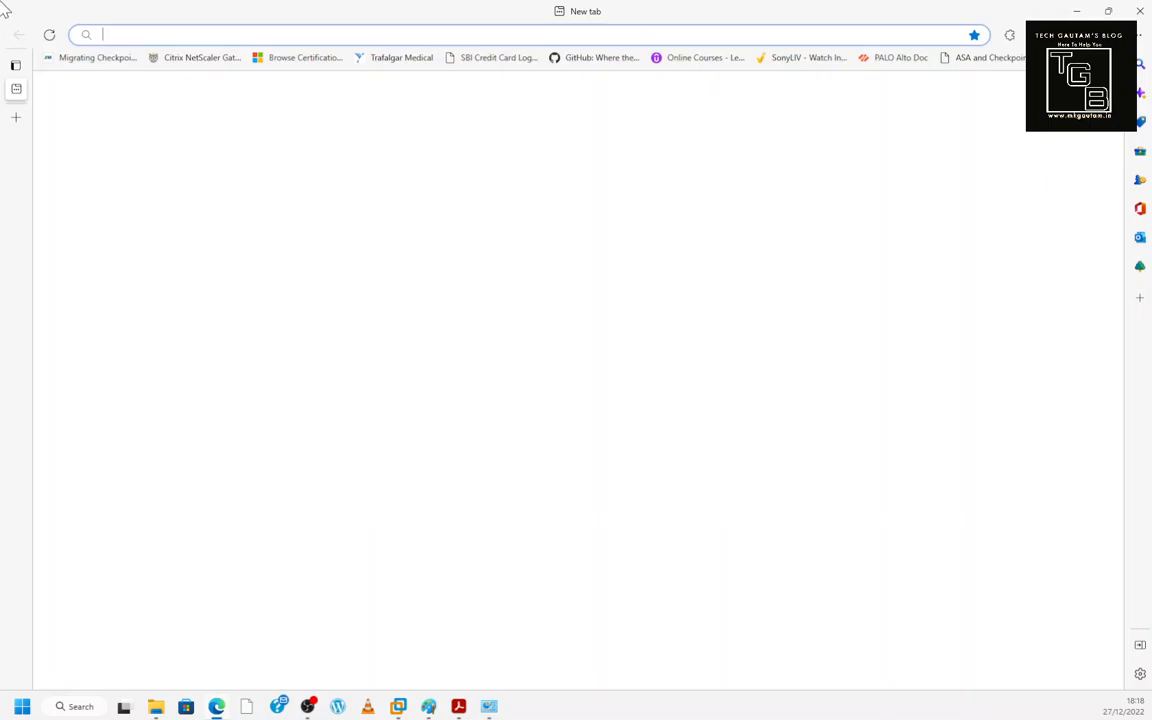
pyautogui.write('https:/')
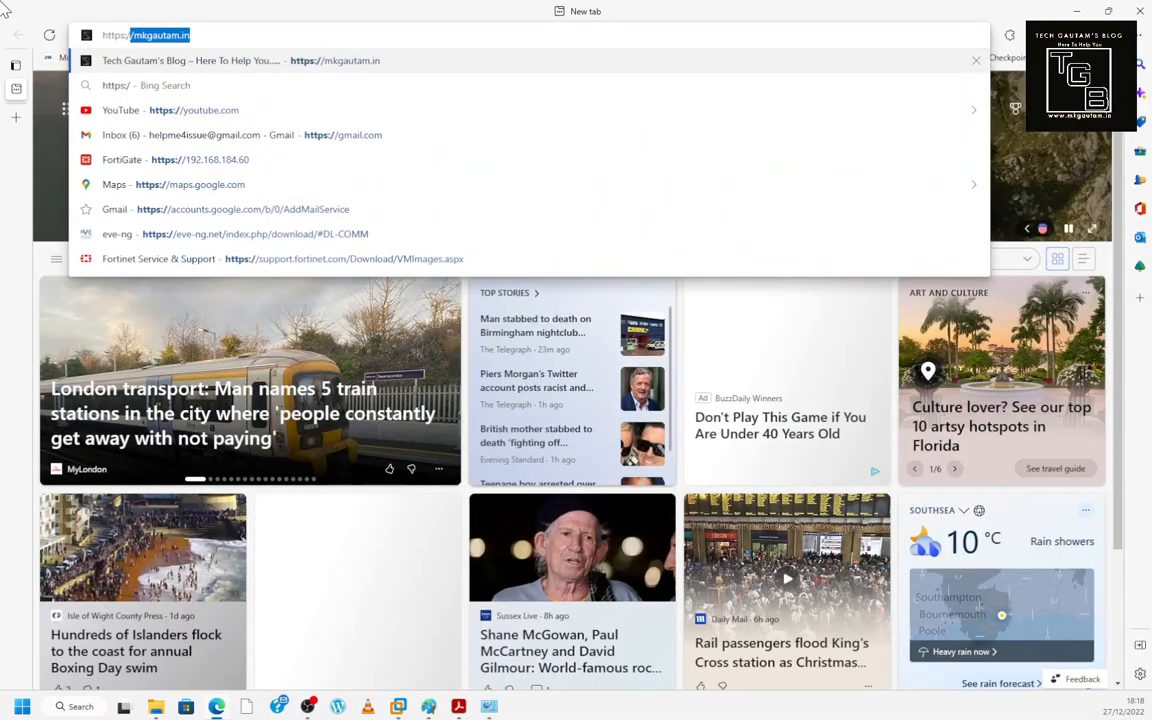
pyautogui.write('/192.168.184.60')
pyautogui.press('Return')
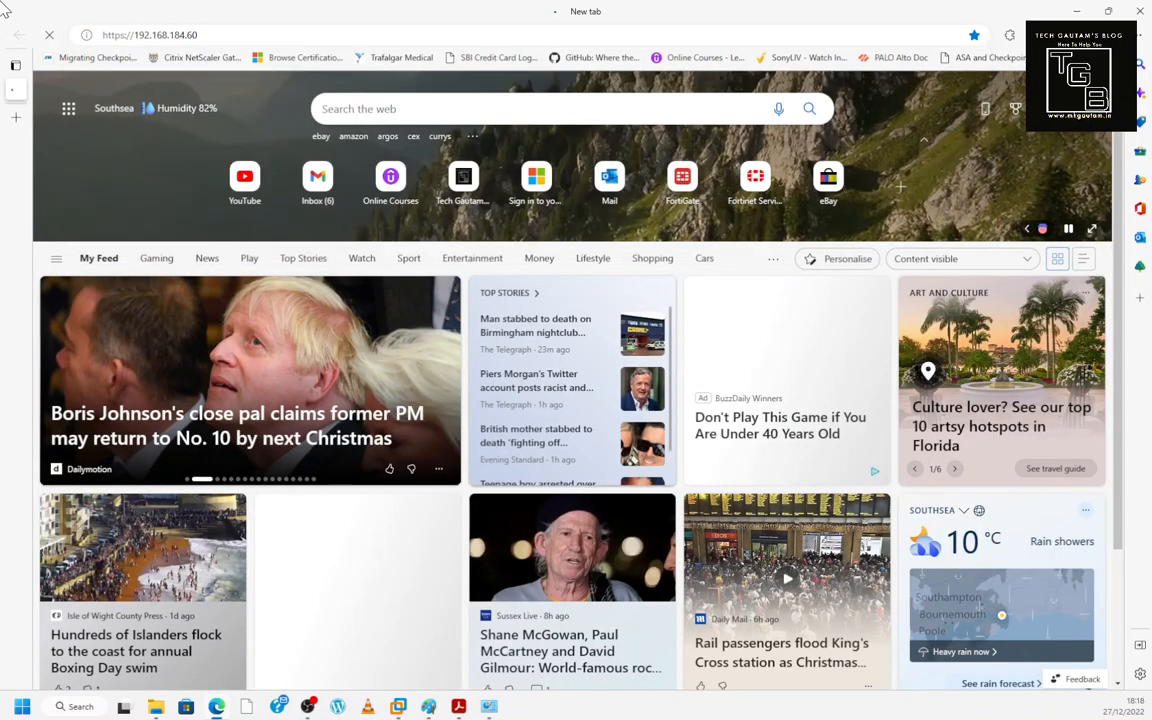
pyautogui.write('admin')
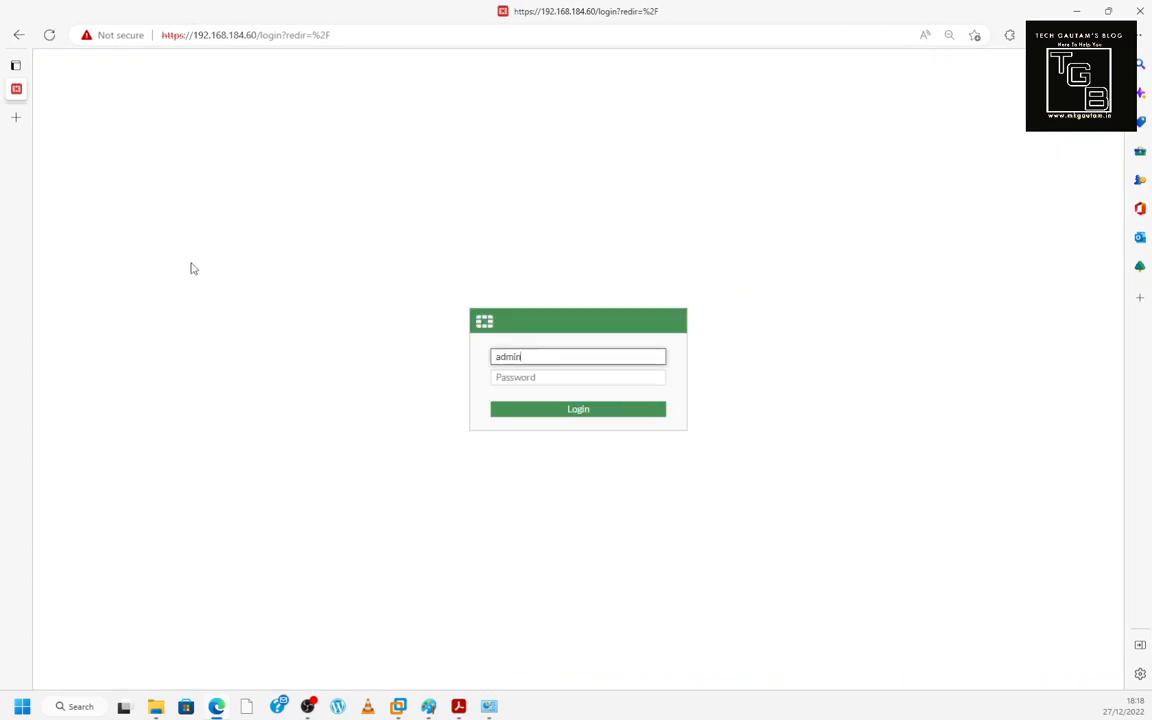
pyautogui.press('Tab')
pyautogui.write('•••')
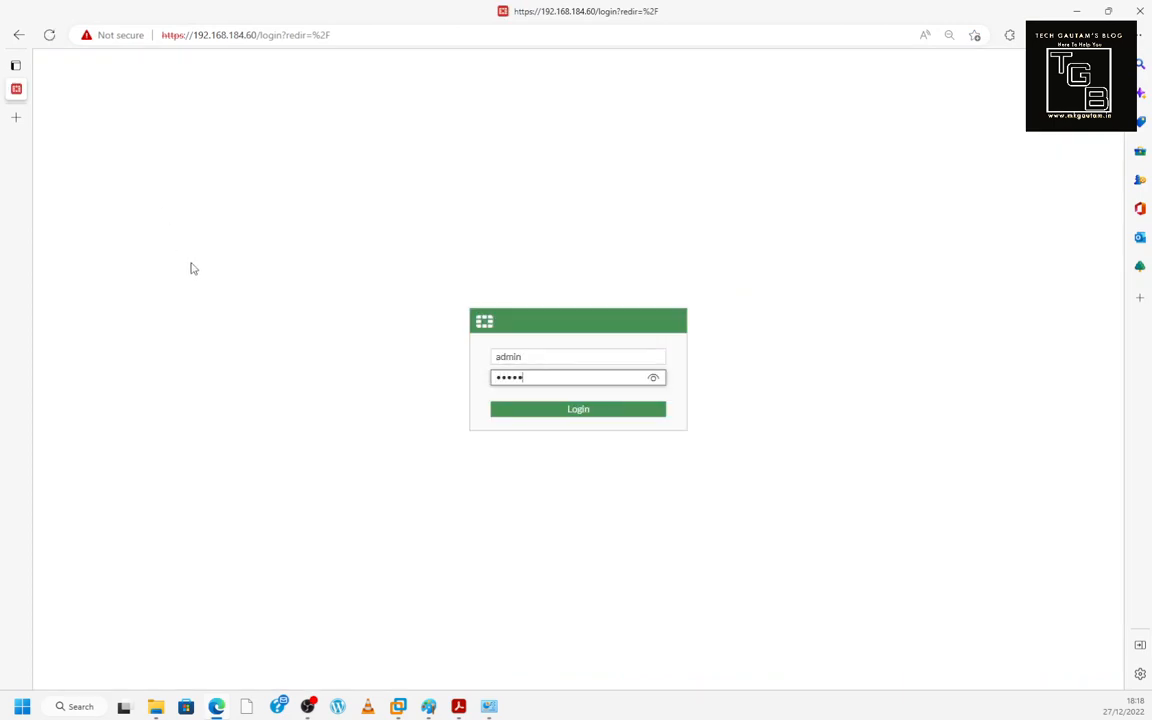
pyautogui.press('Return')
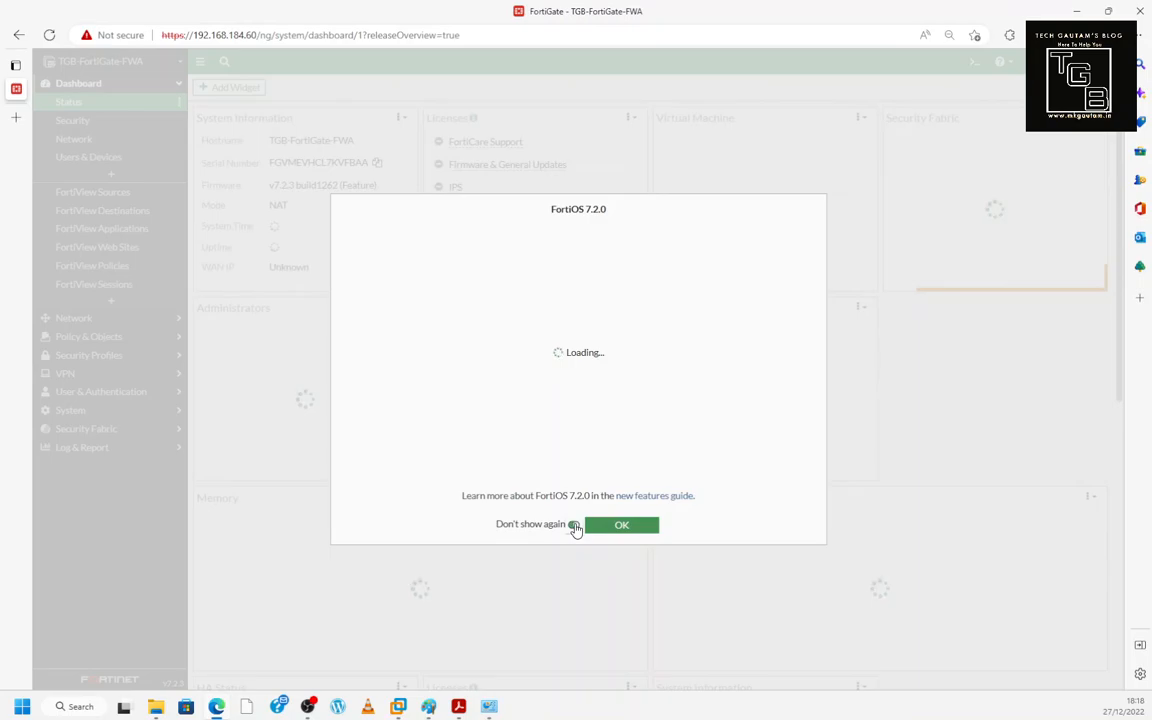
# - Dismiss the FortiOS 7.2.0 new-features dialog with OK
pyautogui.click(607, 532)
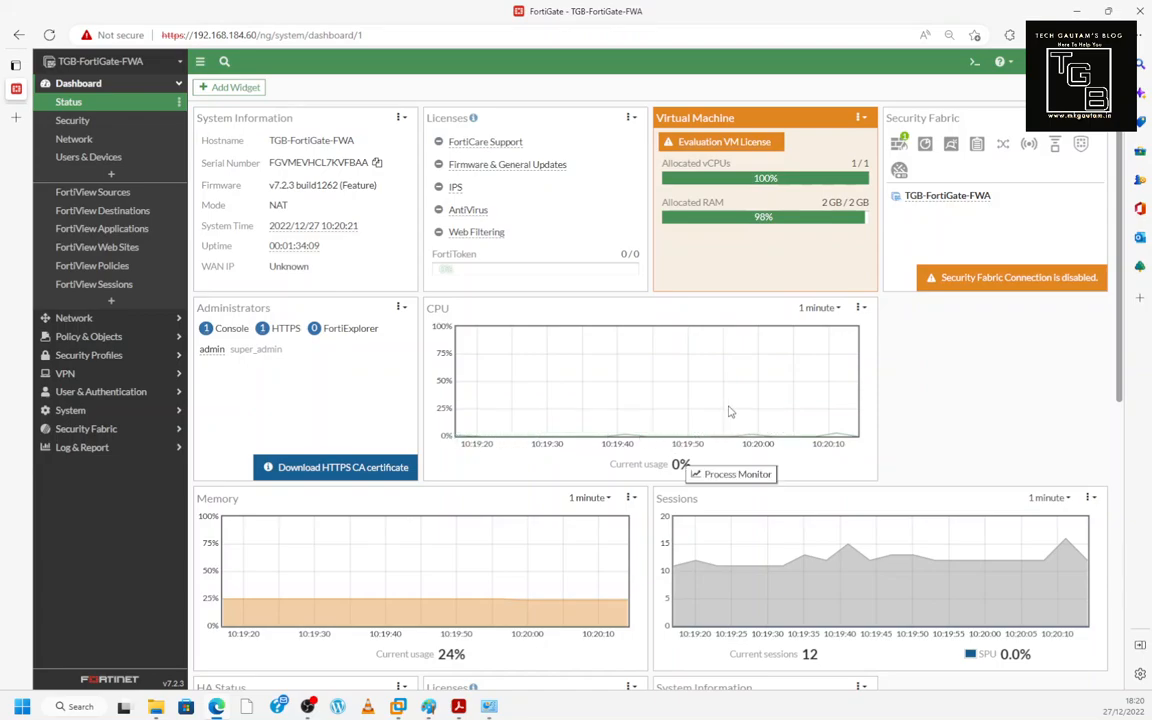
# - Set the CPU widget's chart timeframe to 12 hours
pyautogui.click(834, 310)
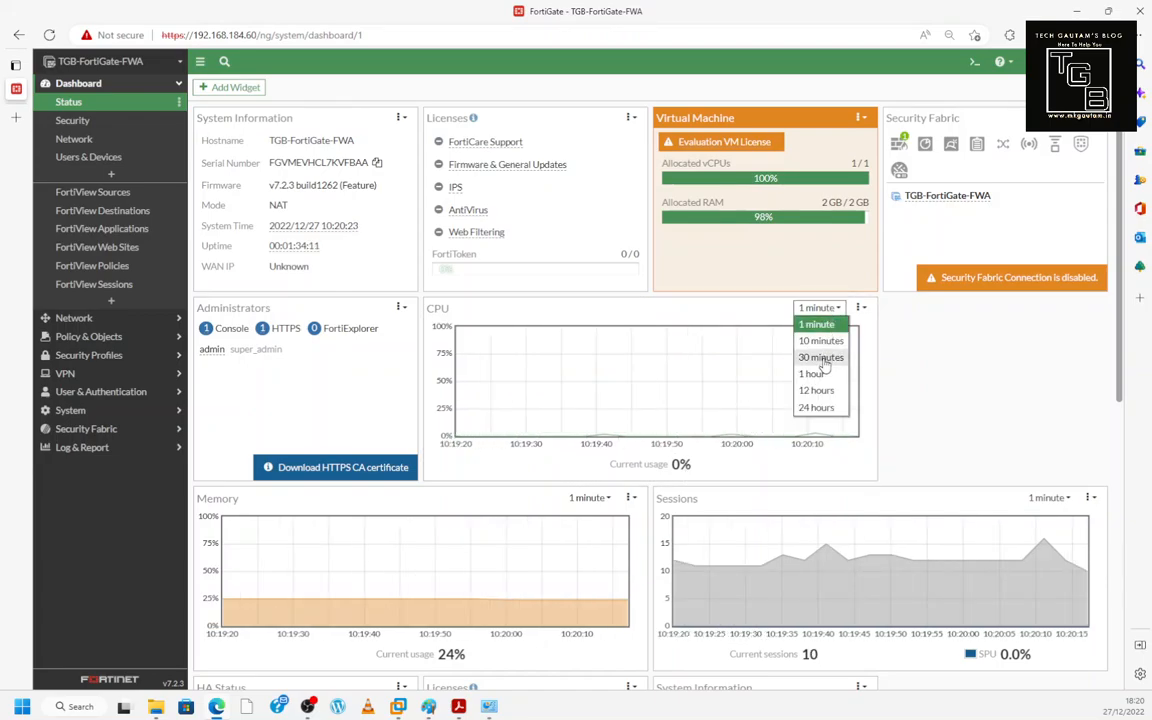
pyautogui.click(823, 358)
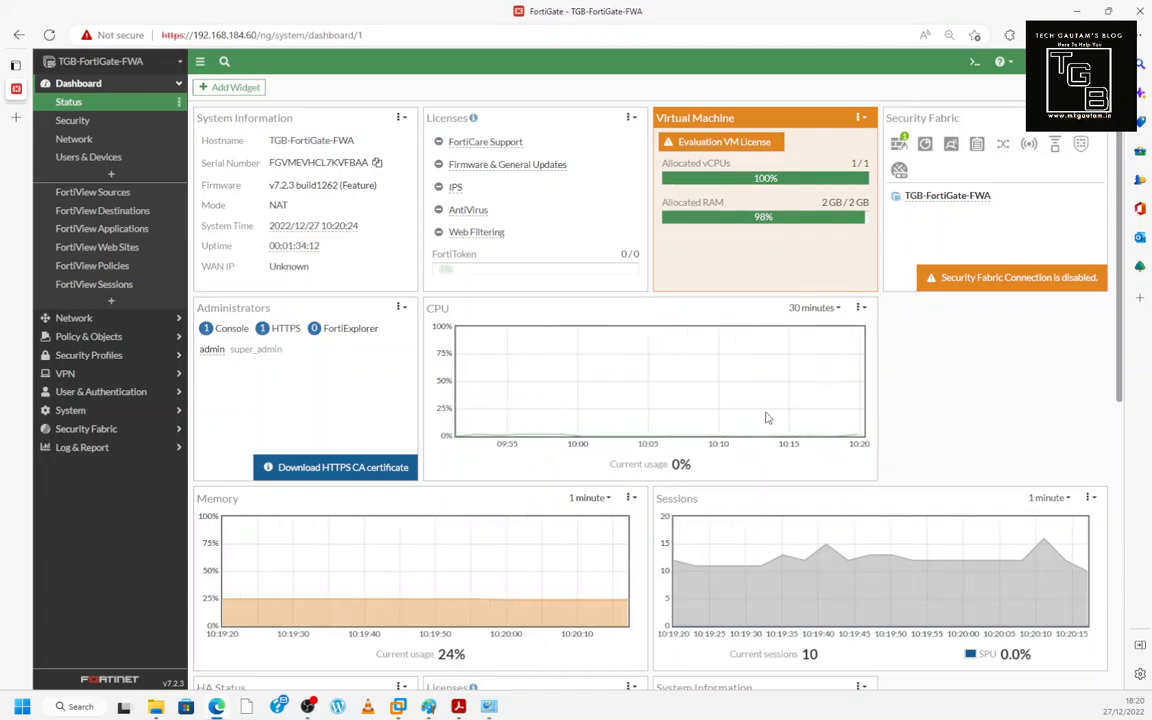
pyautogui.click(822, 310)
pyautogui.click(818, 392)
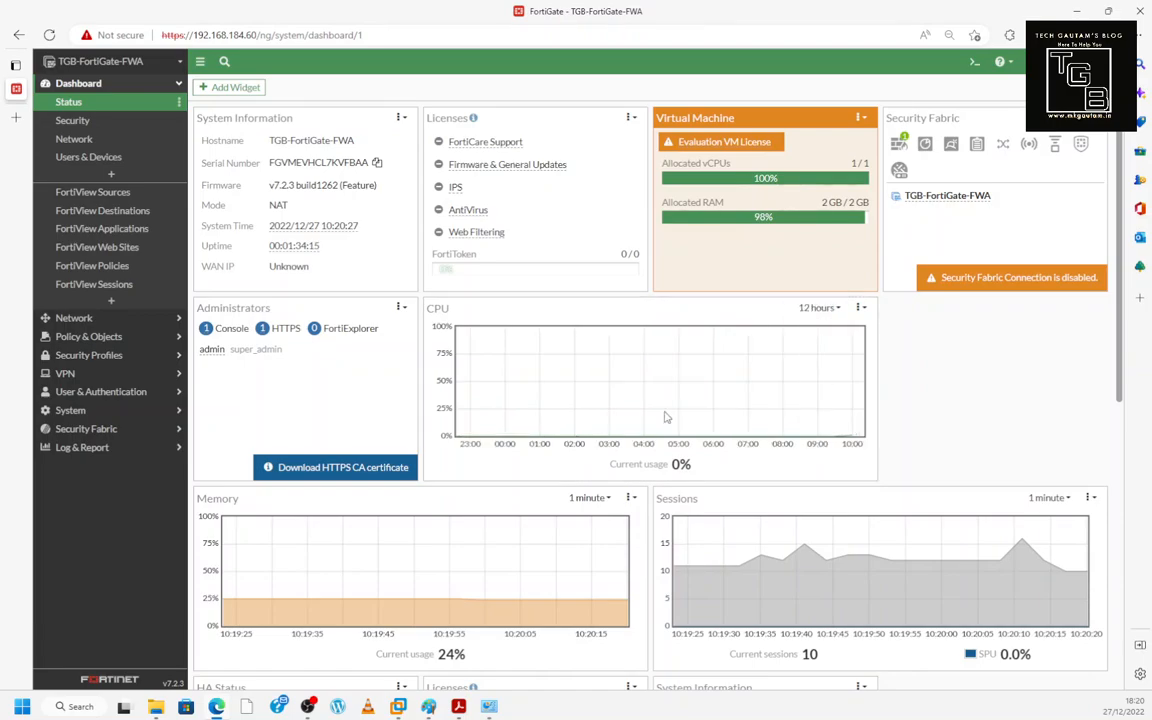
pyautogui.scroll(-1, 567, 491)
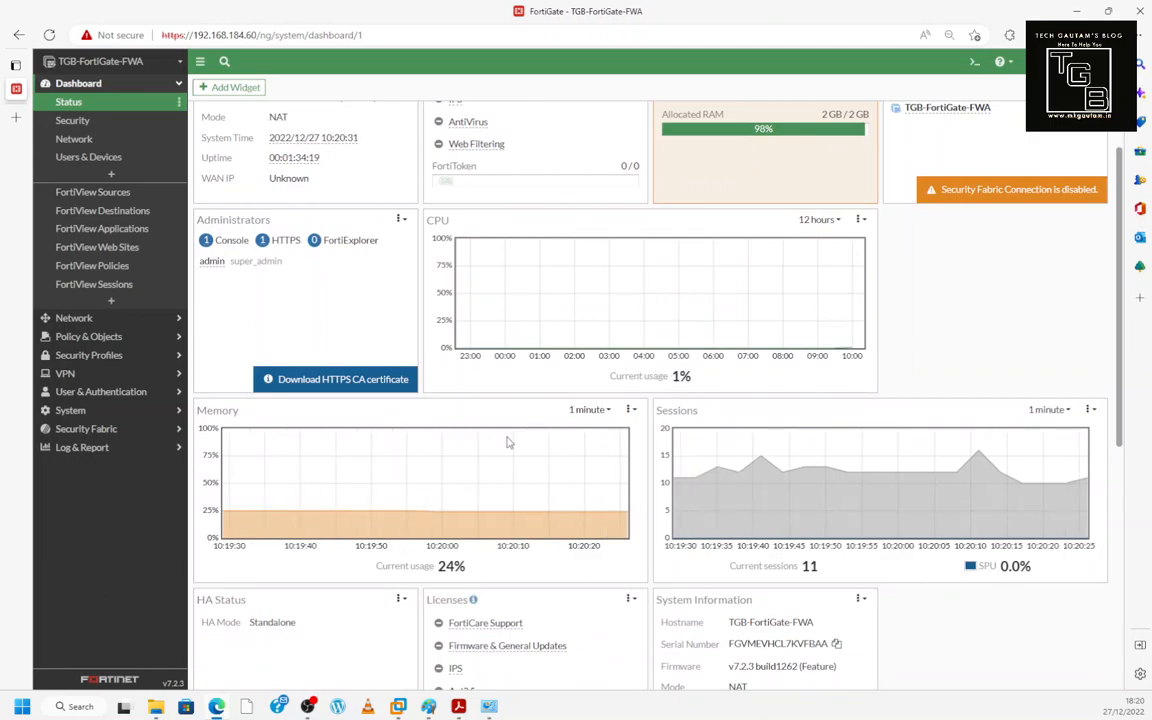
pyautogui.scroll(1, 508, 442)
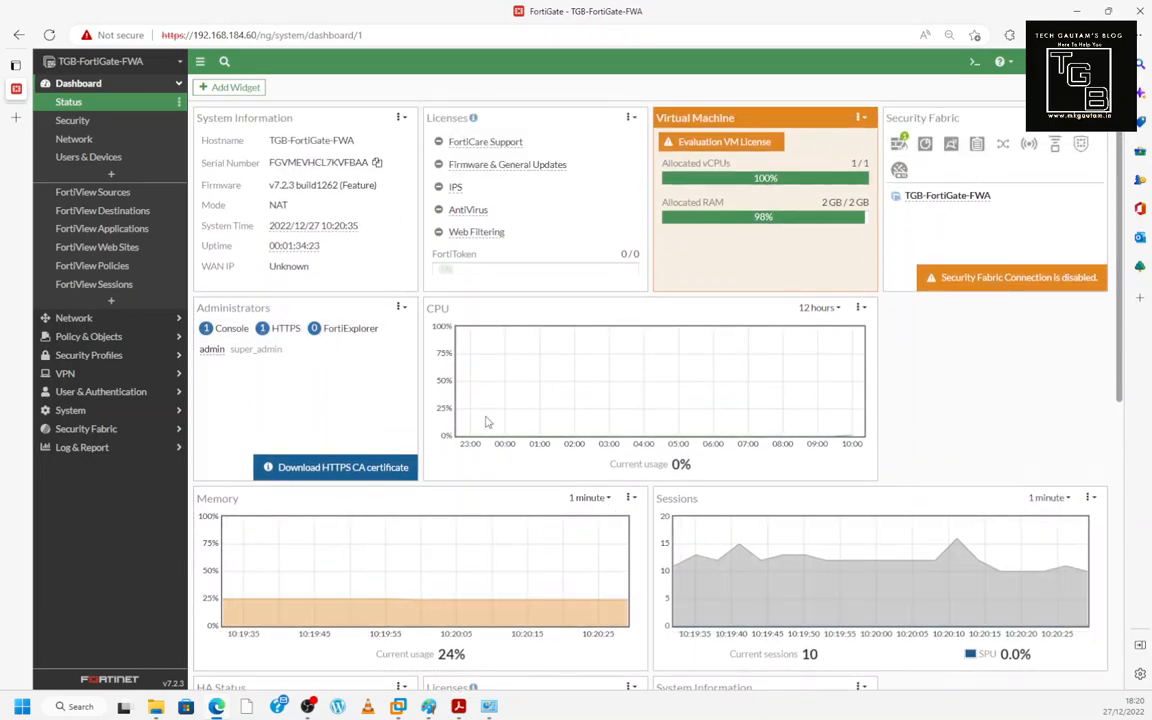
# - Add the HA Status, FortiView Application Bandwidth and DHCP widgets from the Add Widget list
pyautogui.click(229, 90)
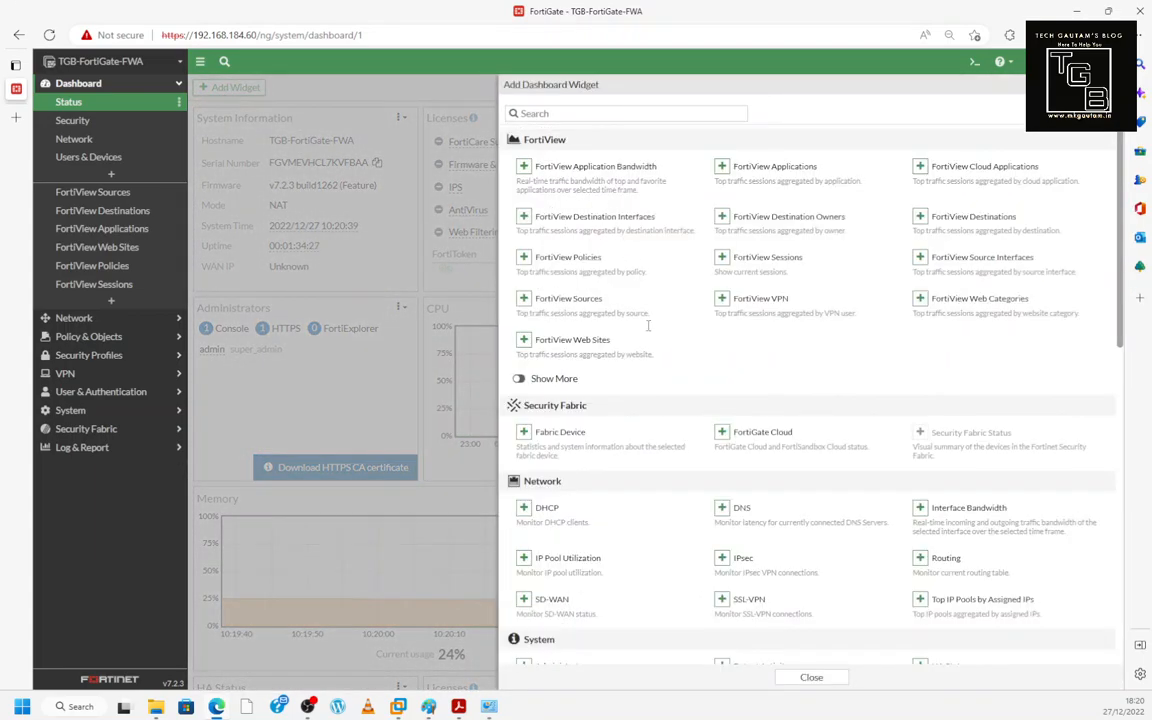
pyautogui.scroll(-4, 687, 380)
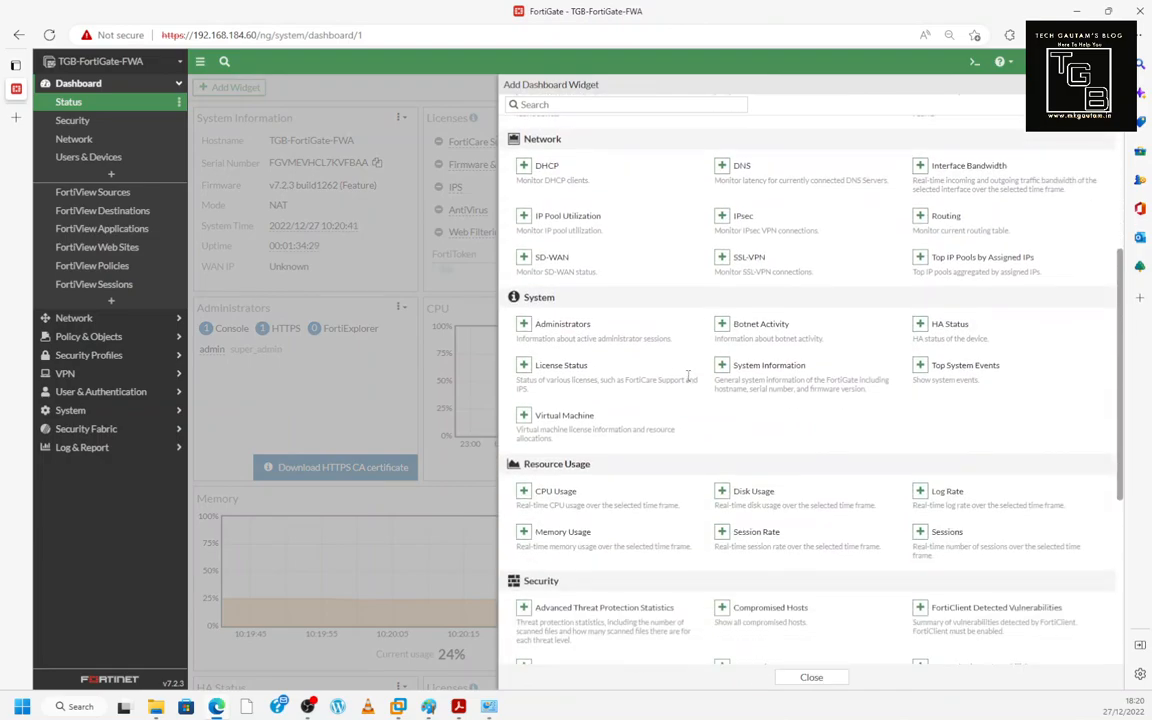
pyautogui.click(962, 327)
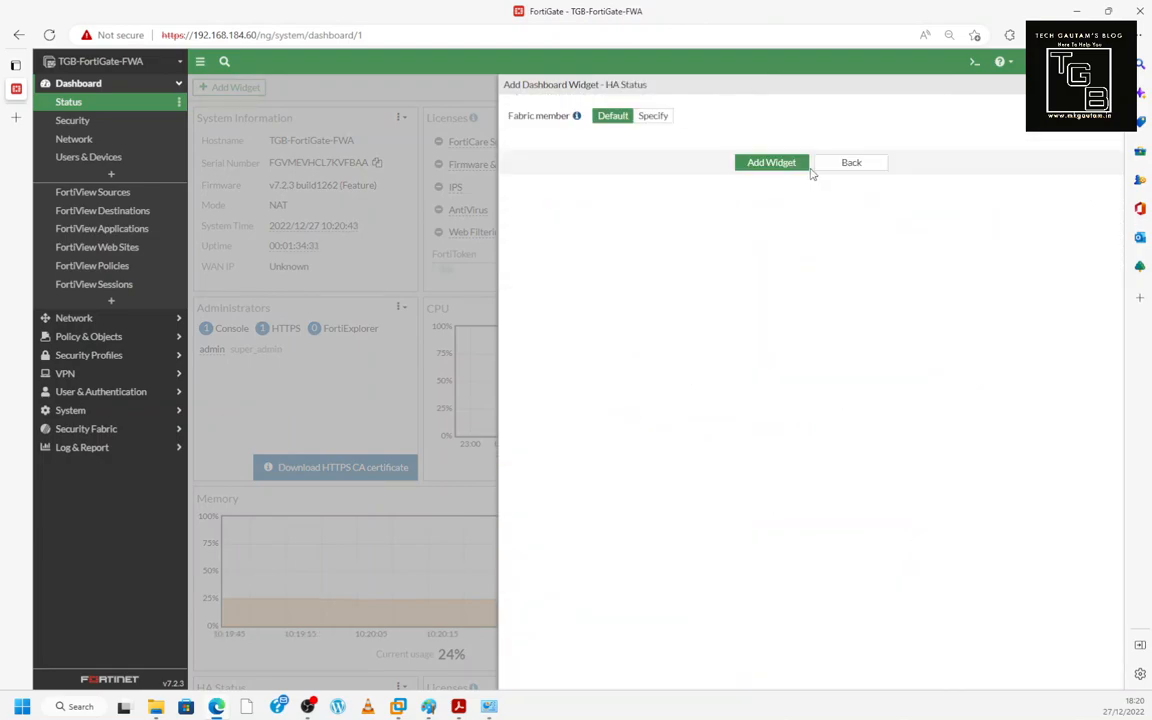
pyautogui.click(799, 163)
pyautogui.click(638, 174)
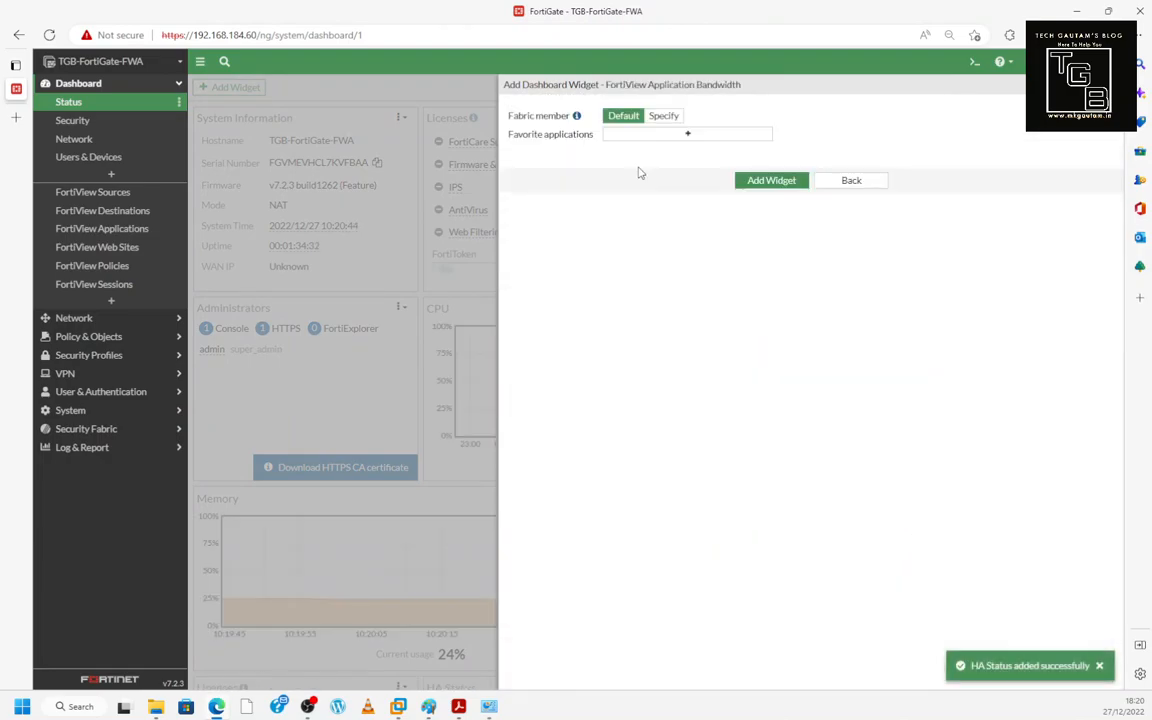
pyautogui.click(751, 183)
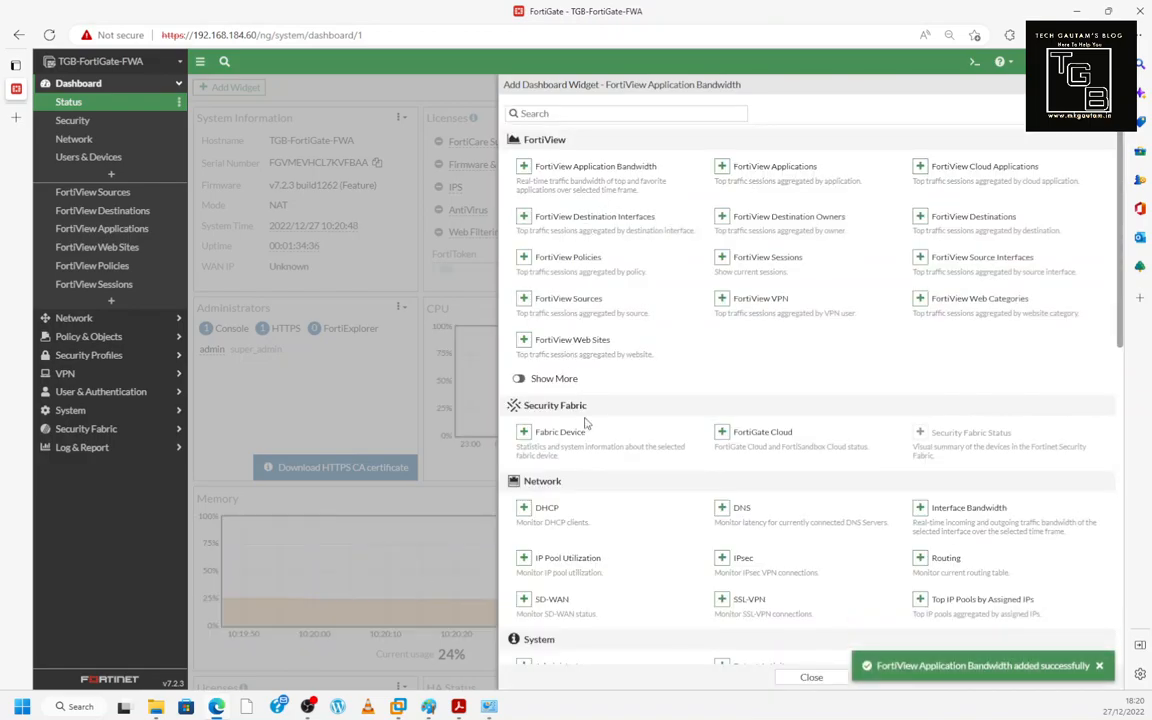
pyautogui.scroll(-2, 586, 424)
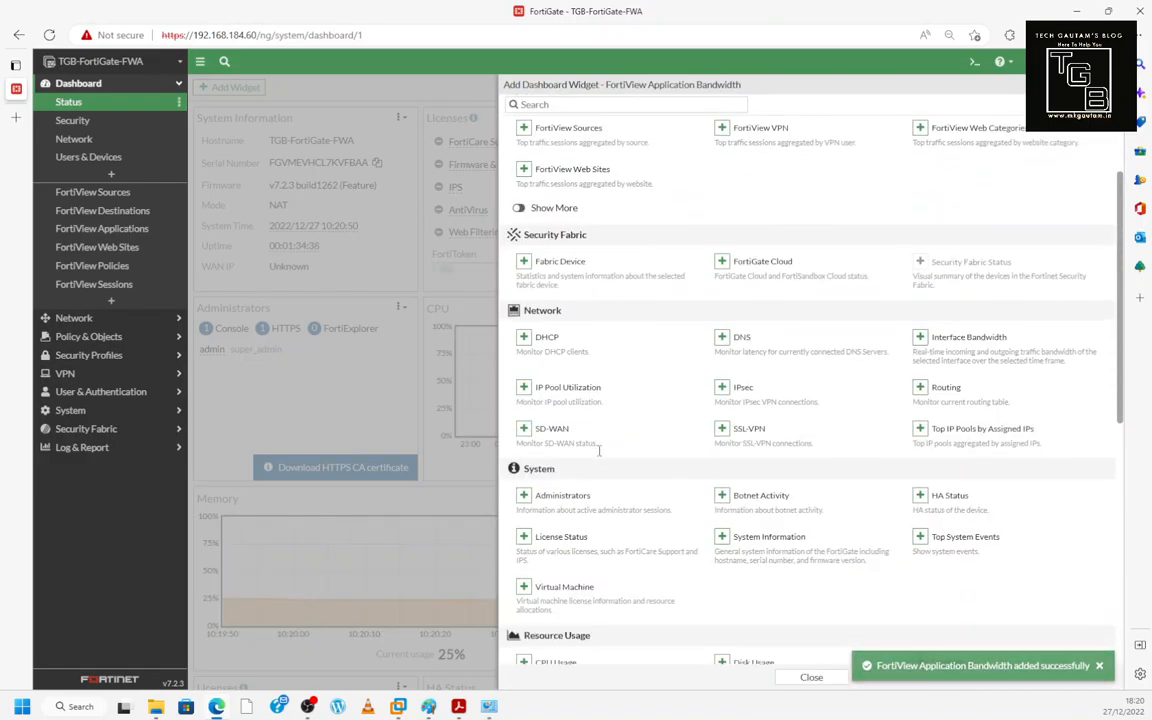
pyautogui.click(524, 338)
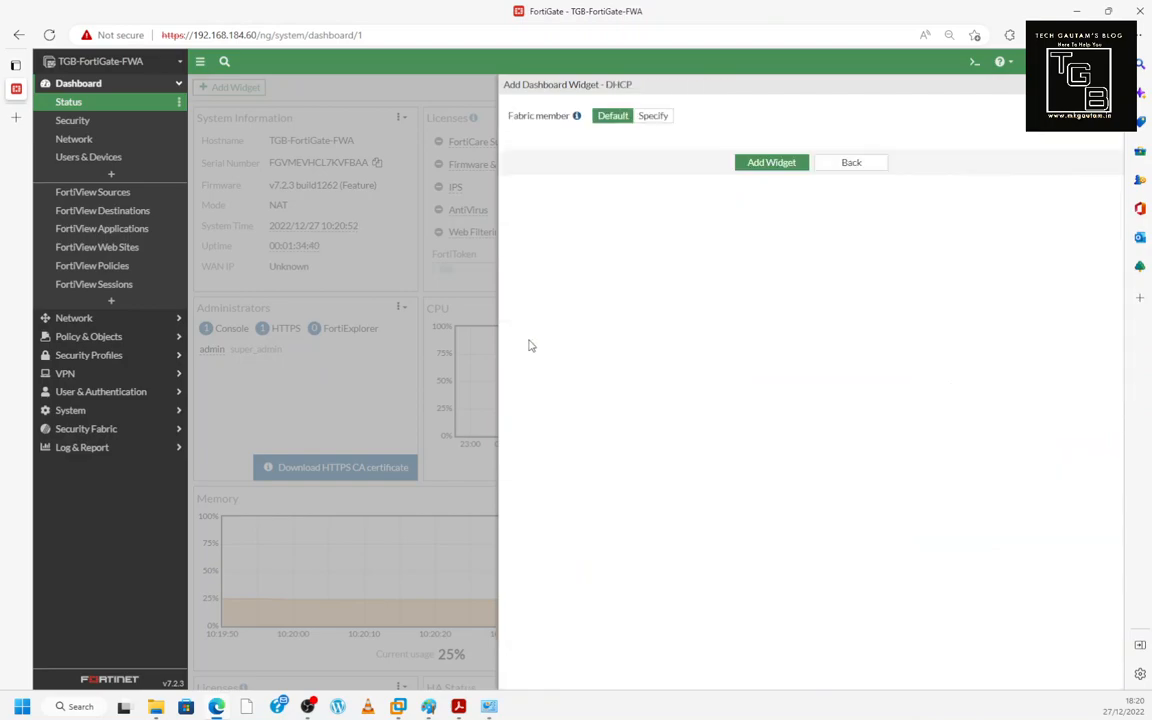
pyautogui.click(769, 162)
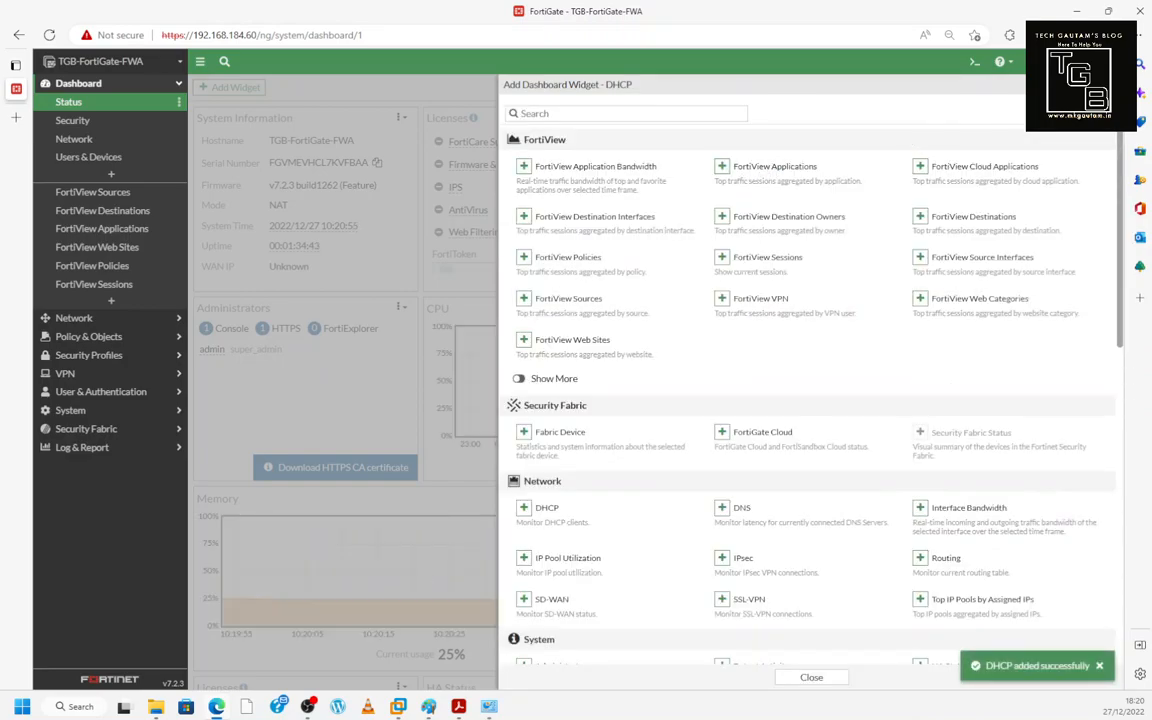
# - Remove the duplicate, still-loading HA Status widget from the dashboard
pyautogui.scroll(-5, 823, 214)
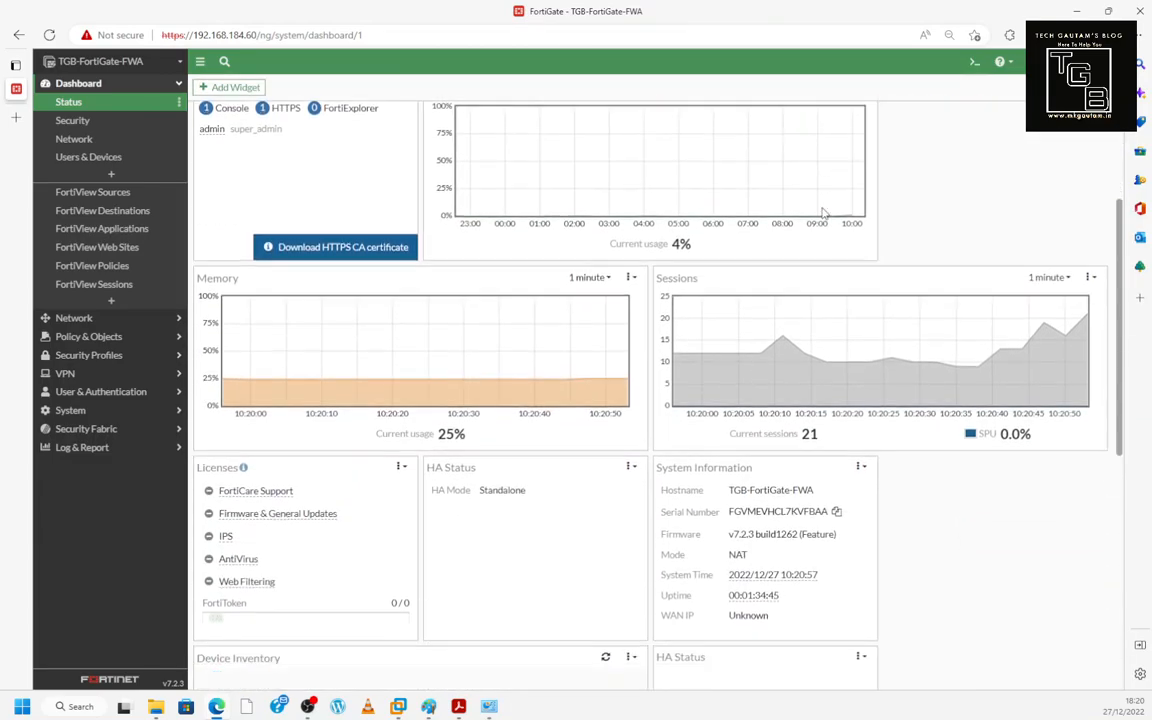
pyautogui.scroll(-2, 581, 314)
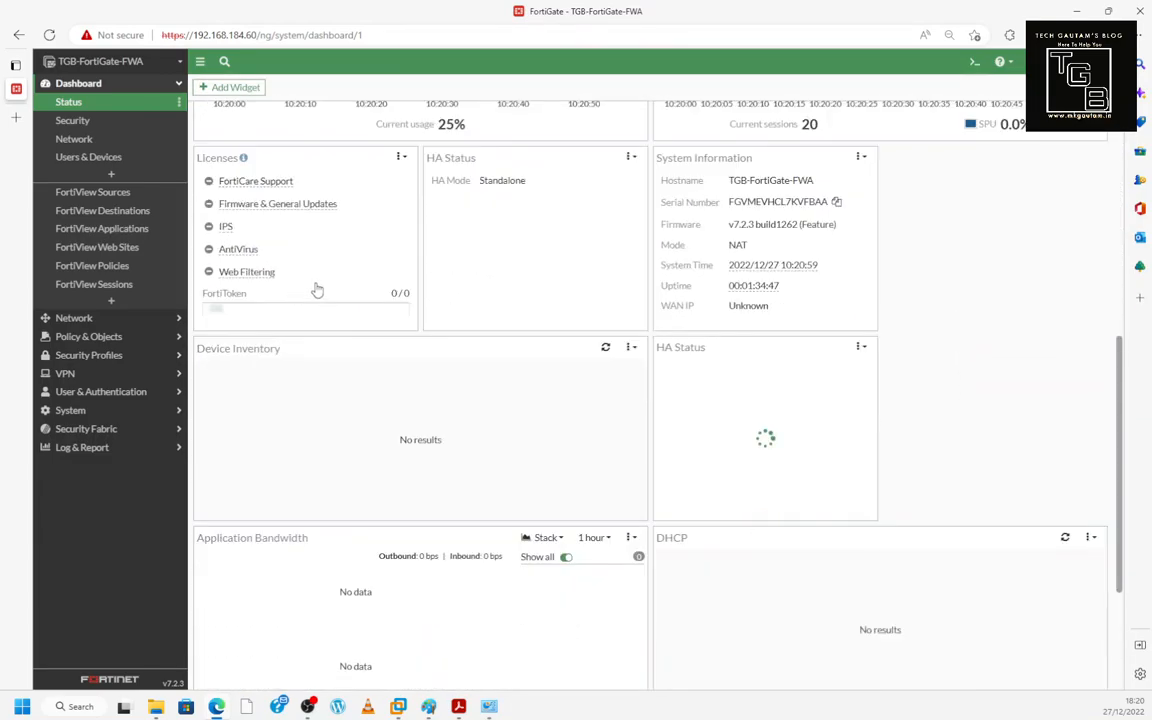
pyautogui.scroll(-1, 410, 400)
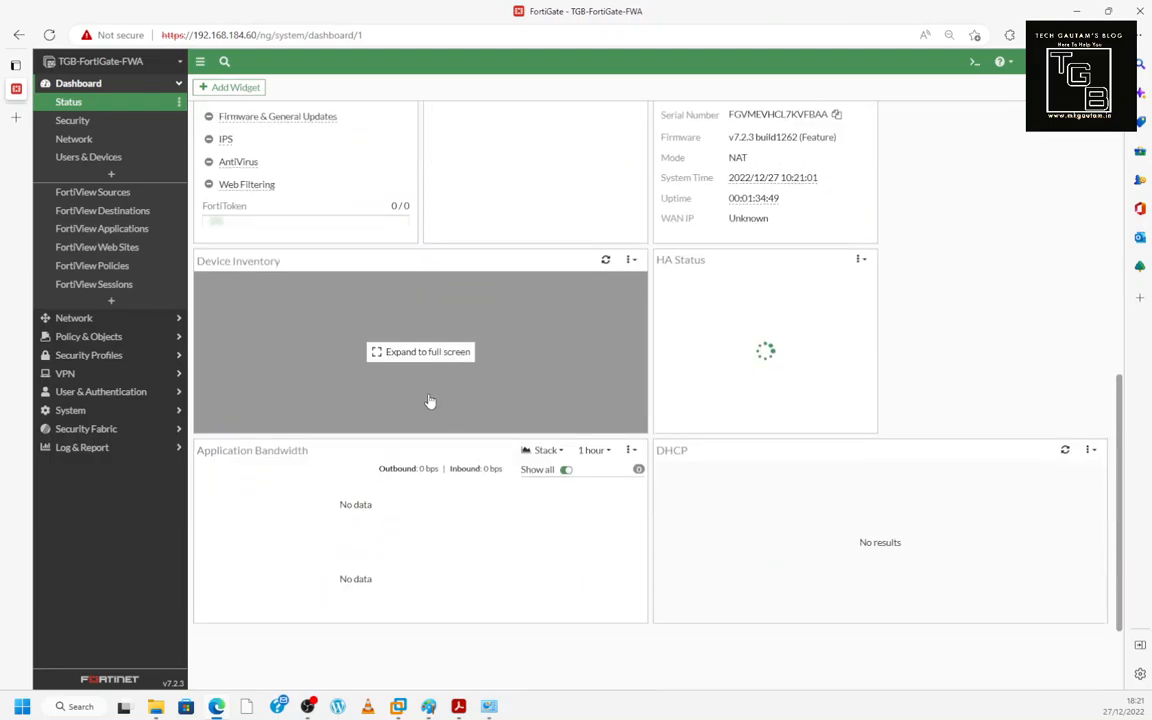
pyautogui.scroll(-1, 476, 470)
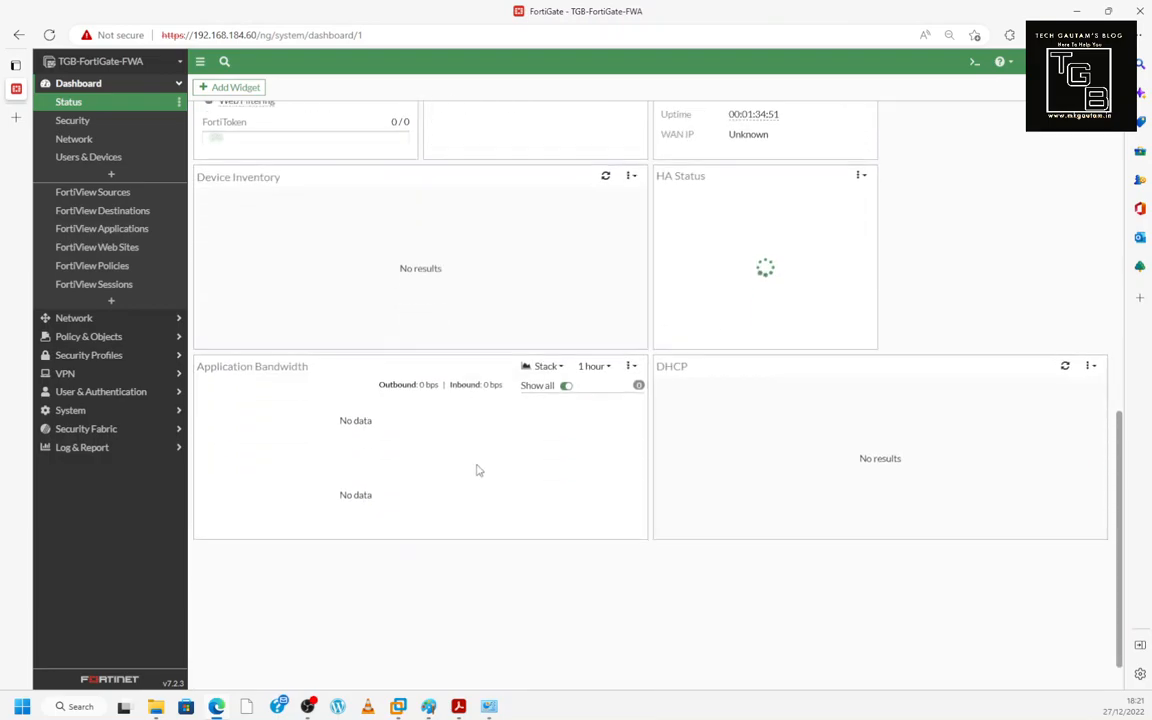
pyautogui.click(860, 173)
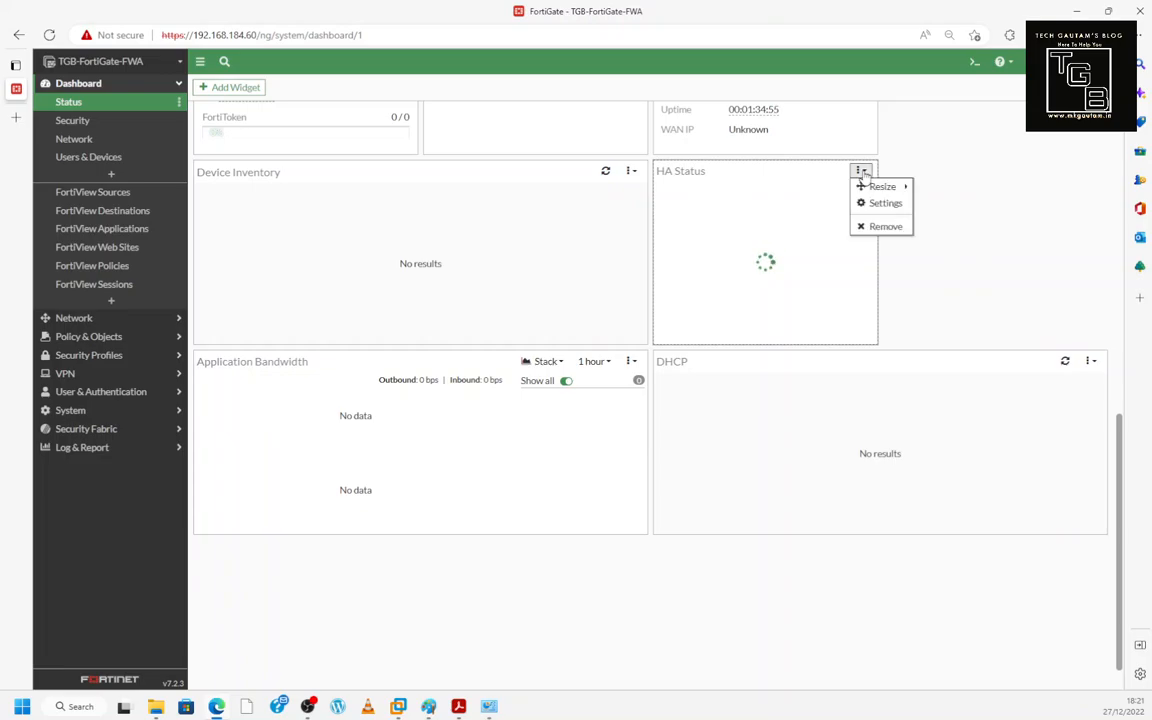
pyautogui.click(882, 228)
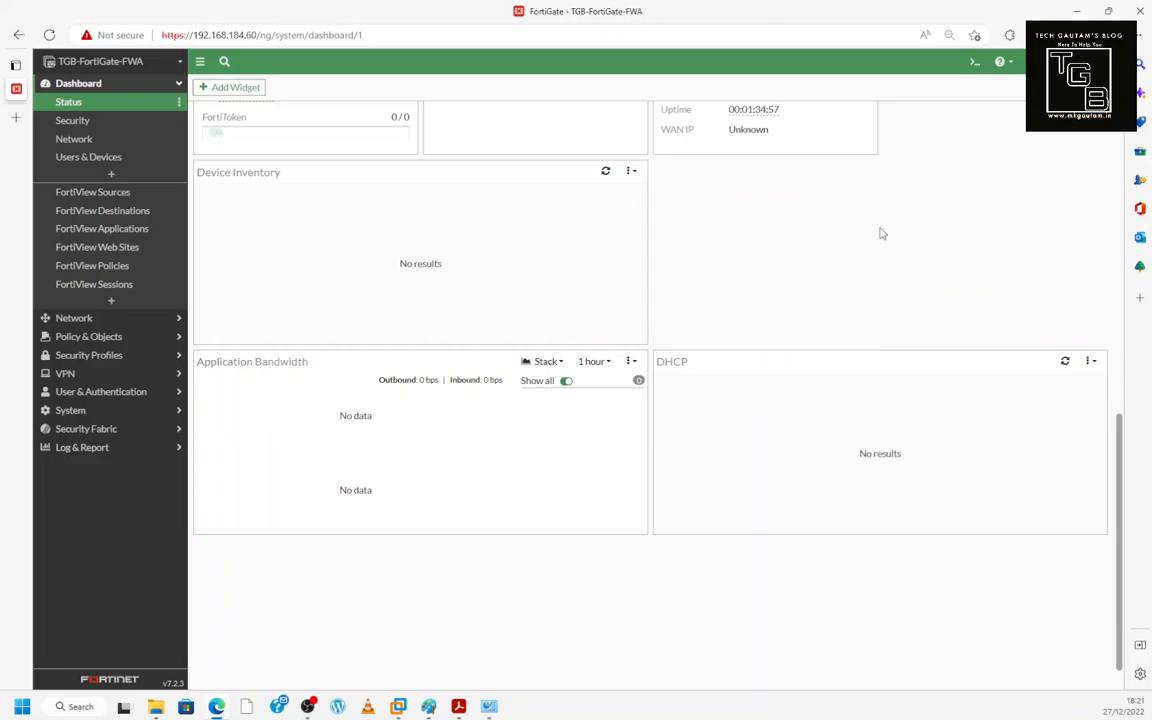
pyautogui.scroll(10, 712, 321)
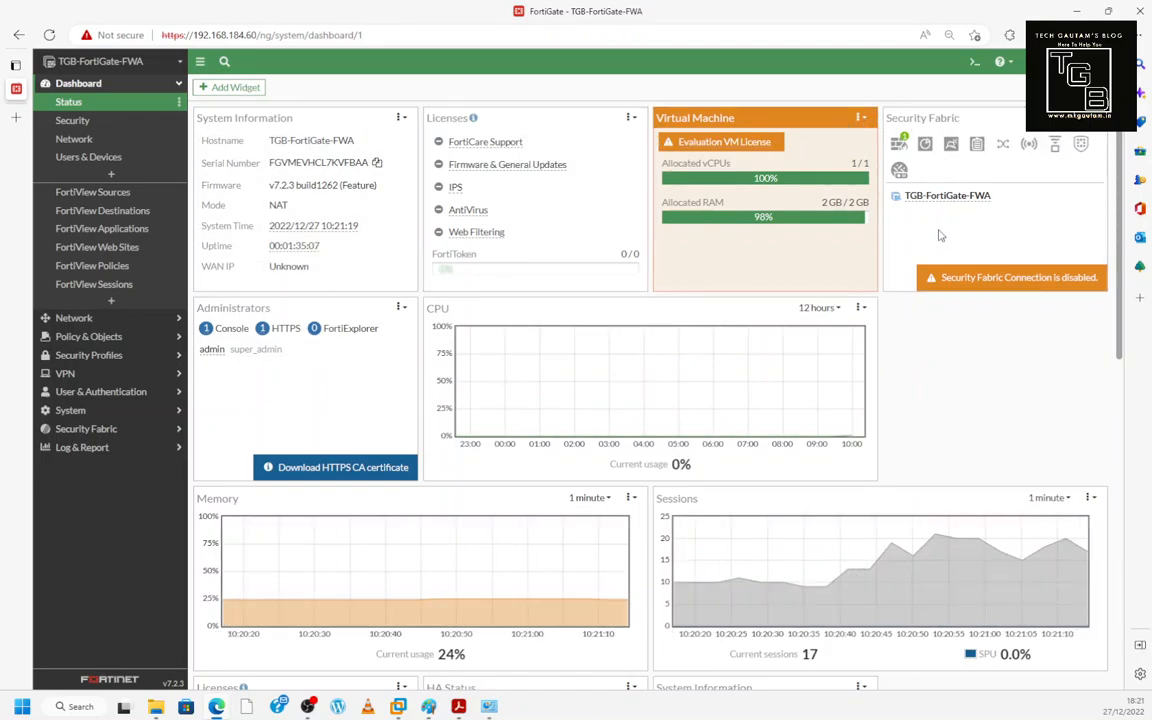
# - Resize the System Information widget to 2x1, two columns wide
pyautogui.click(401, 119)
pyautogui.moveTo(415, 136)
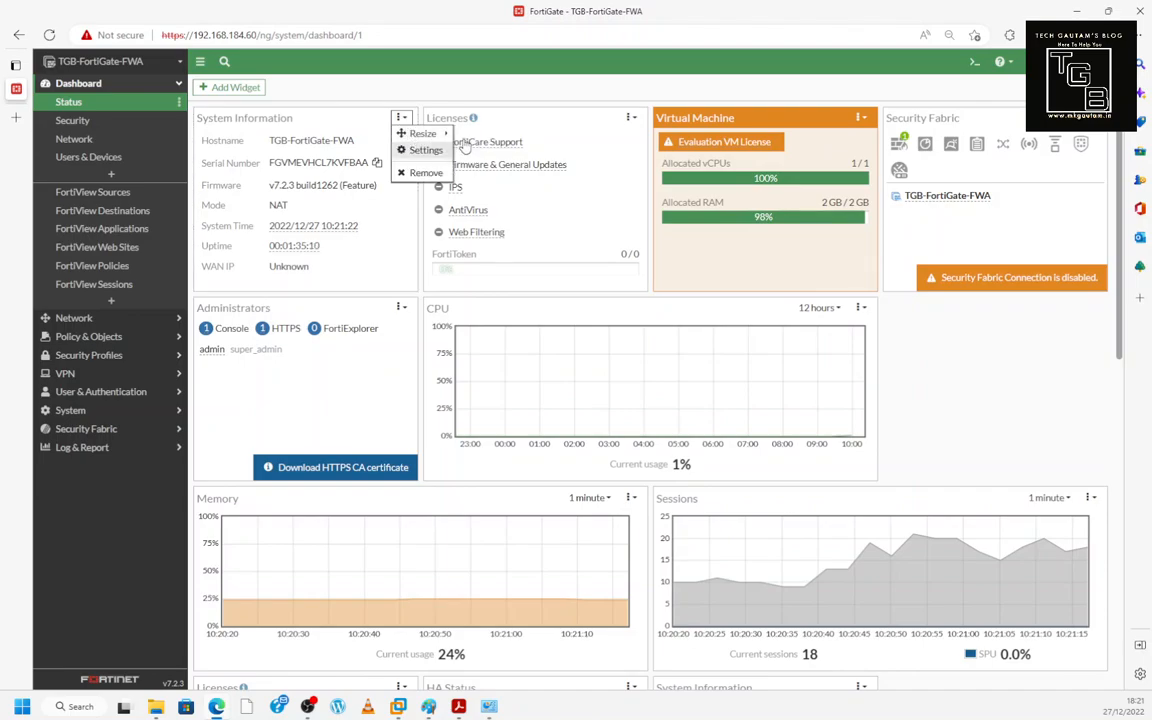
pyautogui.click(472, 137)
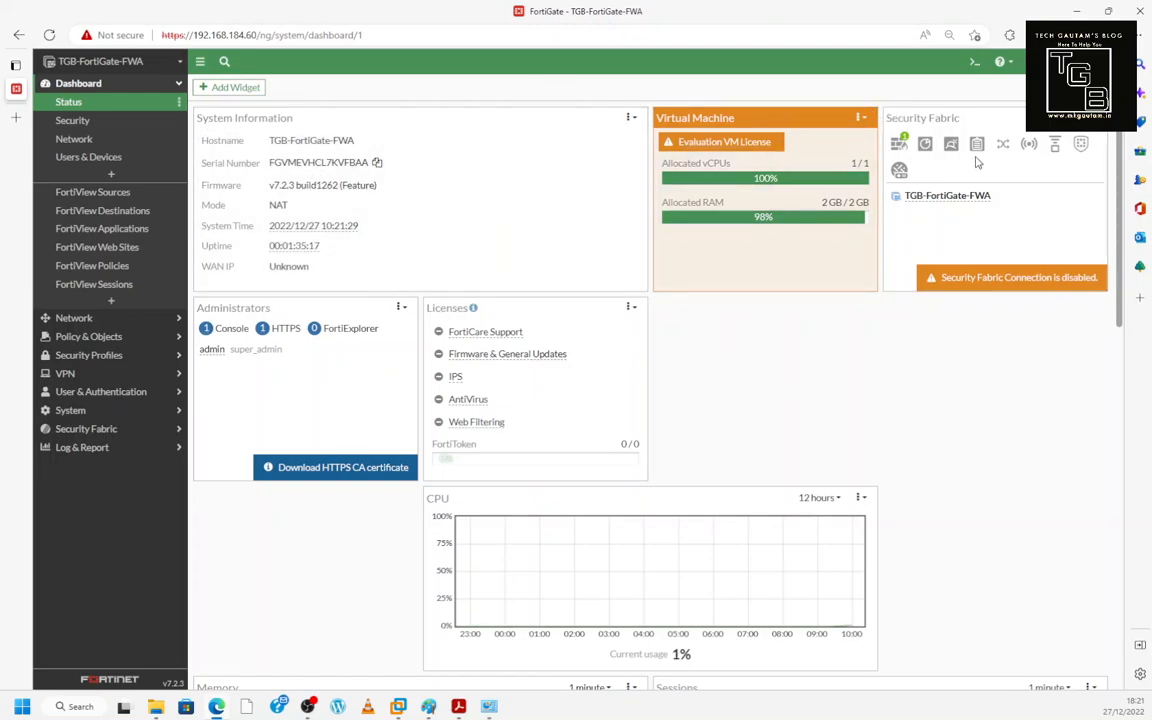
pyautogui.click(632, 119)
pyautogui.moveTo(655, 133)
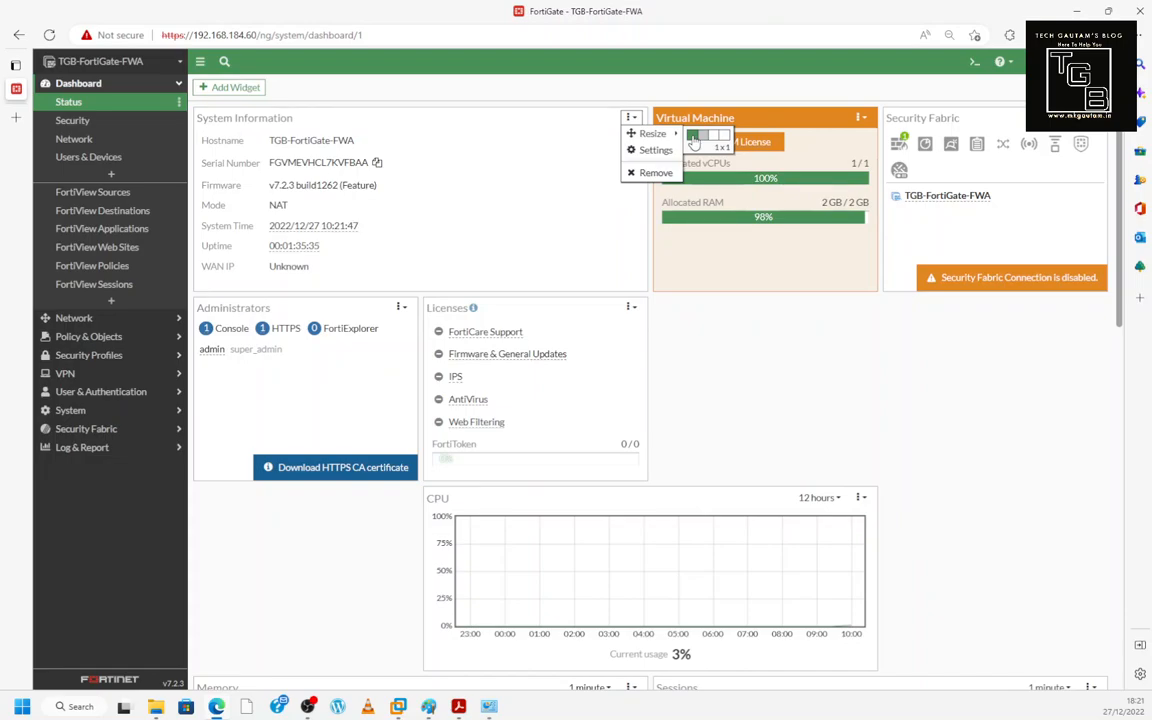
pyautogui.click(694, 141)
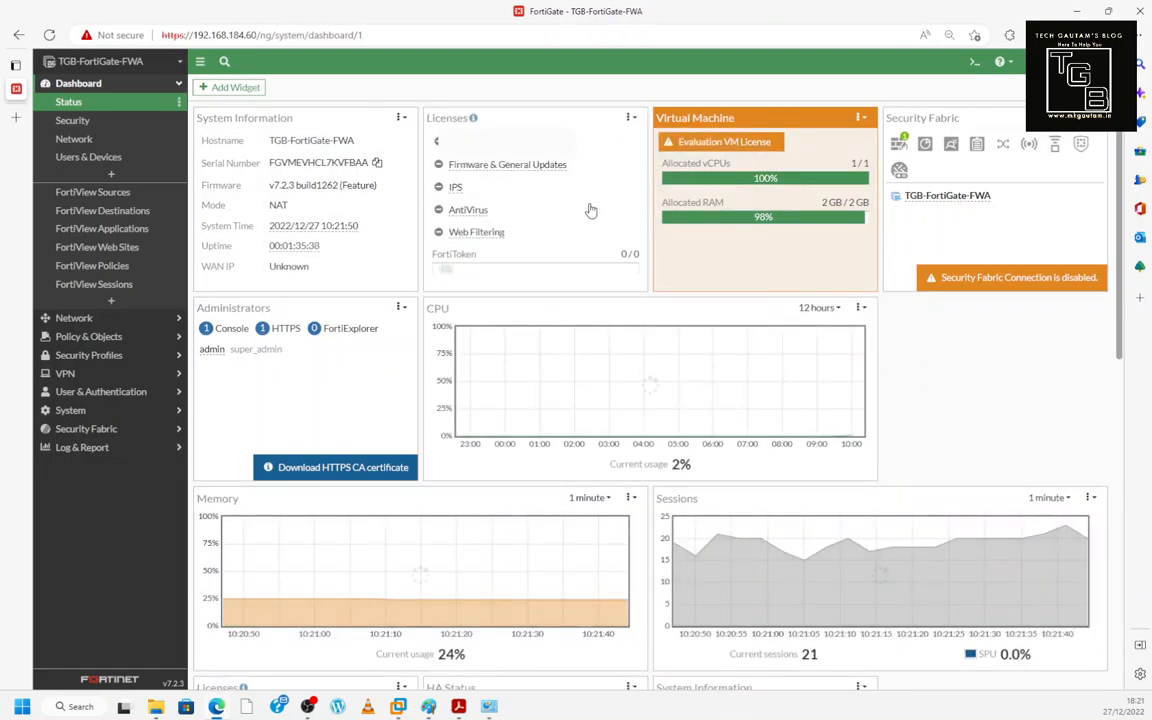
pyautogui.click(401, 118)
pyautogui.moveTo(420, 133)
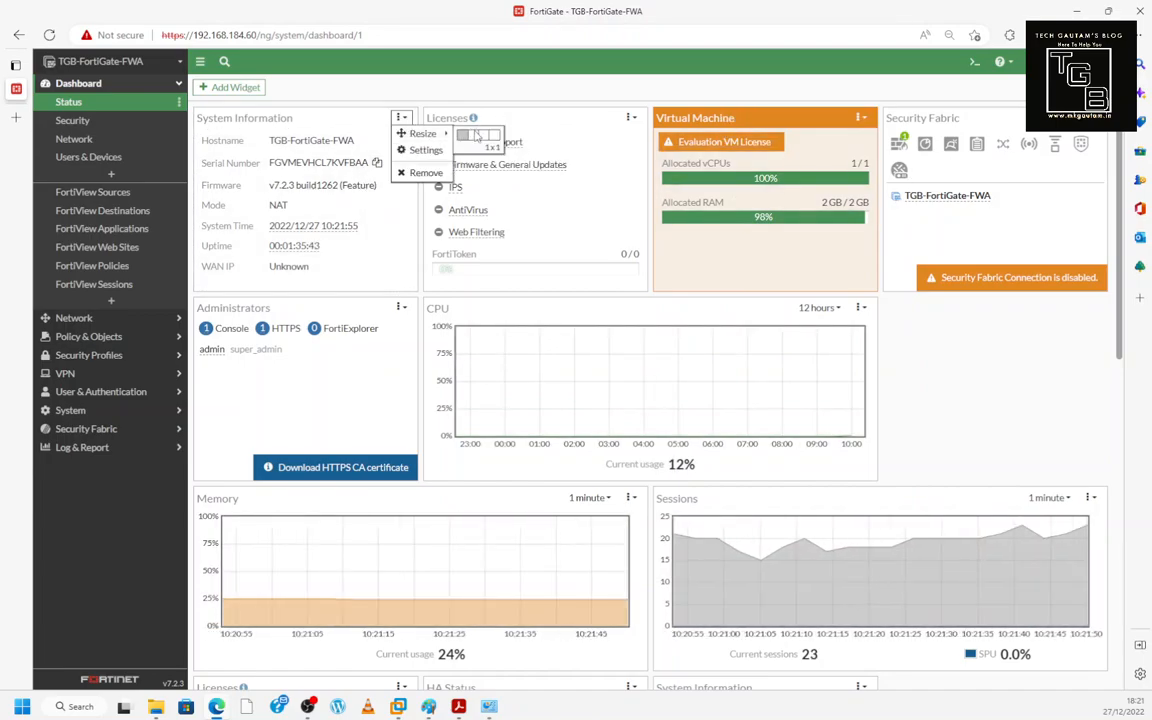
pyautogui.click(471, 144)
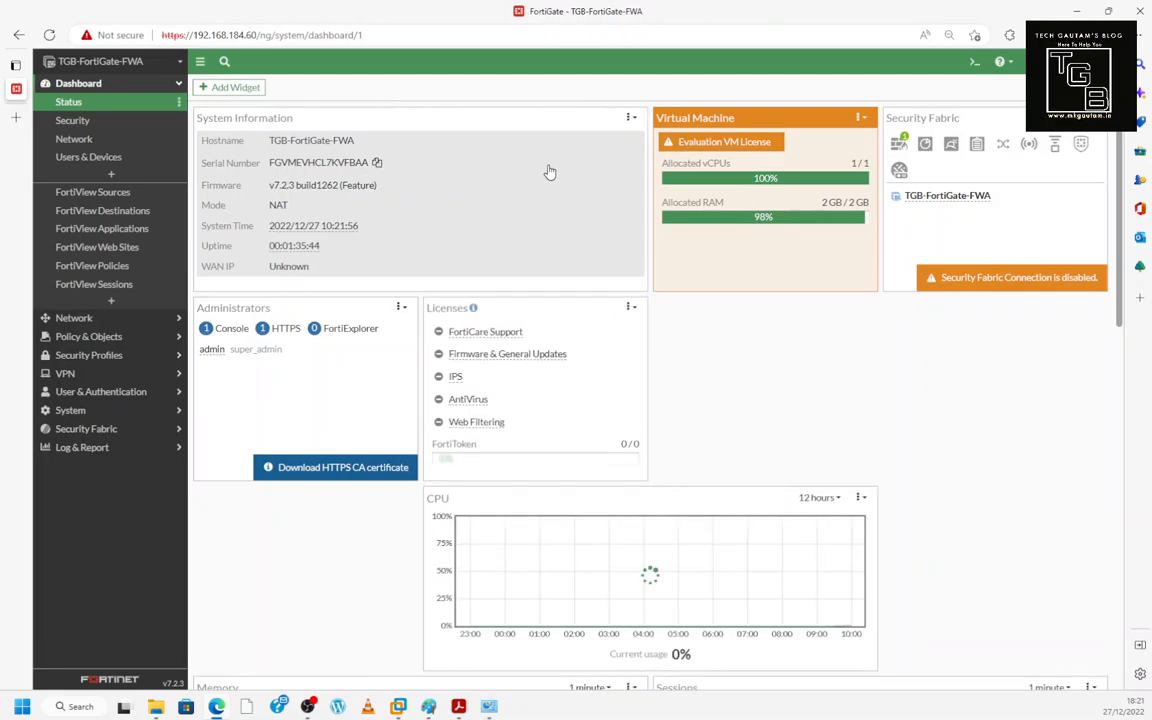
# - Move the CPU widget next to the Licenses widget
pyautogui.scroll(-3, 546, 185)
pyautogui.scroll(-3, 600, 241)
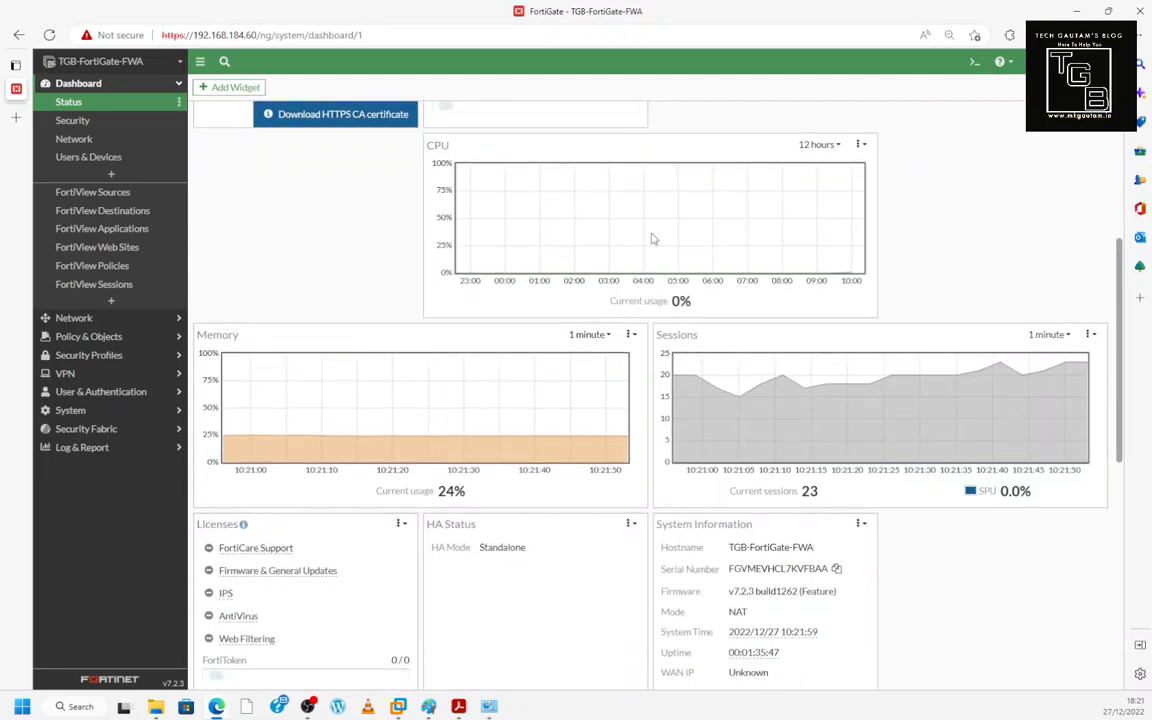
pyautogui.scroll(3, 649, 259)
pyautogui.moveTo(712, 404); pyautogui.dragTo(972, 234)
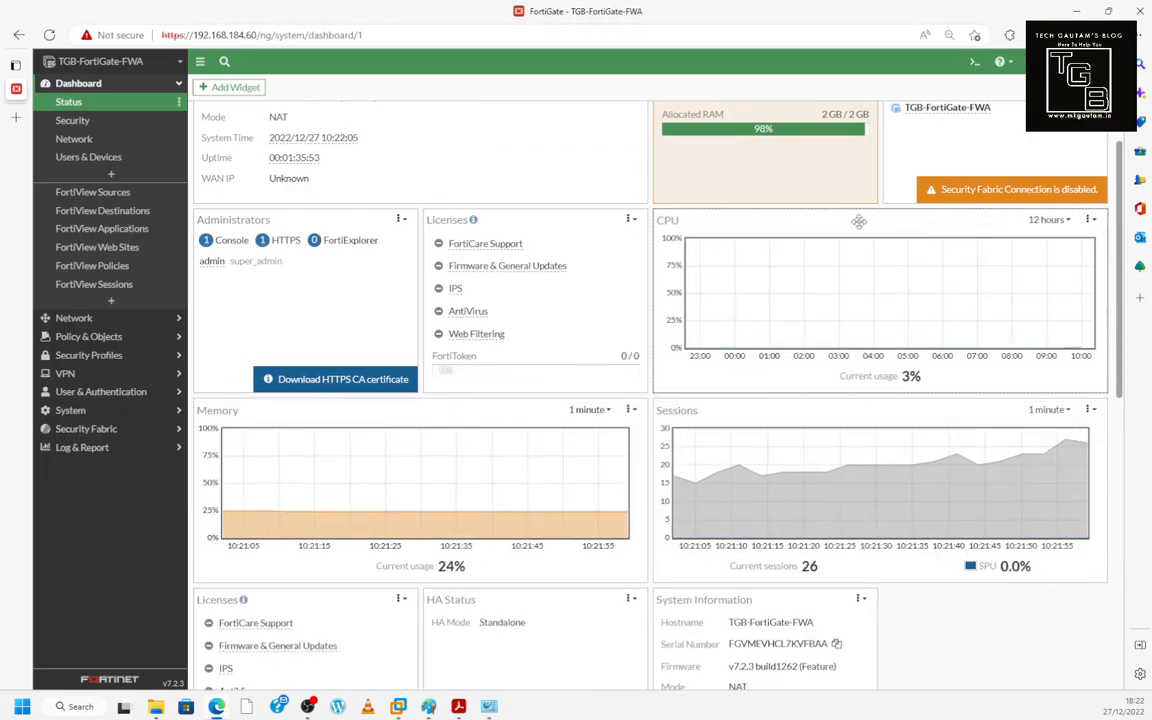
pyautogui.scroll(2, 833, 238)
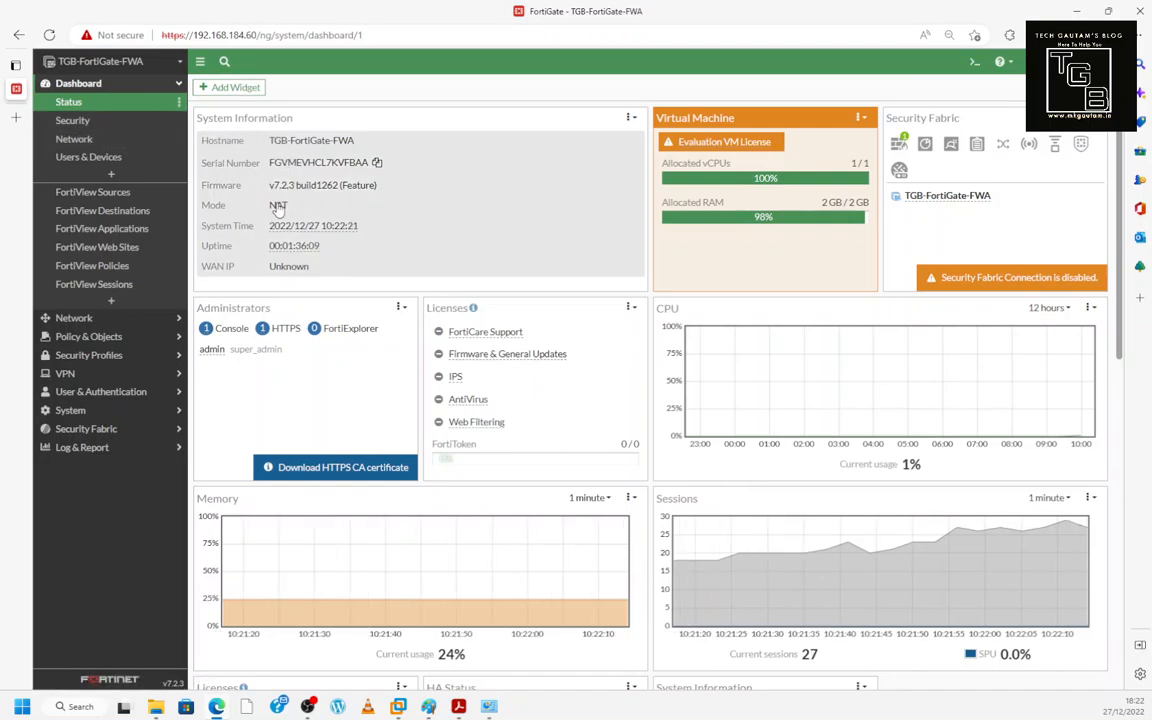
# - Check the shortcut links offered for the hostname on the dashboard
pyautogui.click(297, 146)
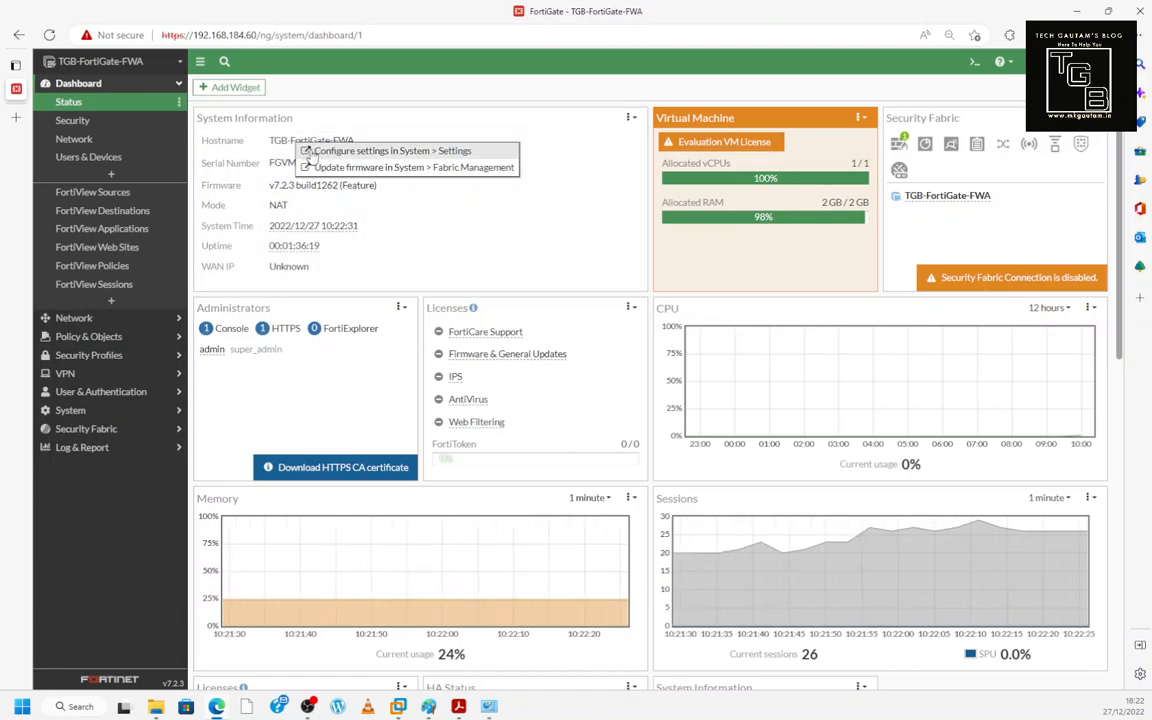
pyautogui.click(226, 146)
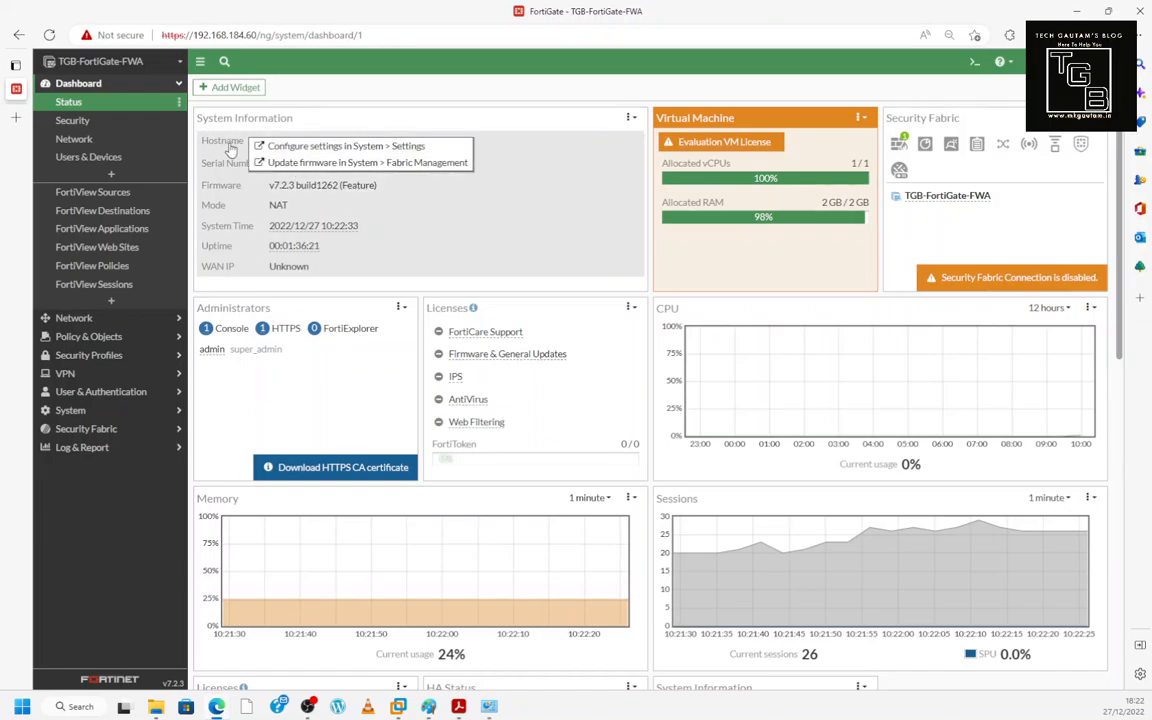
pyautogui.click(300, 86)
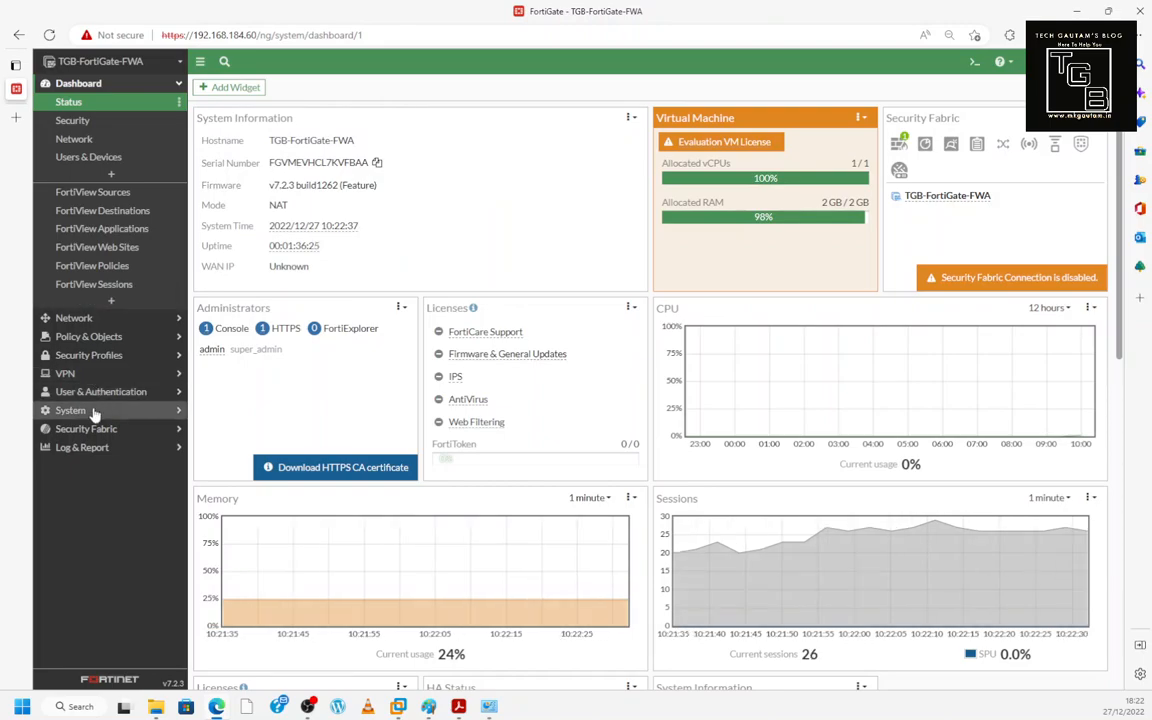
# - Open System > Settings and start editing the firewall's host name
pyautogui.click(92, 412)
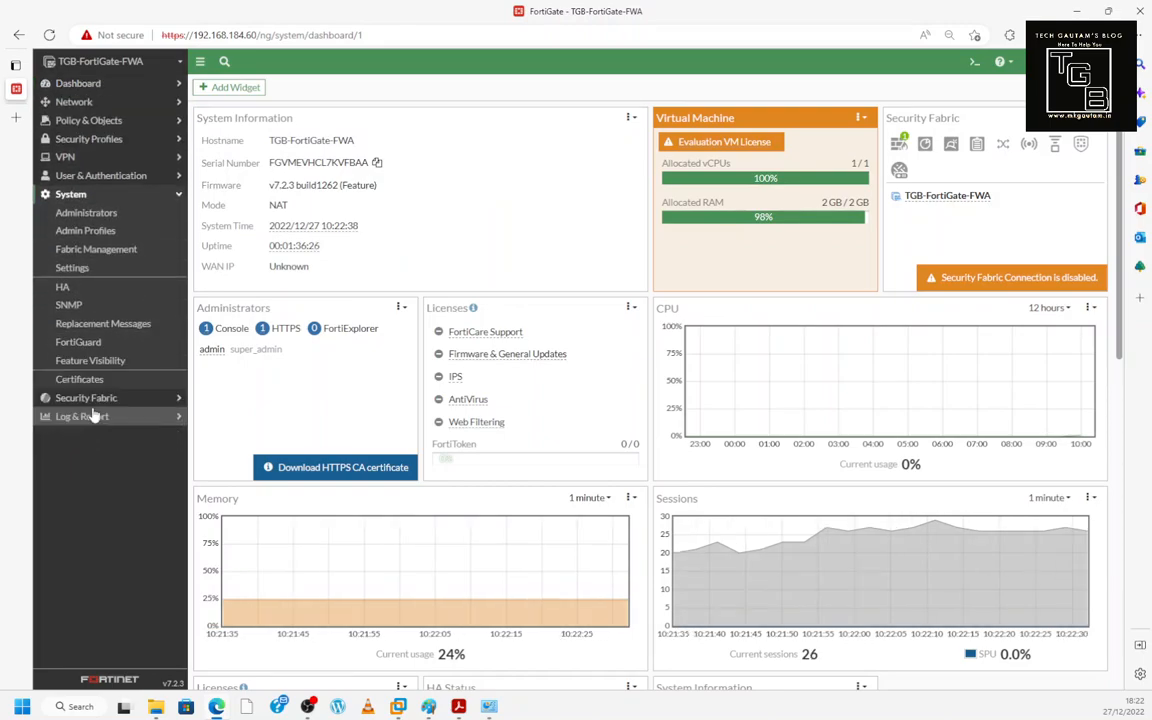
pyautogui.click(100, 270)
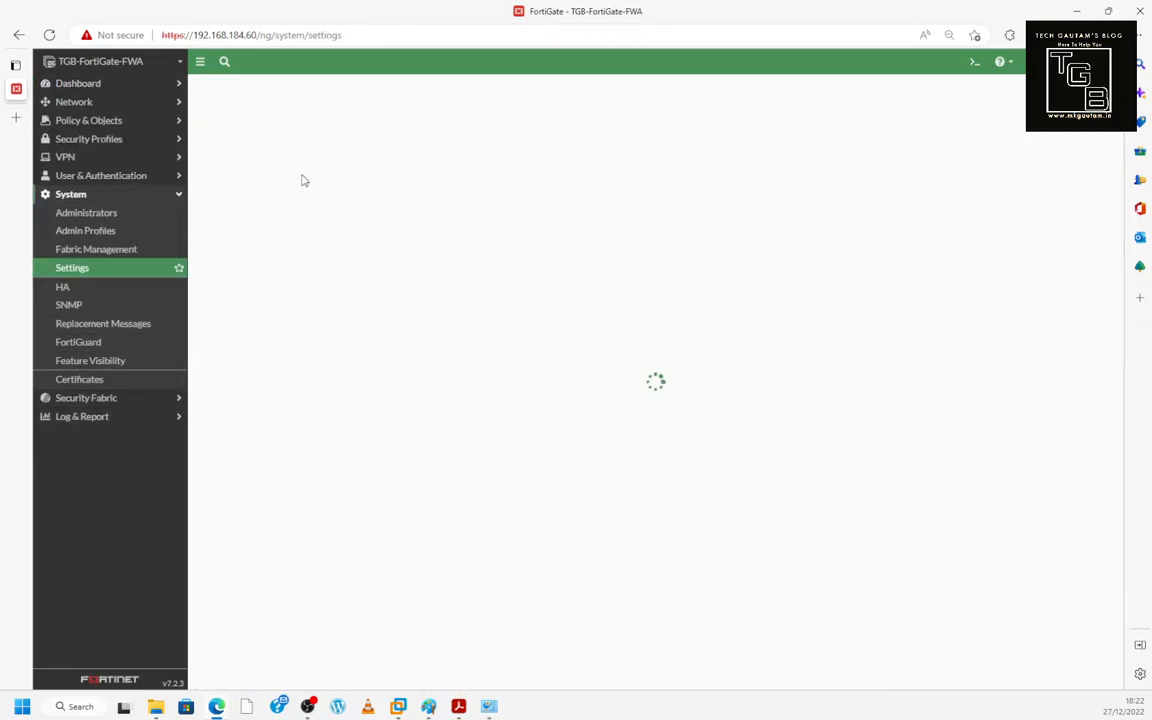
pyautogui.click(349, 113)
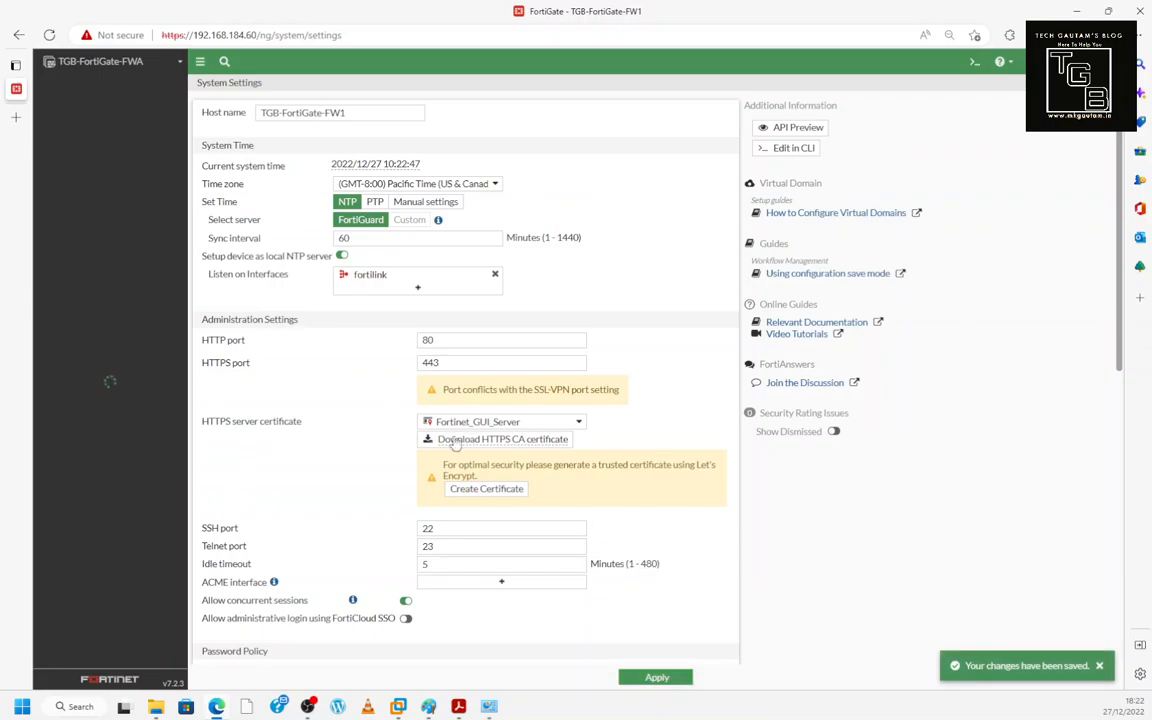
# - Confirm the new hostname TGB-FortiGate-FW1 on the Status dashboard
pyautogui.click(88, 86)
pyautogui.click(86, 103)
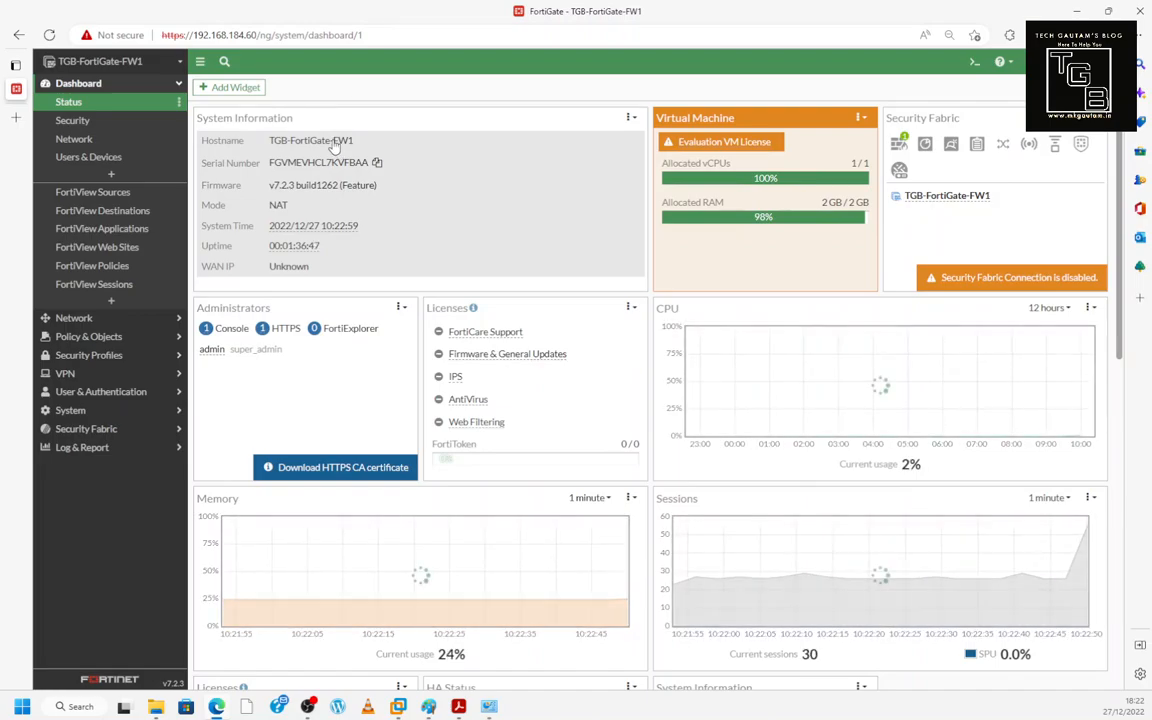
pyautogui.click(336, 145)
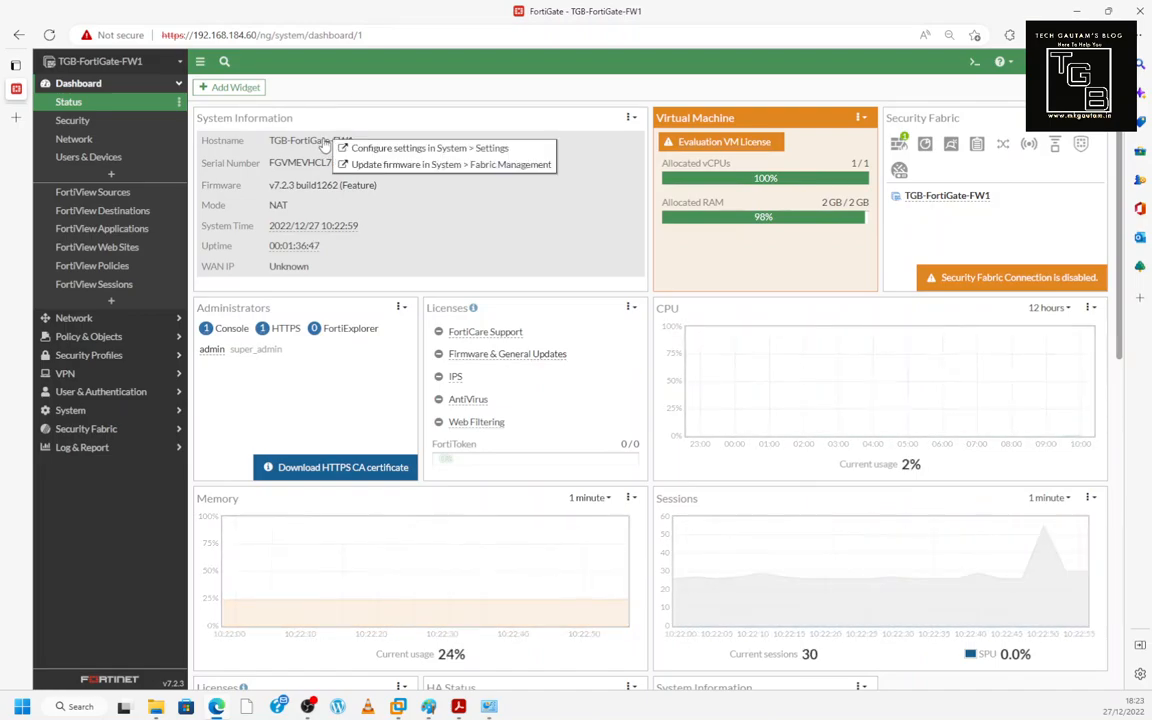
# - Use the hostname's settings link to restore TGB-FortiGate-FWA and apply
pyautogui.click(405, 150)
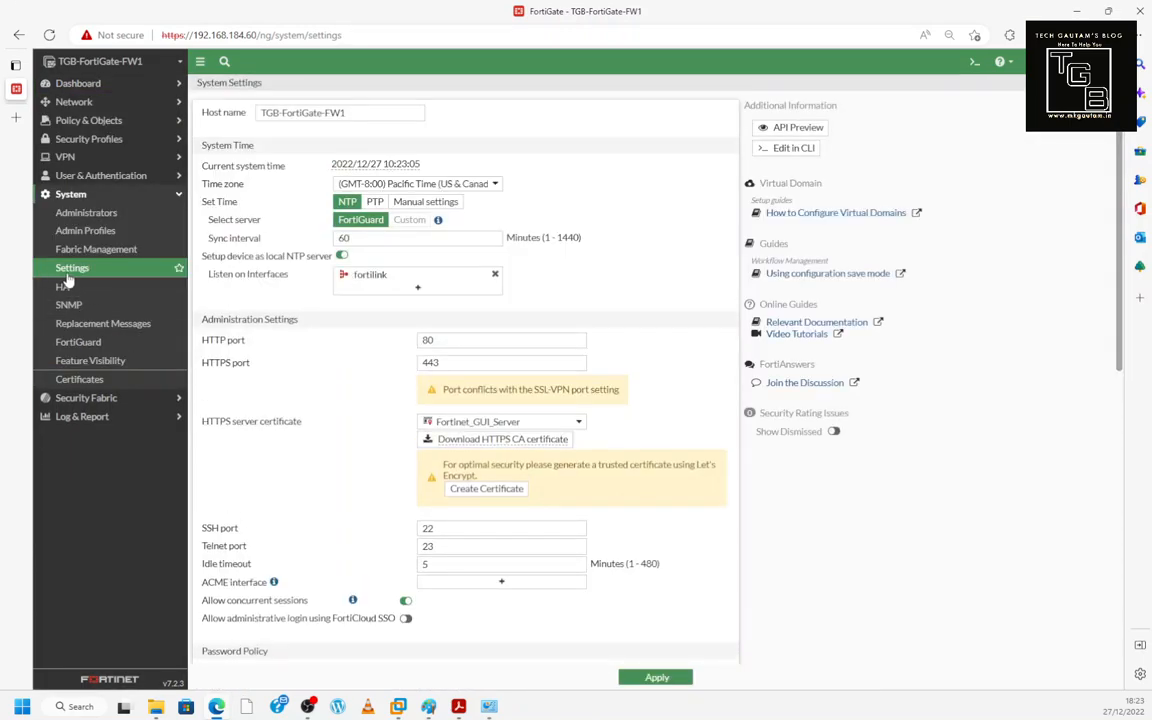
pyautogui.click(349, 115)
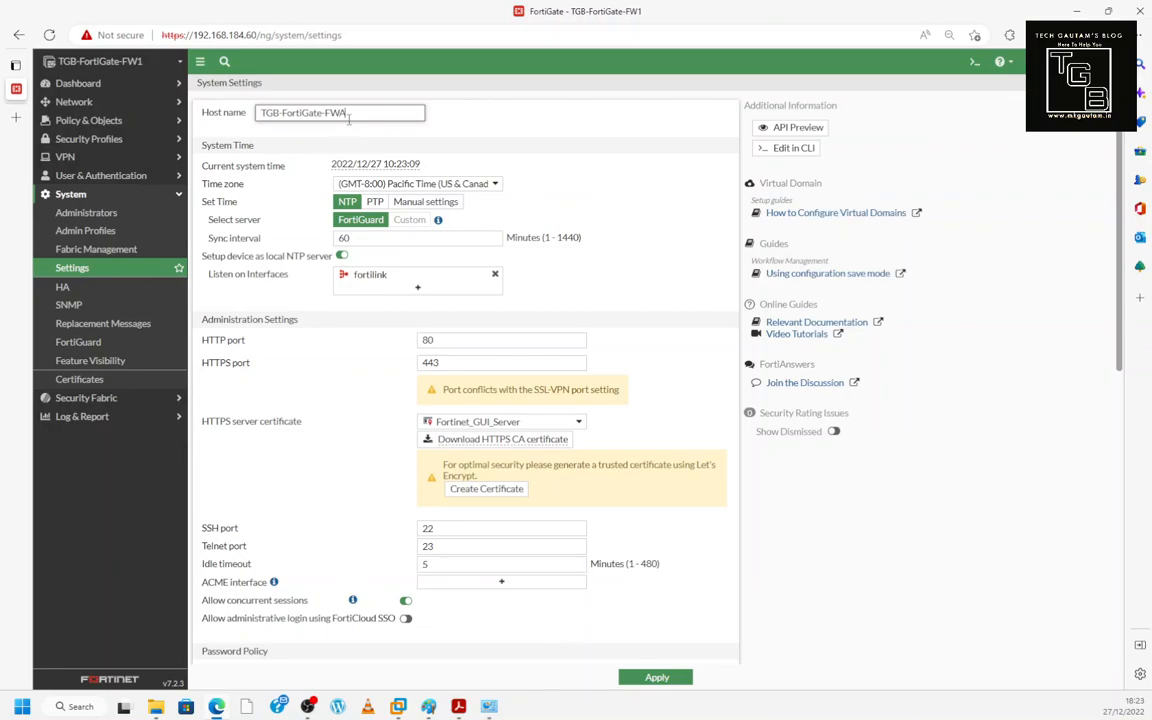
pyautogui.click(656, 677)
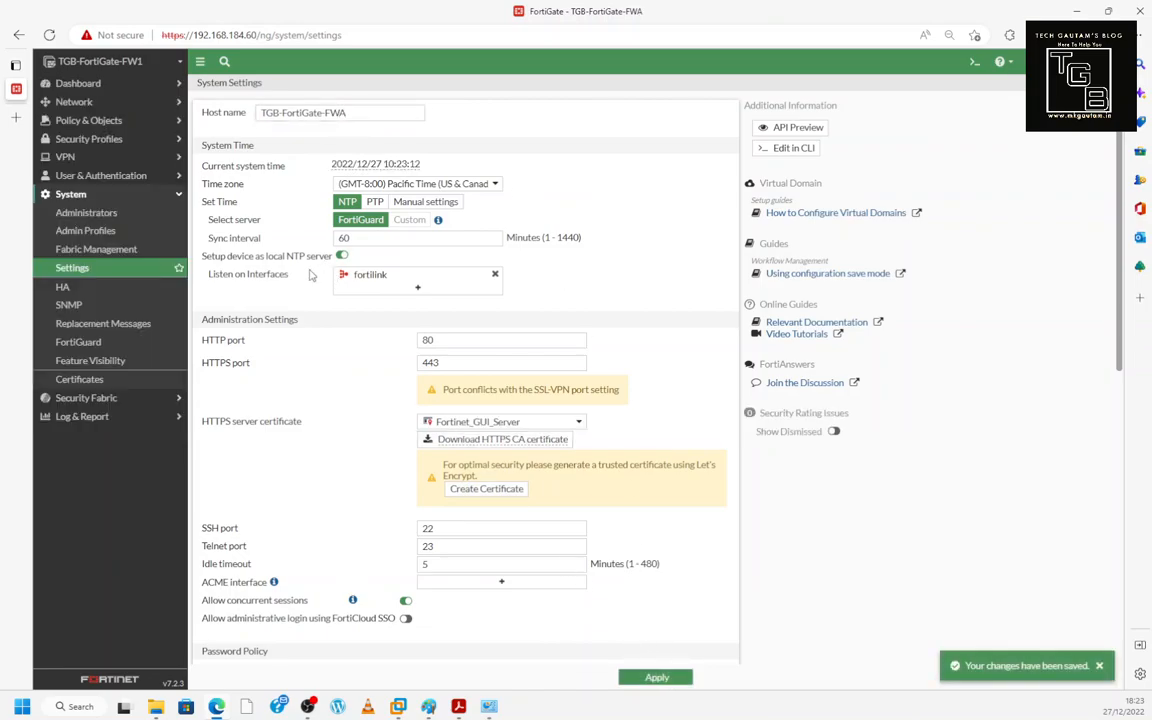
pyautogui.click(97, 84)
# - Review the system information, HTTPS admin and FortiCare Support popups on the Status dashboard
pyautogui.click(86, 104)
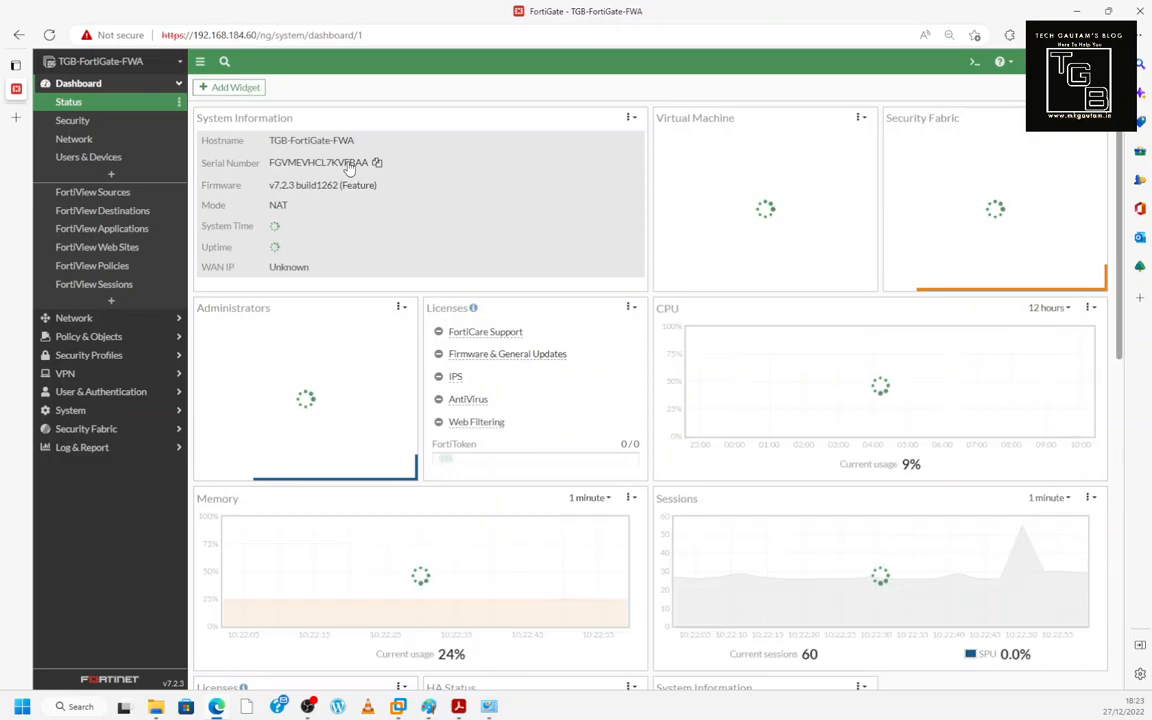
pyautogui.click(343, 168)
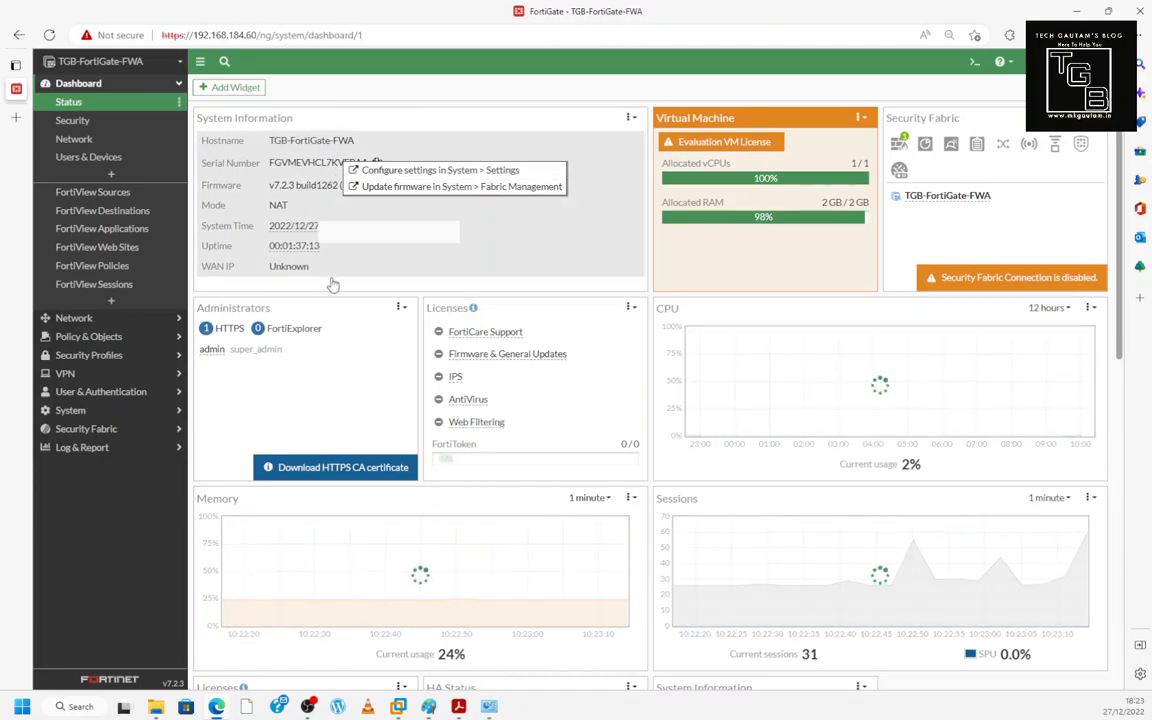
pyautogui.click(220, 333)
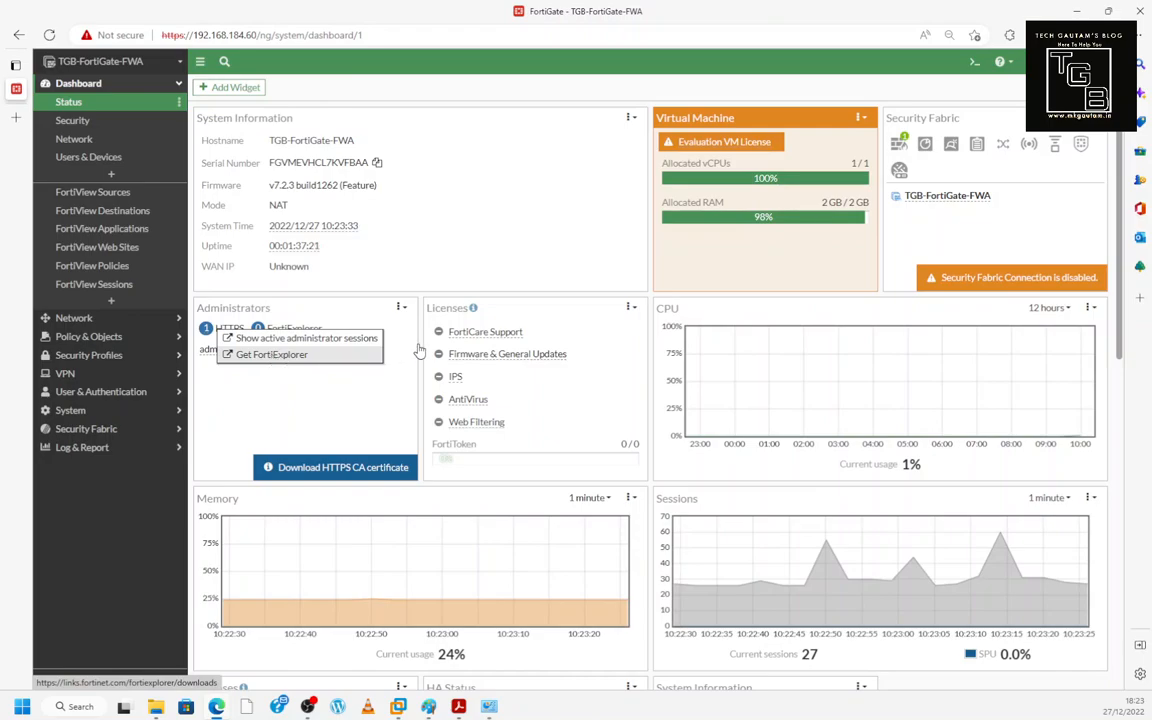
pyautogui.click(488, 333)
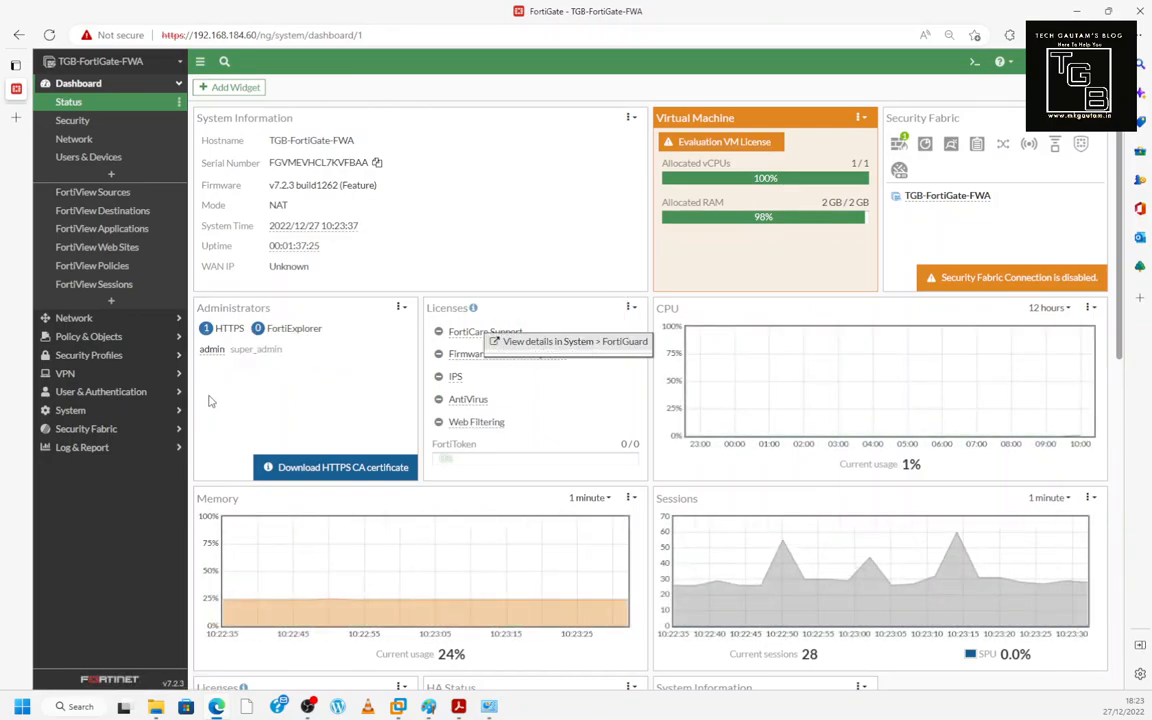
# - Switch to the Security dashboard
pyautogui.click(110, 410)
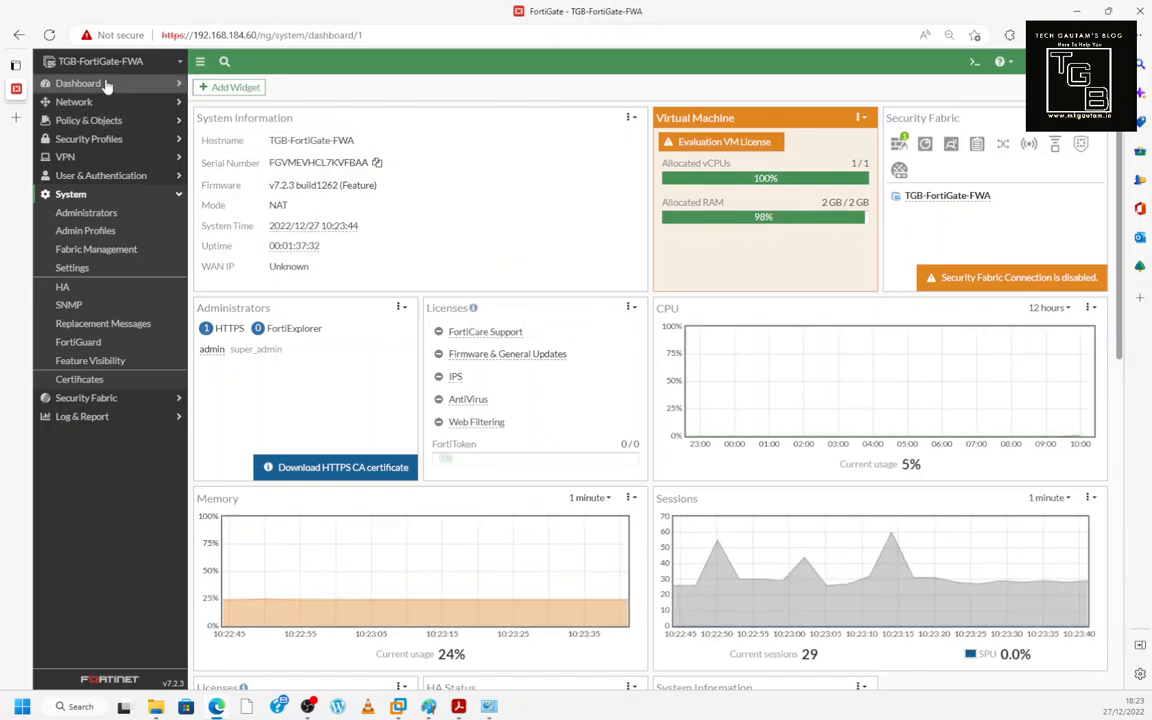
pyautogui.click(90, 84)
pyautogui.click(83, 121)
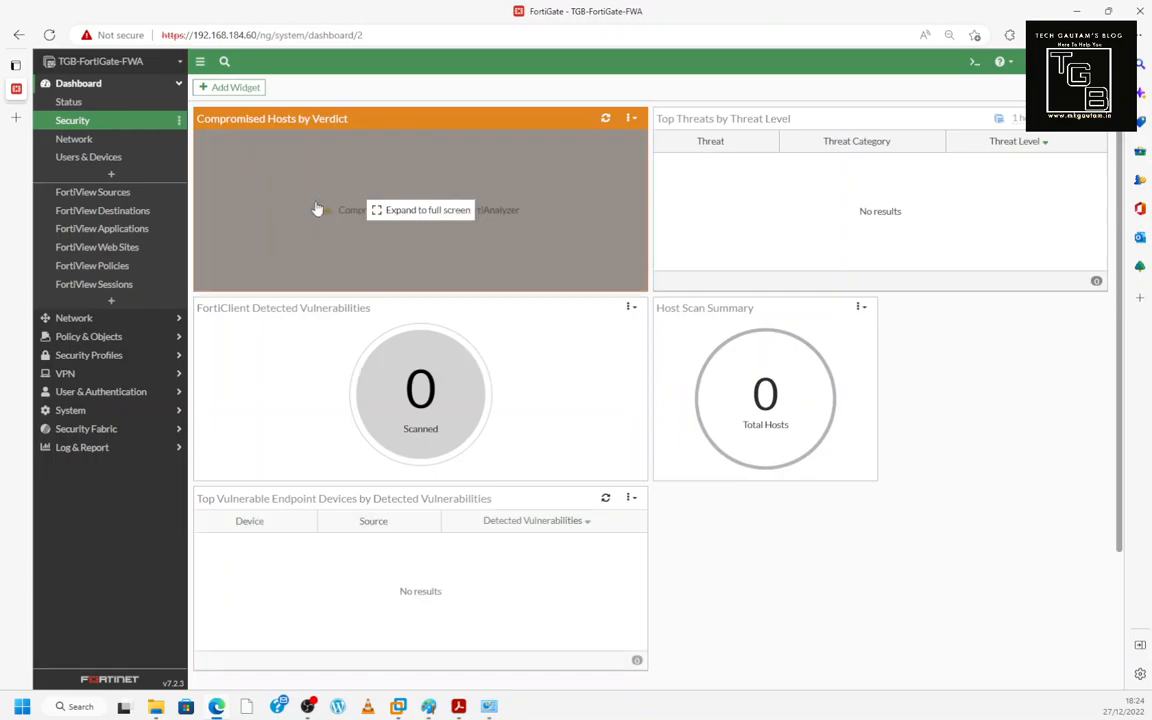
# - Open the Add Widget catalogue from the Security dashboard
pyautogui.click(235, 88)
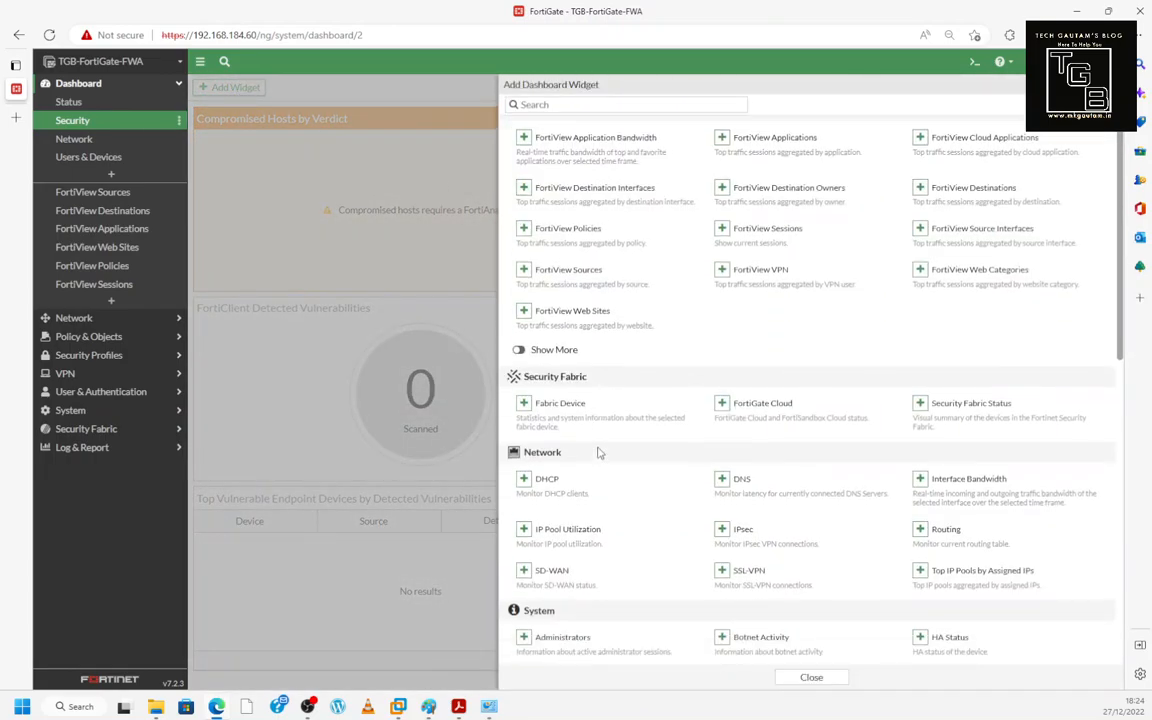
# - Add the Quarantine and Top Failed Authentication widgets, then close the widget catalogue
pyautogui.scroll(-3, 597, 452)
pyautogui.scroll(-3, 597, 453)
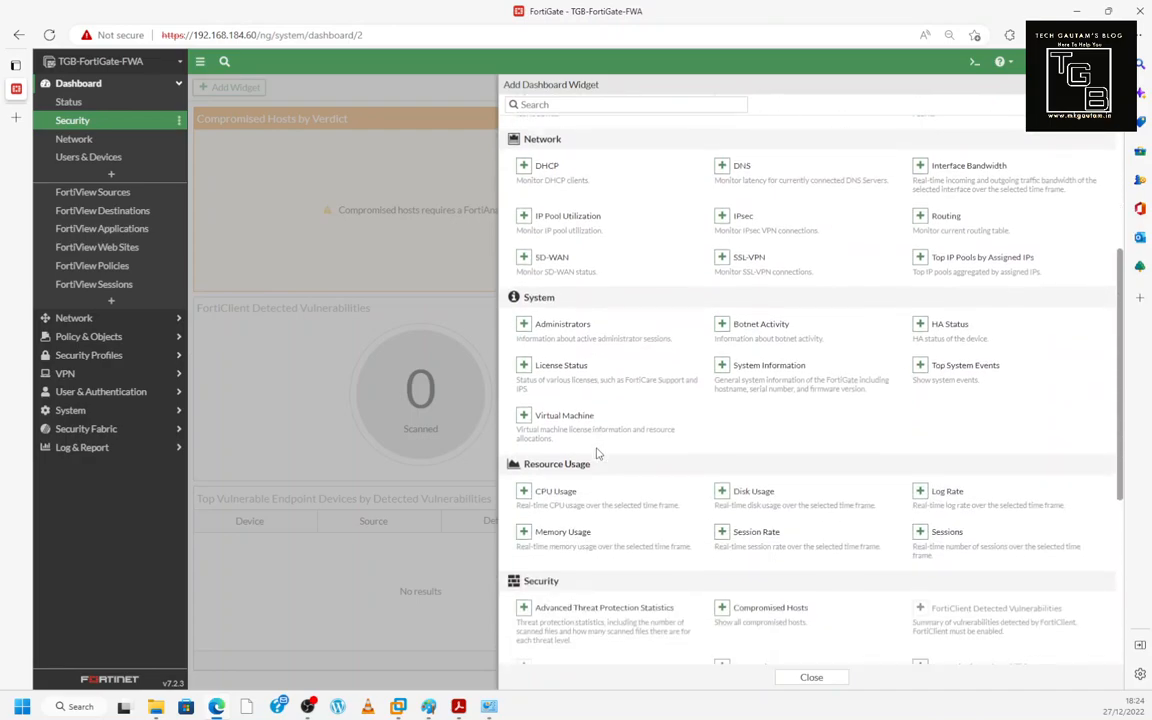
pyautogui.scroll(-6, 597, 453)
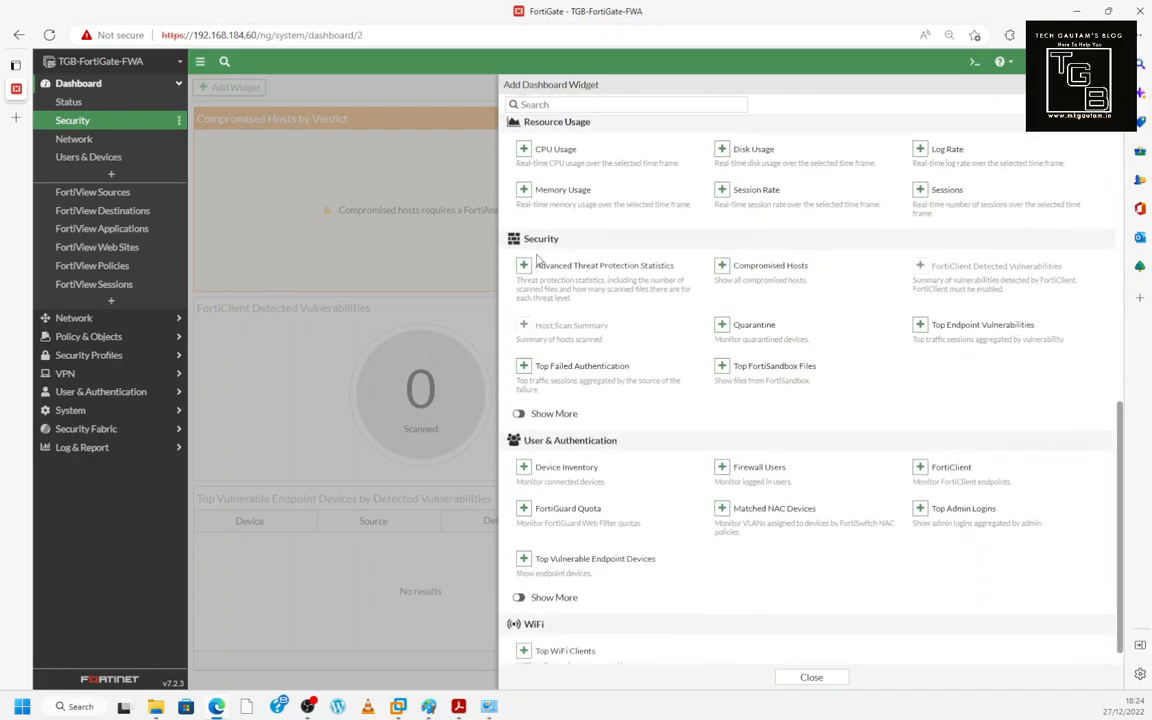
pyautogui.click(724, 327)
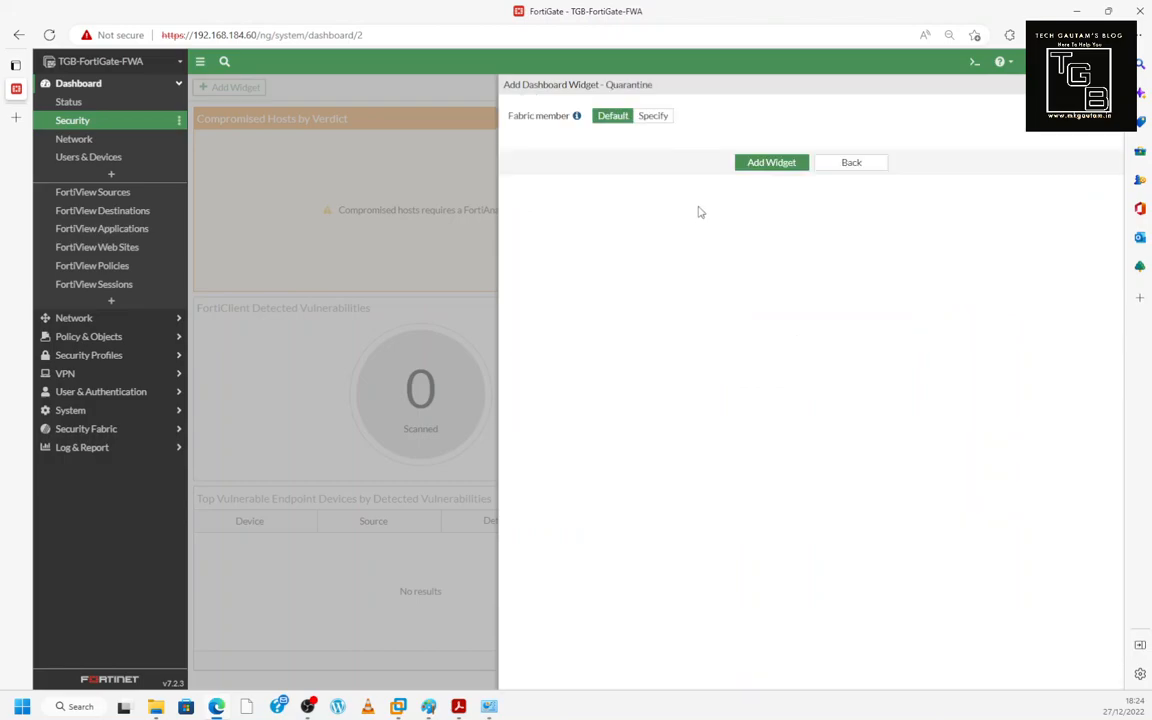
pyautogui.click(768, 162)
pyautogui.scroll(-7, 674, 416)
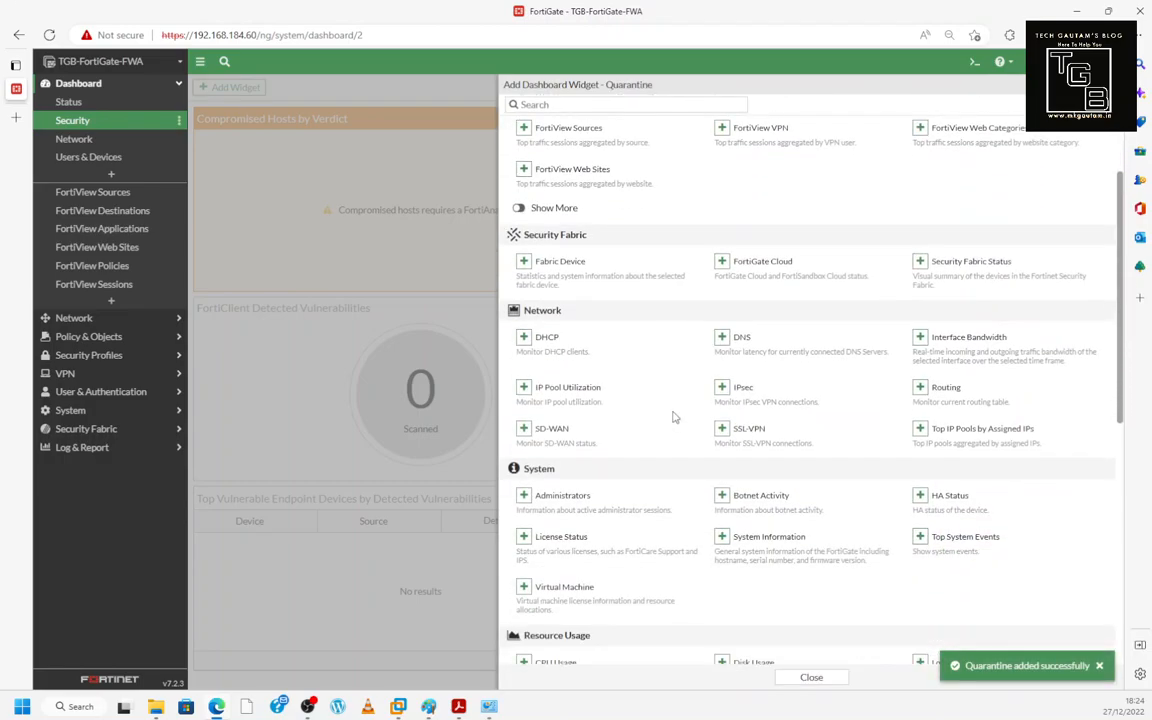
pyautogui.scroll(-1, 553, 400)
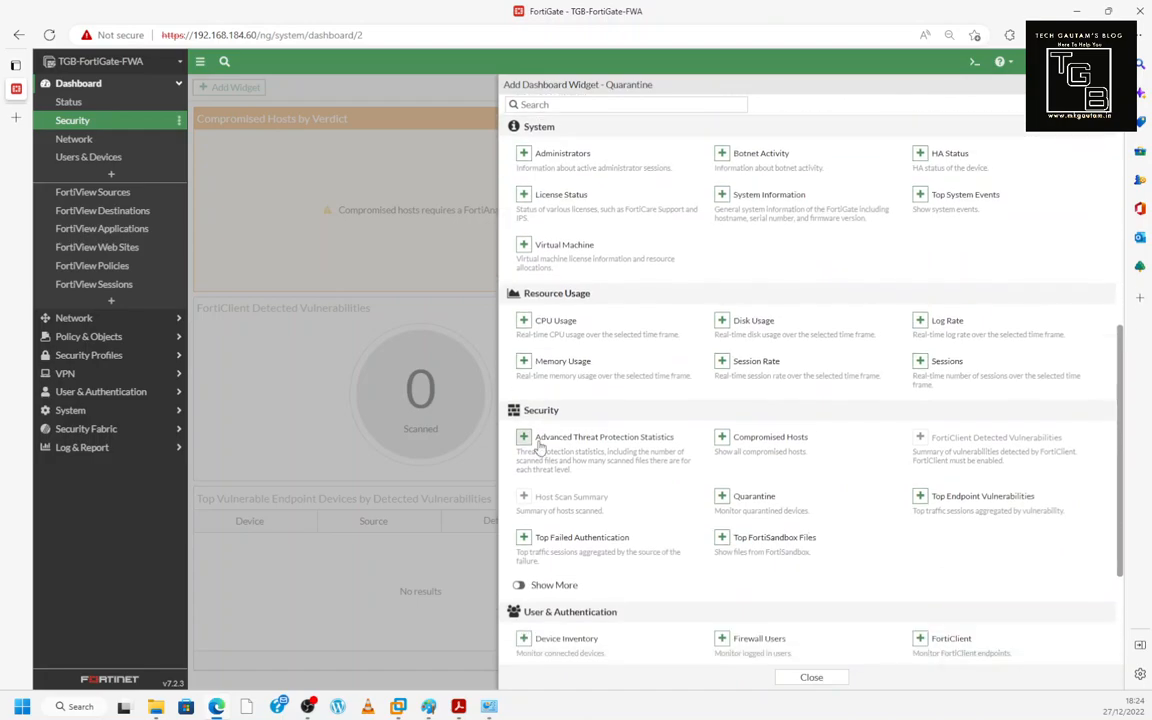
pyautogui.click(523, 538)
pyautogui.click(770, 218)
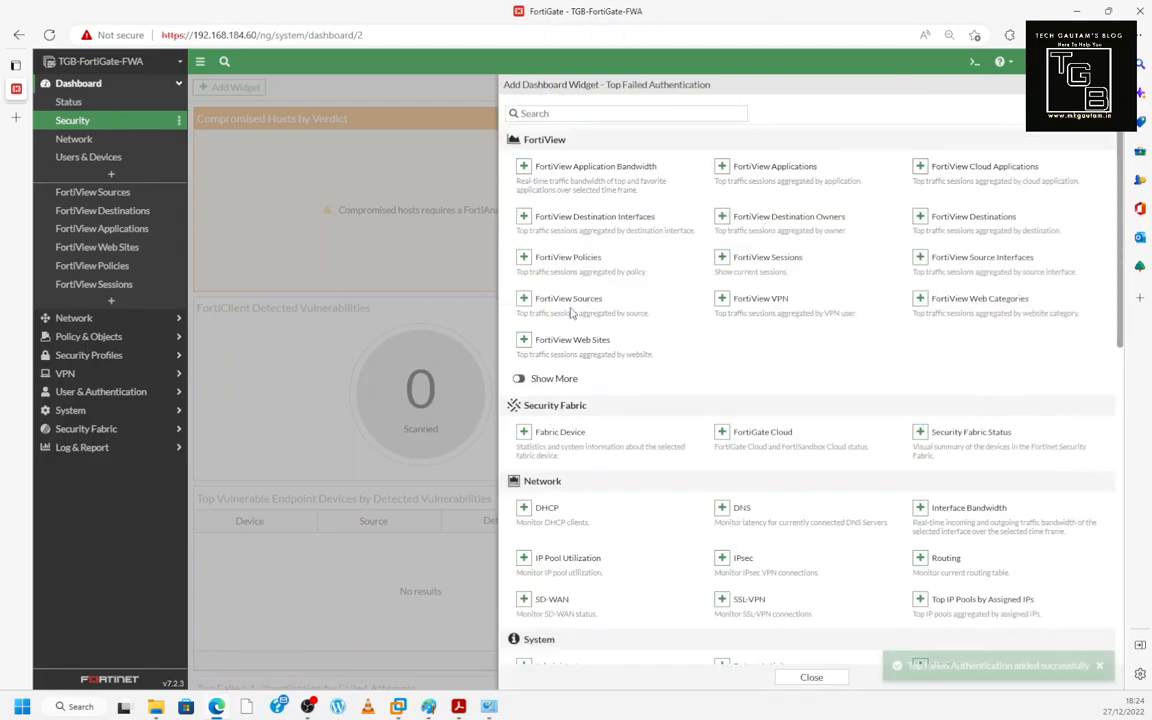
pyautogui.click(811, 677)
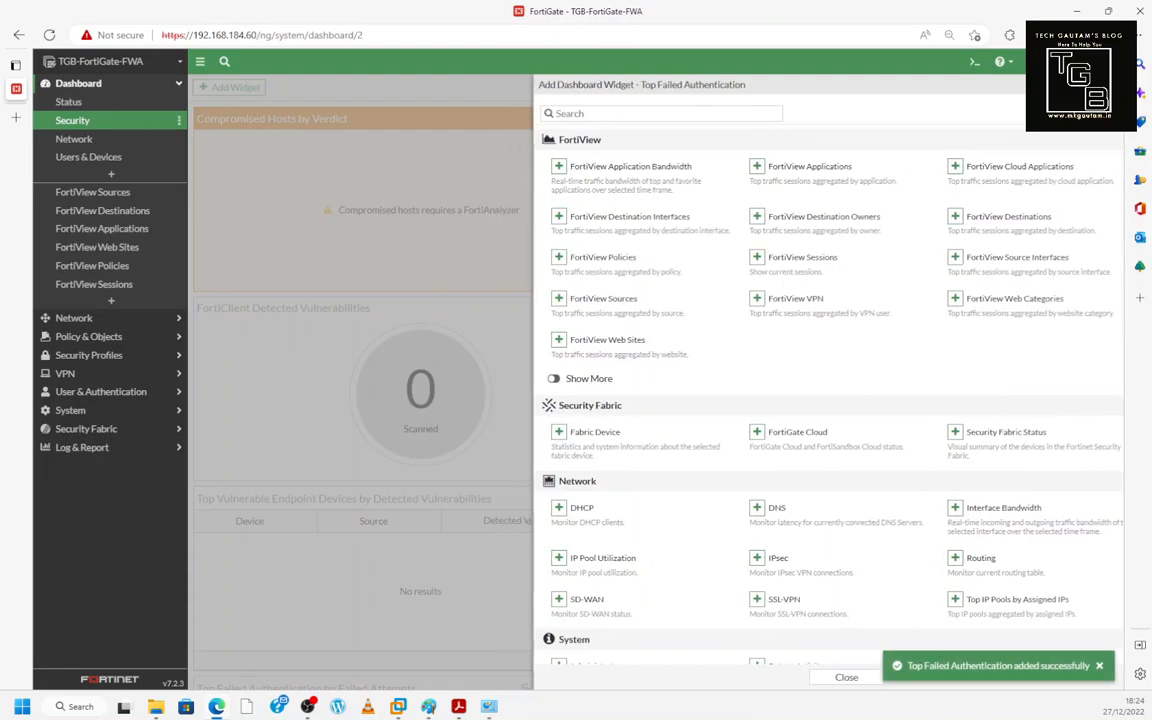
pyautogui.scroll(-3, 828, 305)
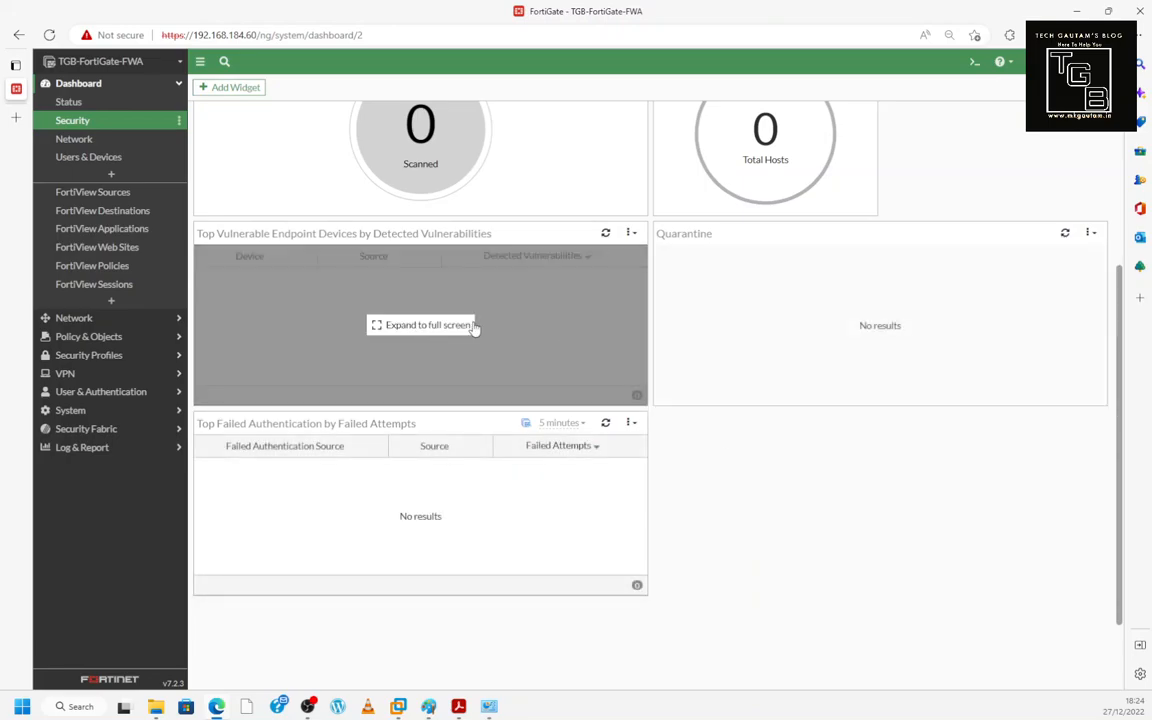
pyautogui.scroll(3, 420, 370)
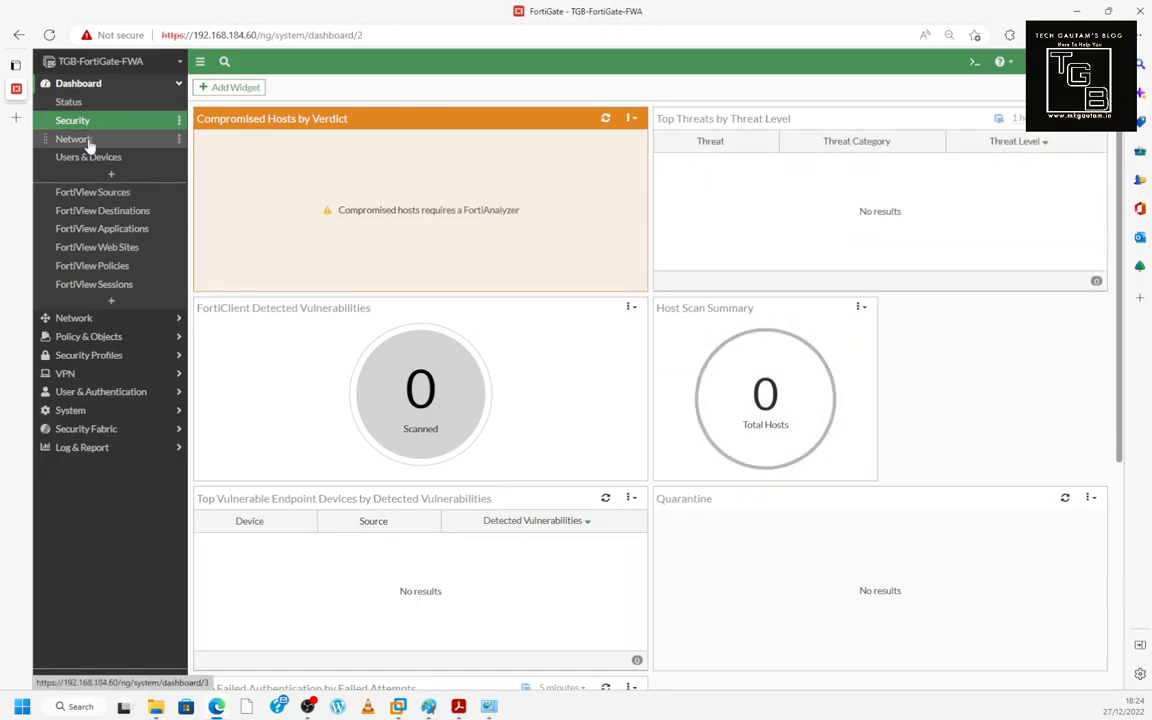
# - Cycle through the Network, Users & Devices, Security and Status dashboards, then open FortiView Sources
pyautogui.click(89, 145)
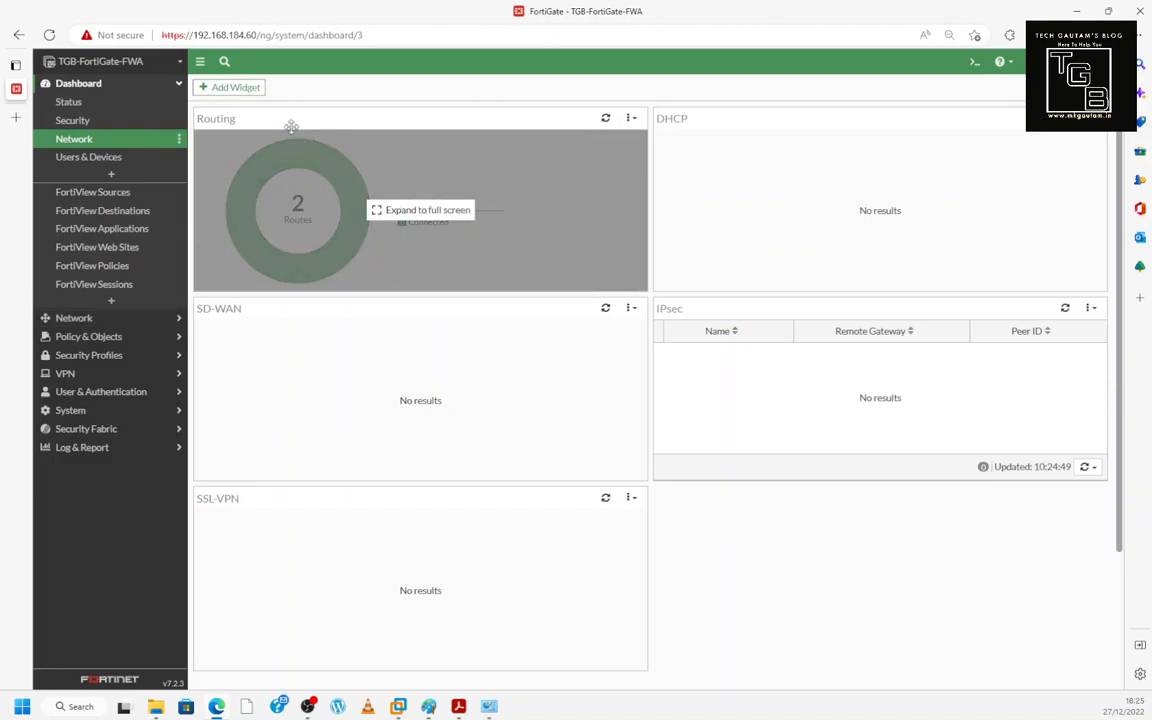
pyautogui.click(116, 157)
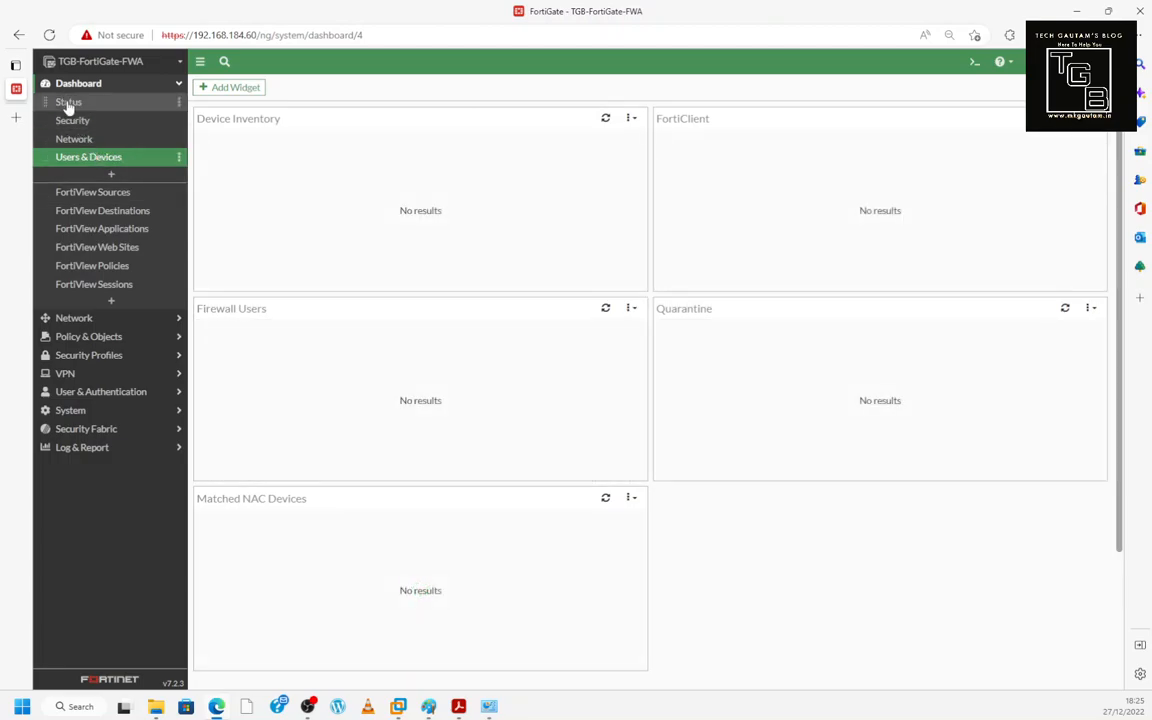
pyautogui.click(68, 104)
pyautogui.click(75, 121)
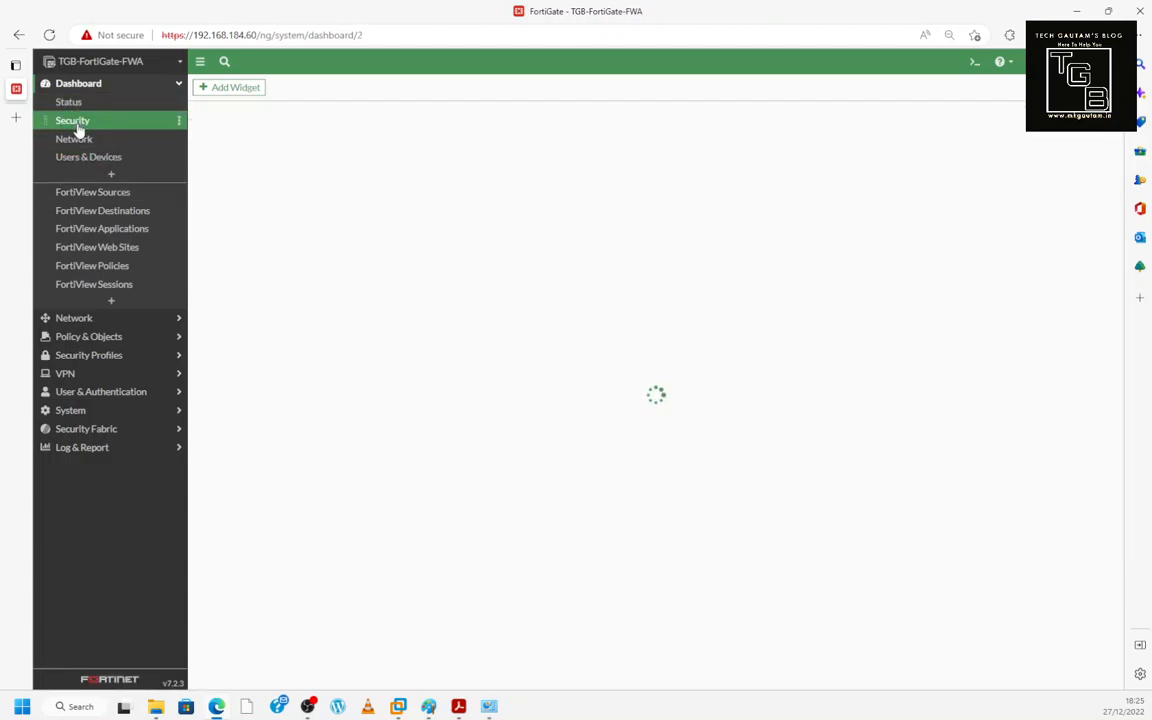
pyautogui.click(75, 140)
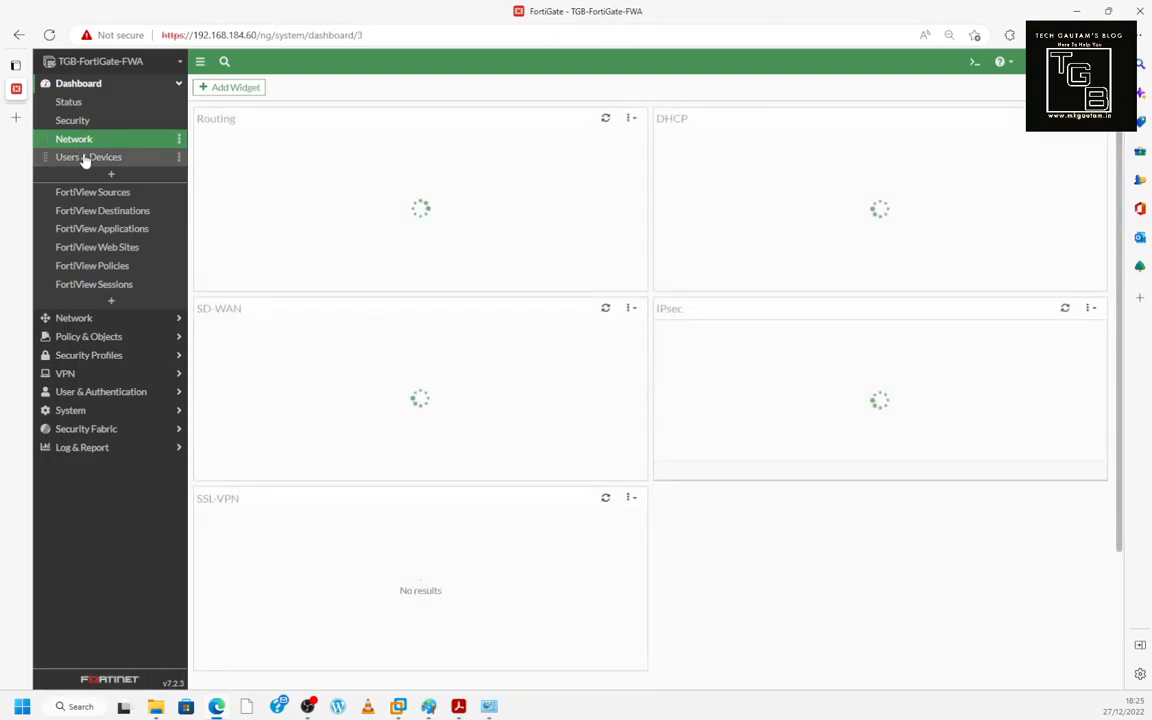
pyautogui.click(85, 158)
pyautogui.click(80, 140)
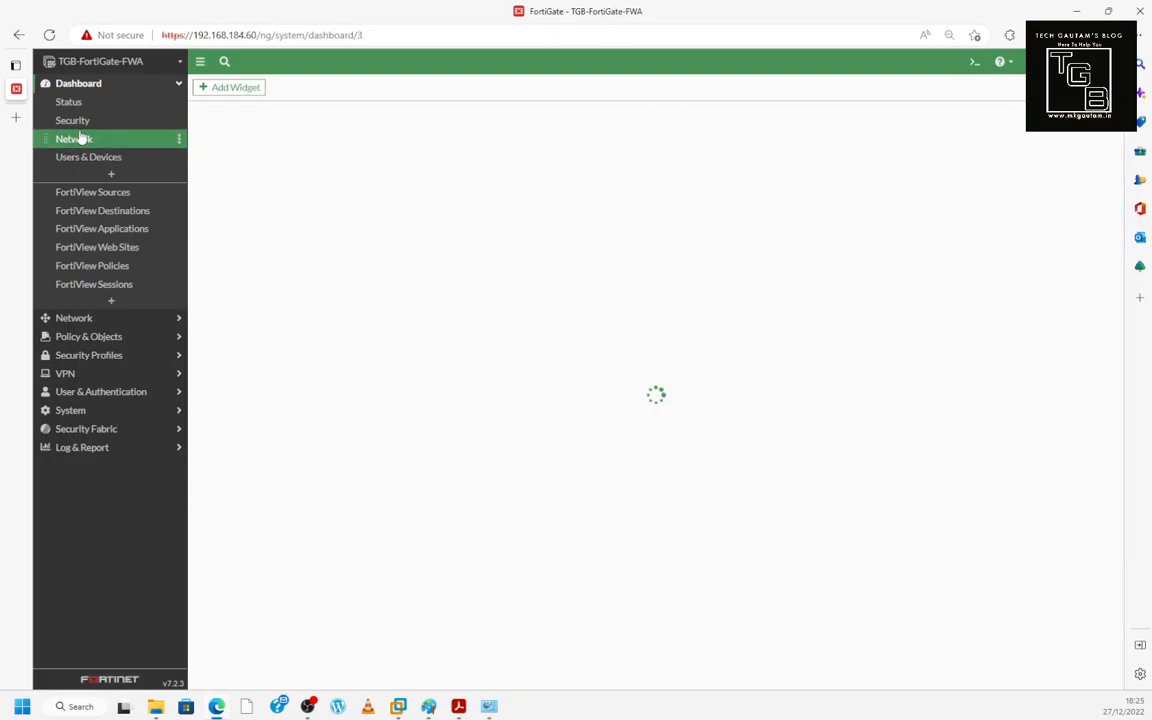
pyautogui.click(75, 120)
pyautogui.click(70, 103)
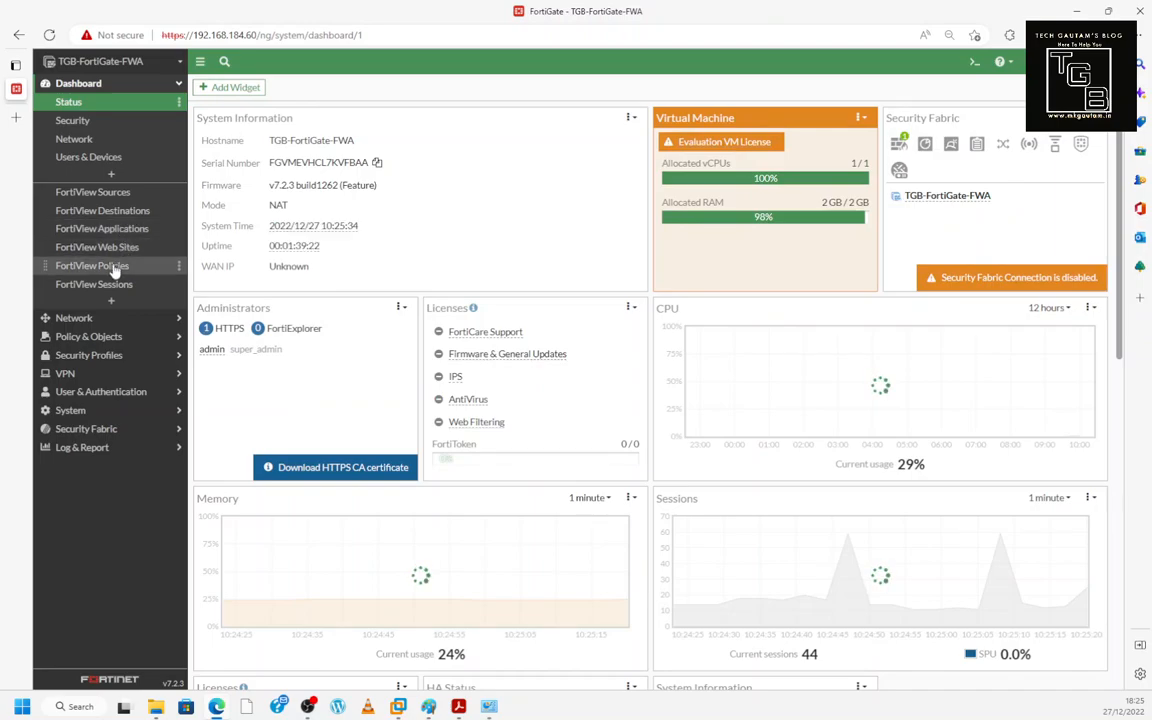
pyautogui.click(104, 202)
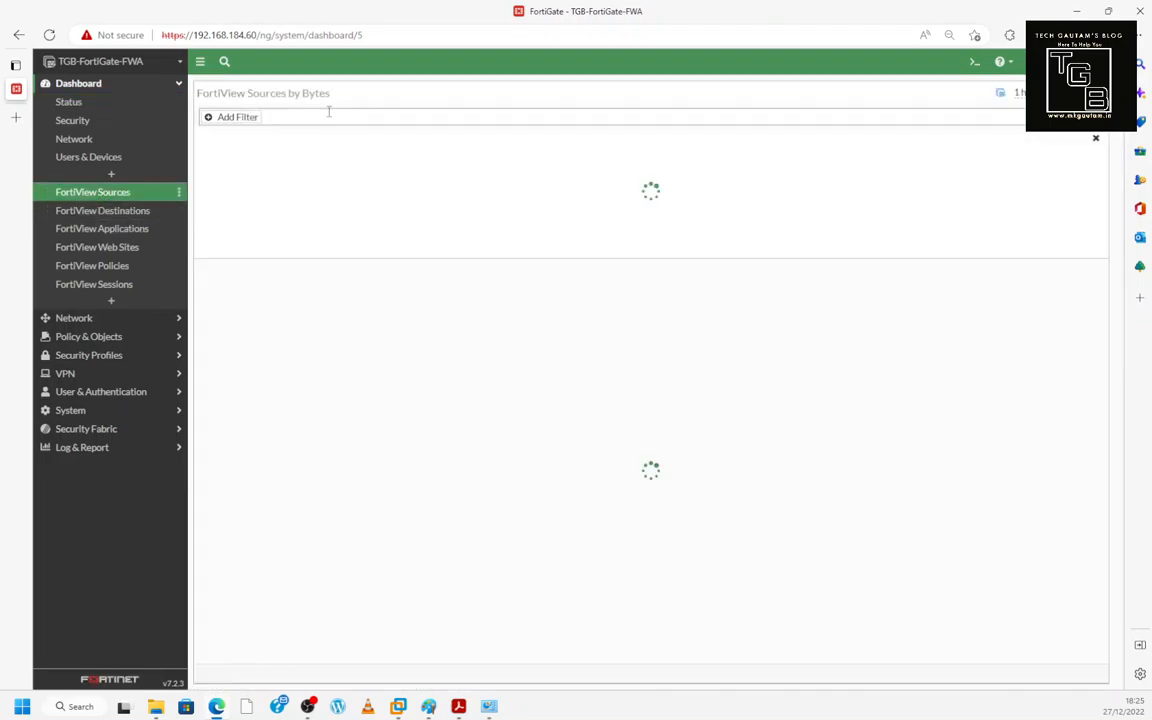
# - Add and remove Source Device and Source IP filters on FortiView Sources
pyautogui.click(230, 120)
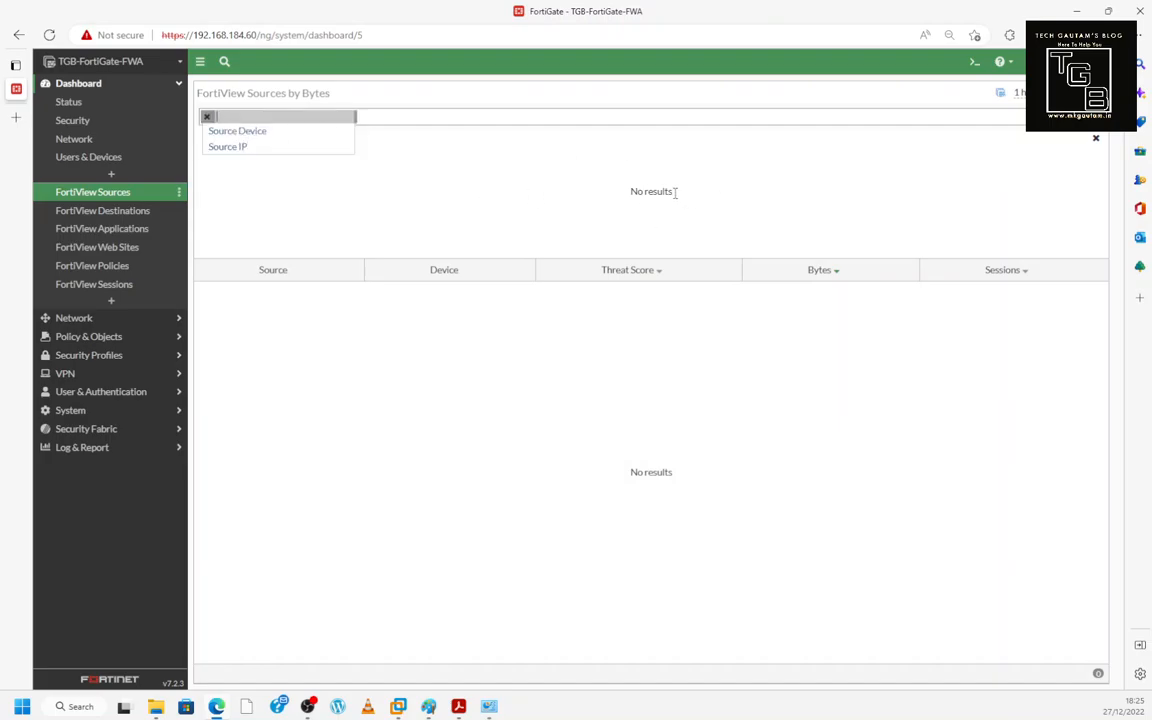
pyautogui.click(227, 132)
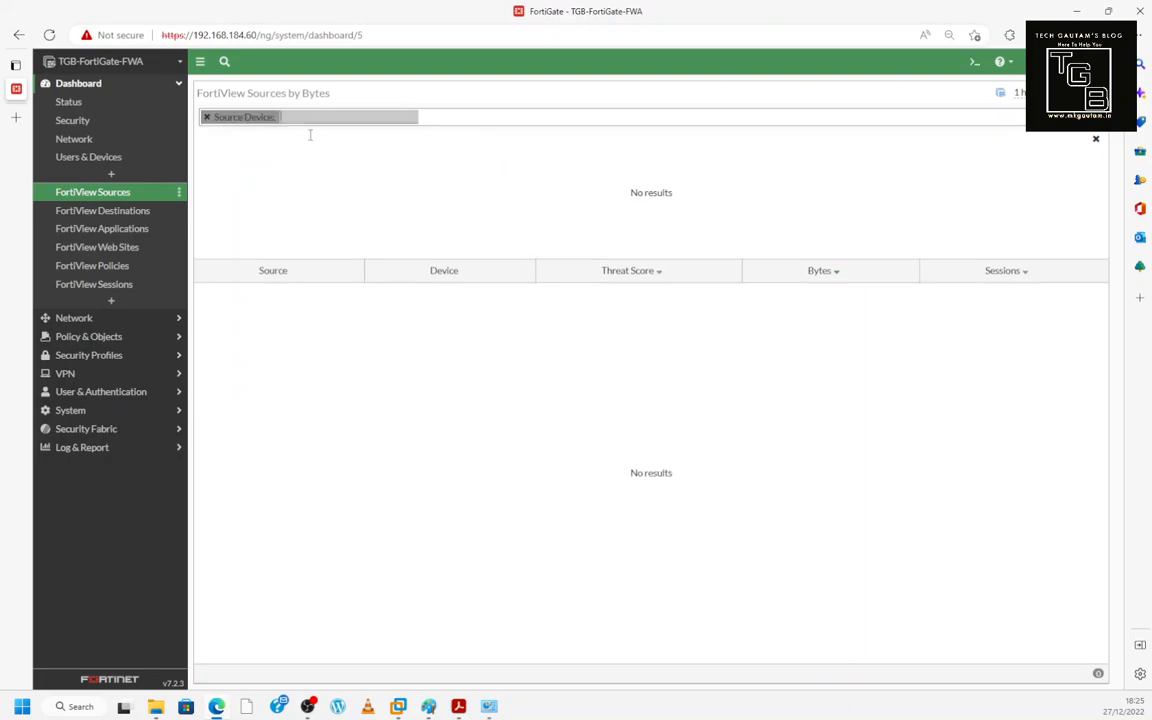
pyautogui.click(208, 119)
pyautogui.click(212, 122)
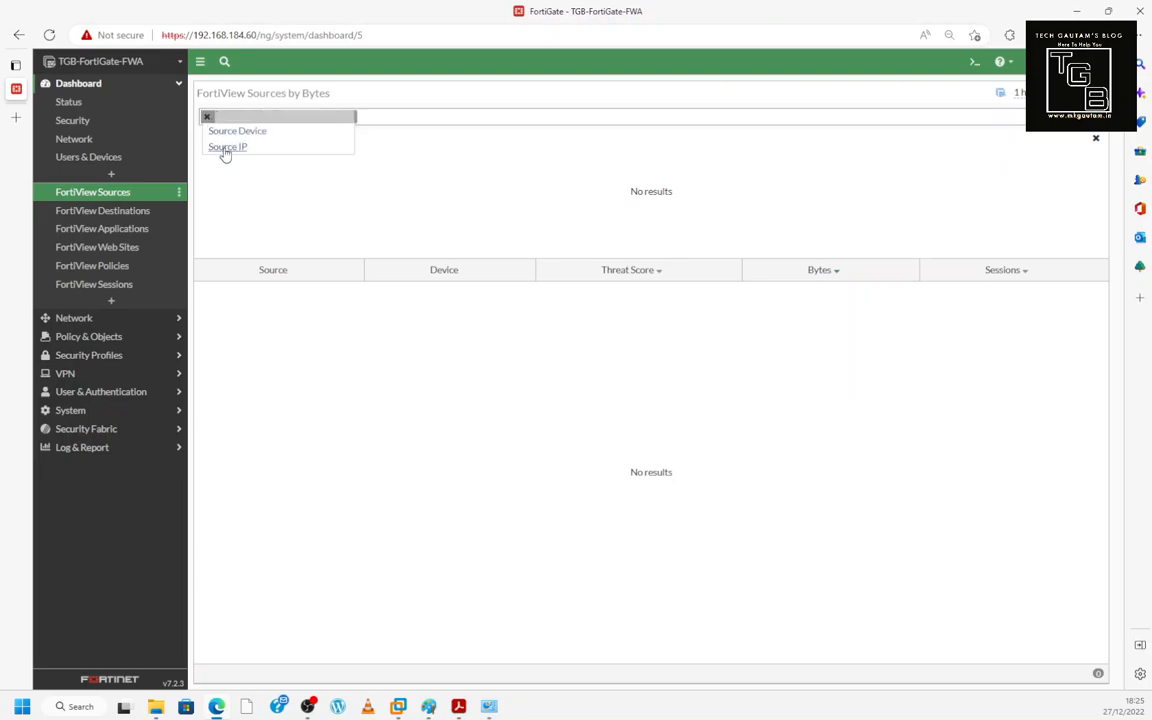
pyautogui.click(225, 150)
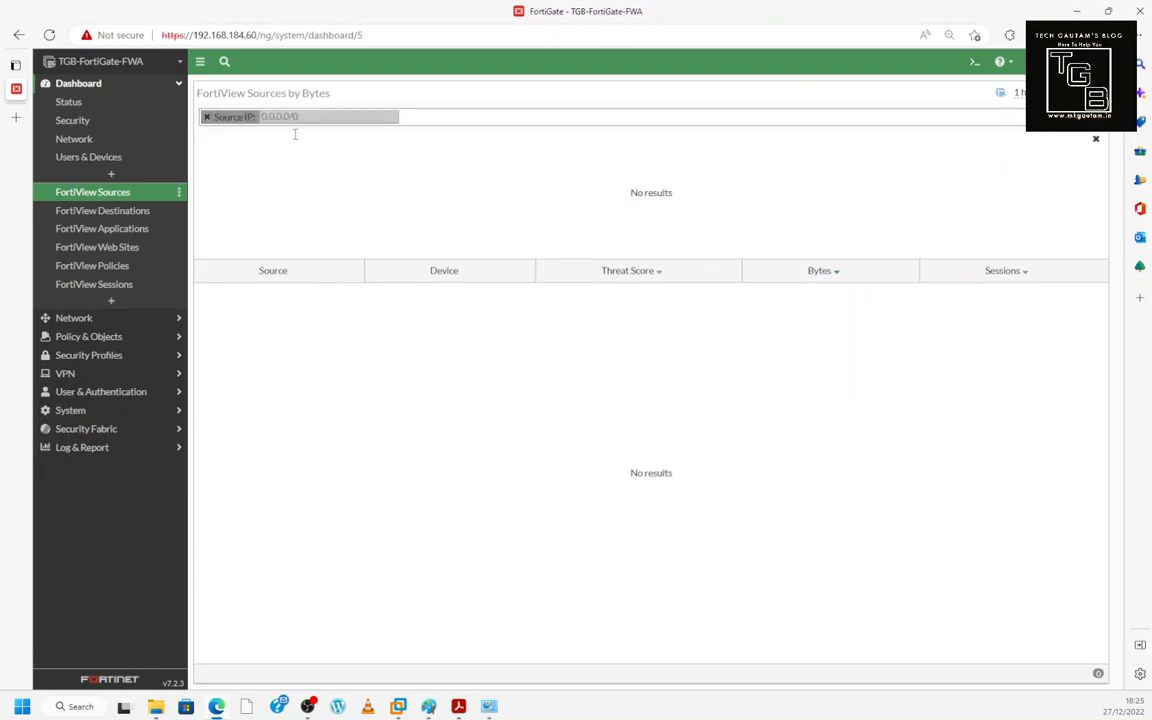
pyautogui.click(208, 117)
# - Visit FortiView Destinations, then Applications, adding and removing an Application filter
pyautogui.click(112, 214)
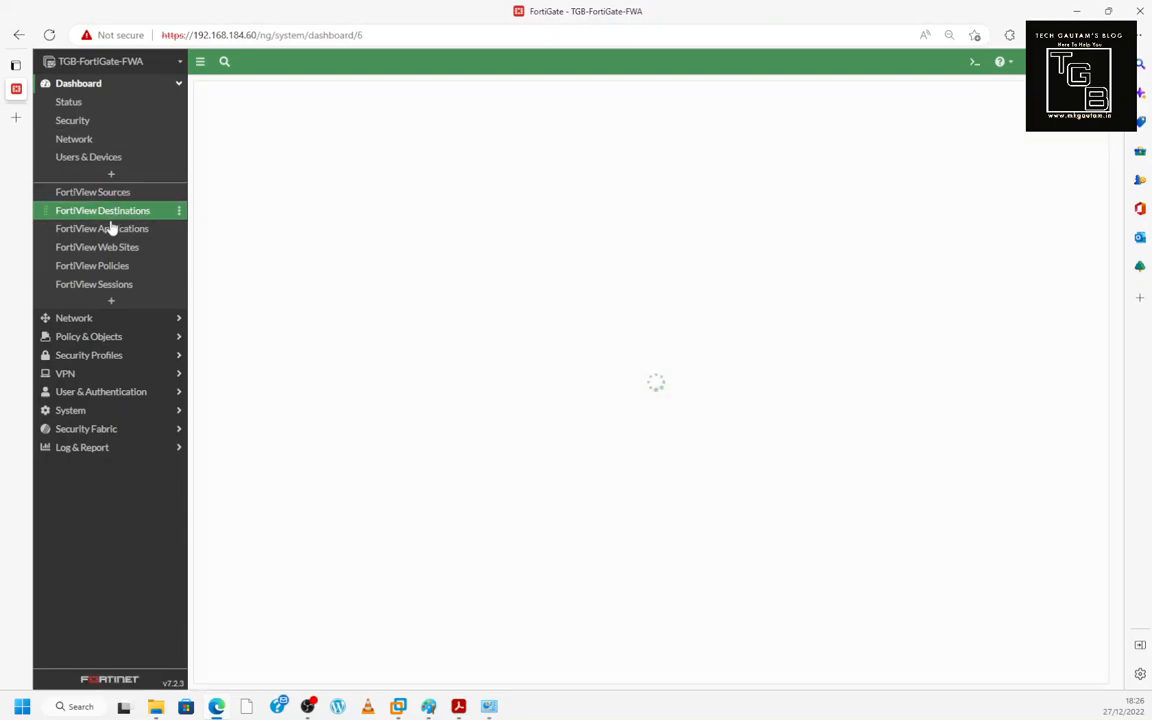
pyautogui.click(111, 233)
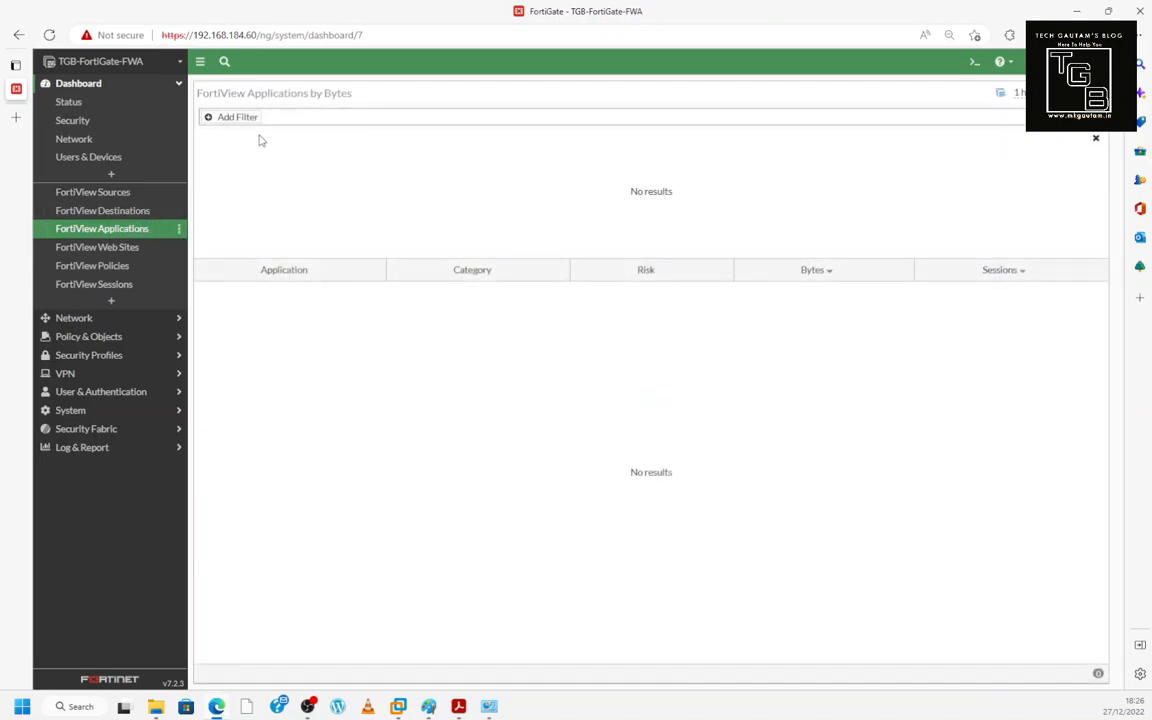
pyautogui.click(238, 119)
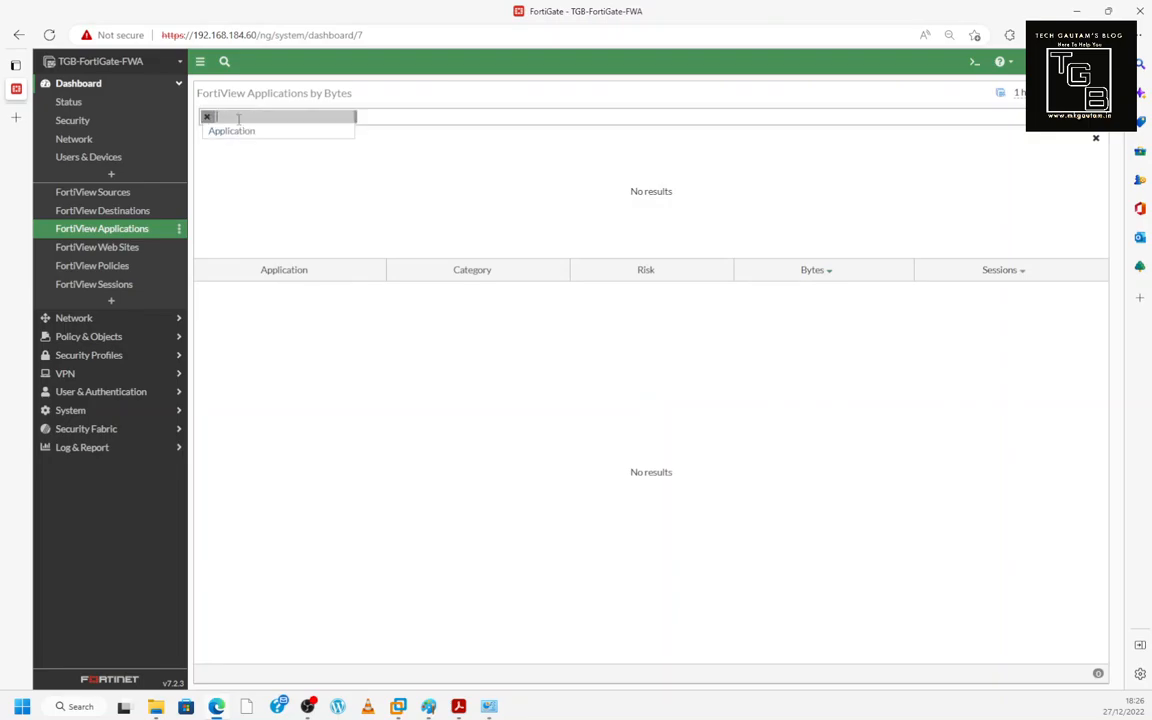
pyautogui.click(236, 131)
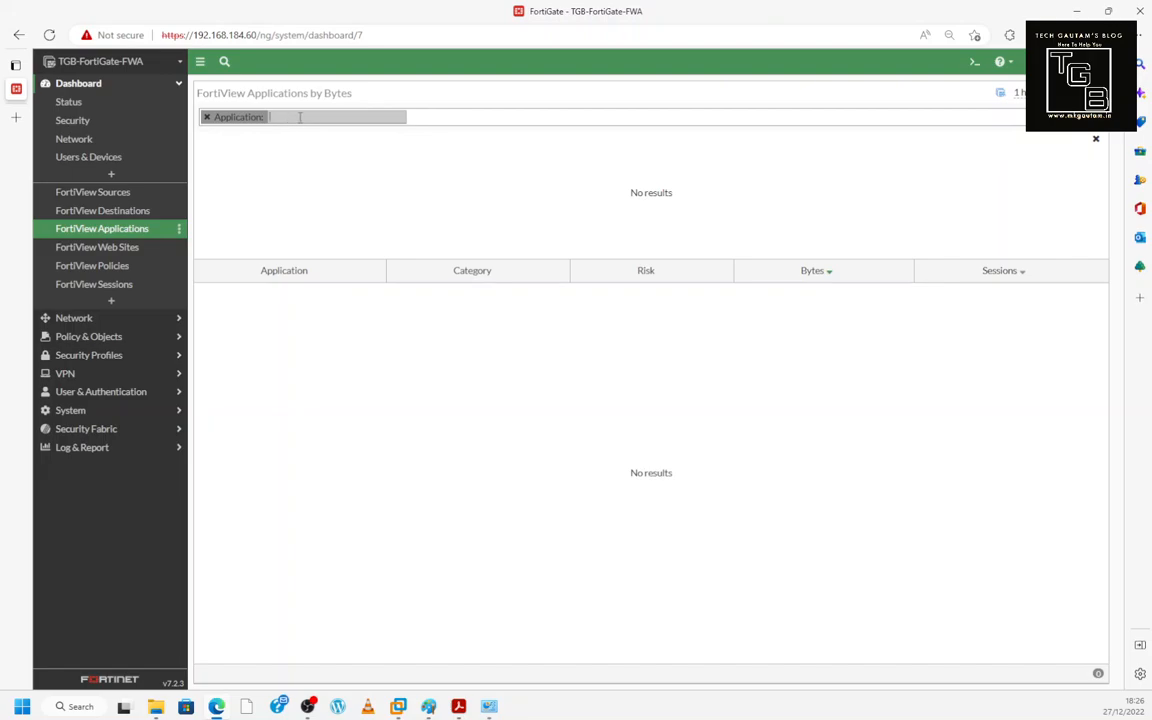
pyautogui.click(207, 118)
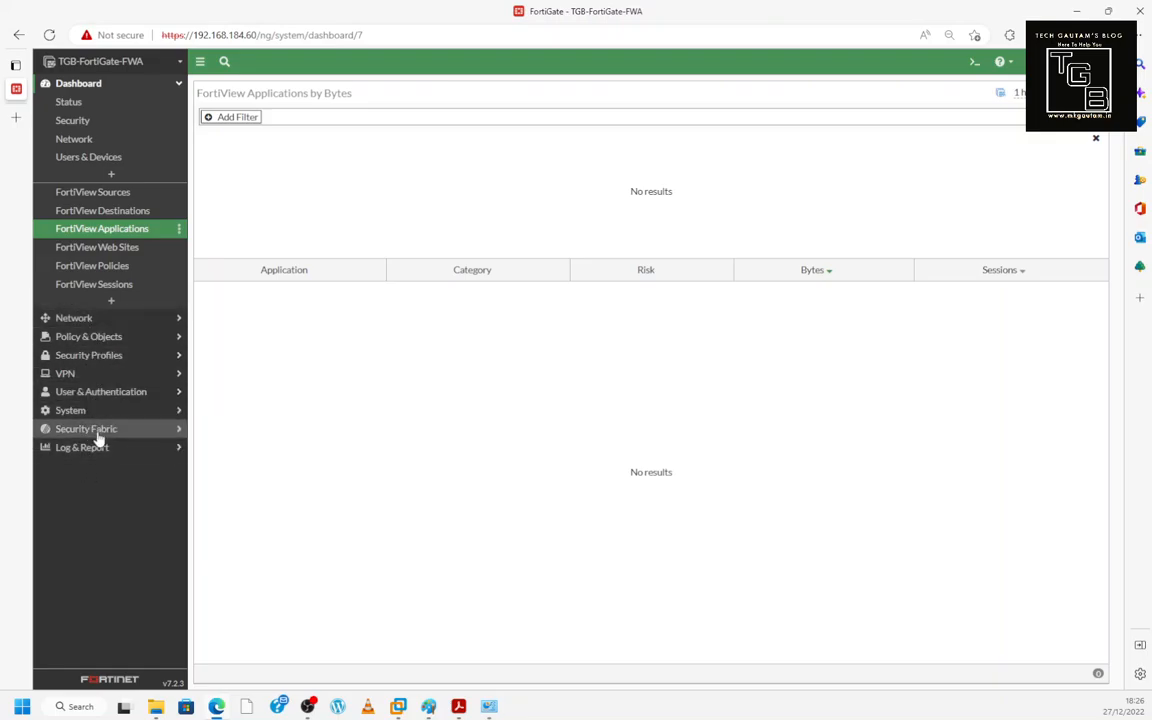
# - Browse Interfaces, DNS, IPAM, SD-WAN and a new static route form, then return to Interfaces
pyautogui.click(80, 319)
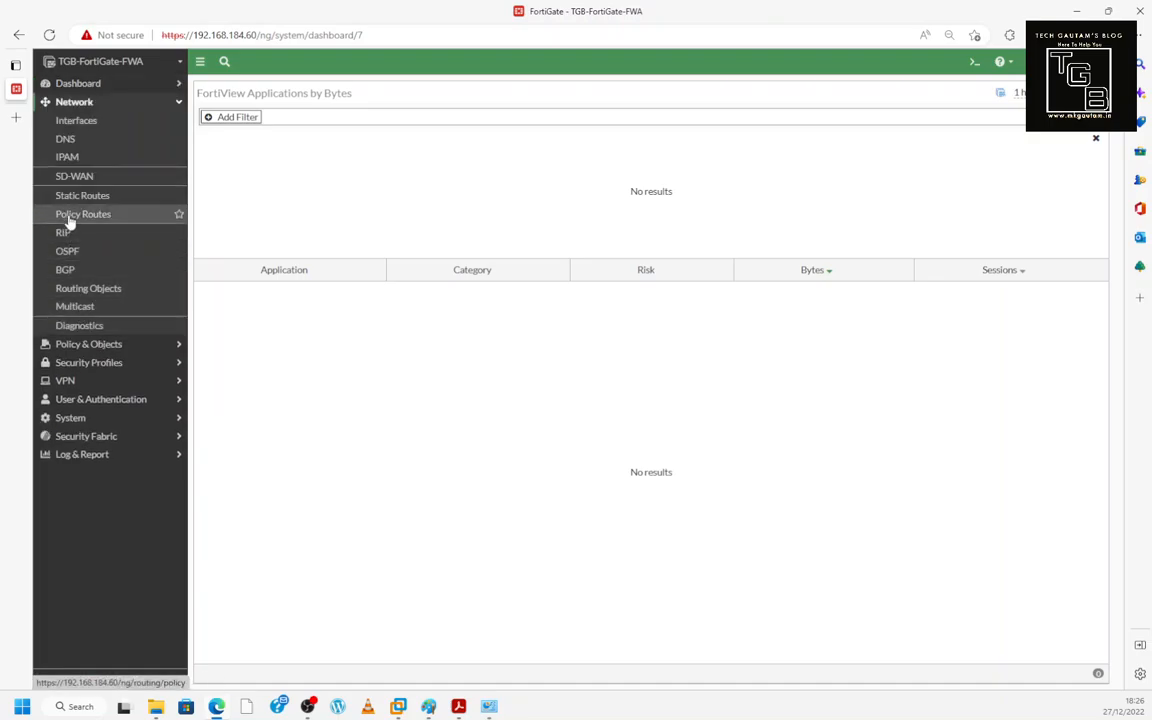
pyautogui.click(80, 121)
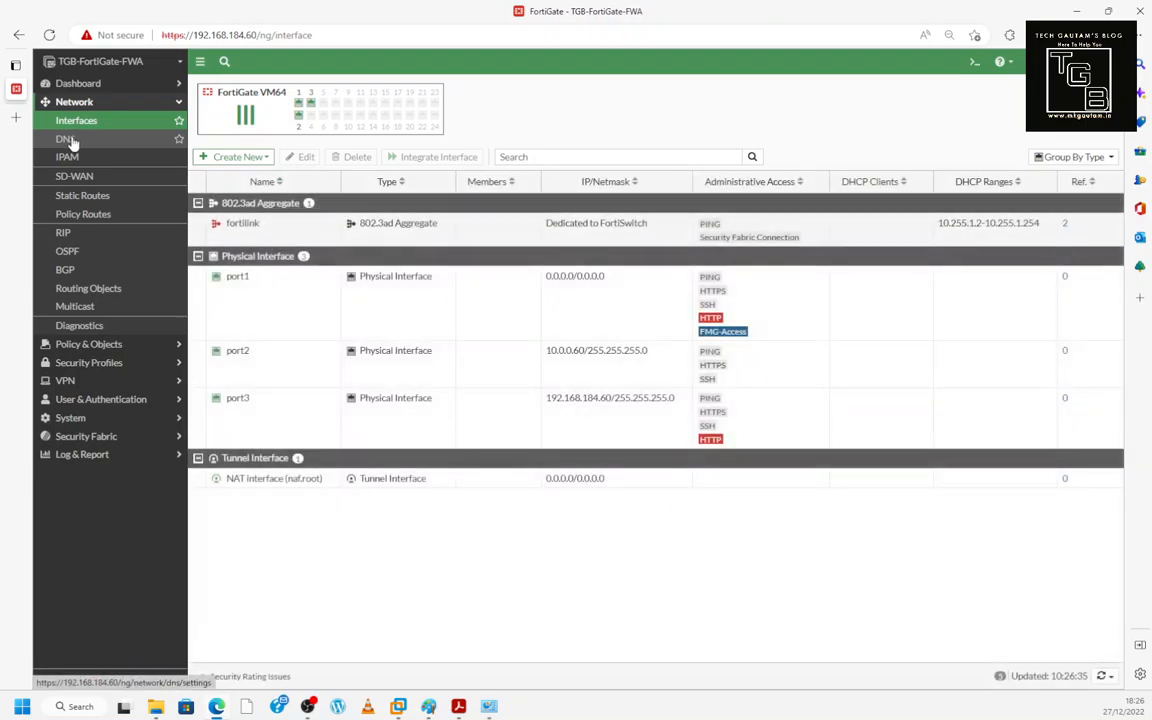
pyautogui.click(72, 141)
pyautogui.click(72, 176)
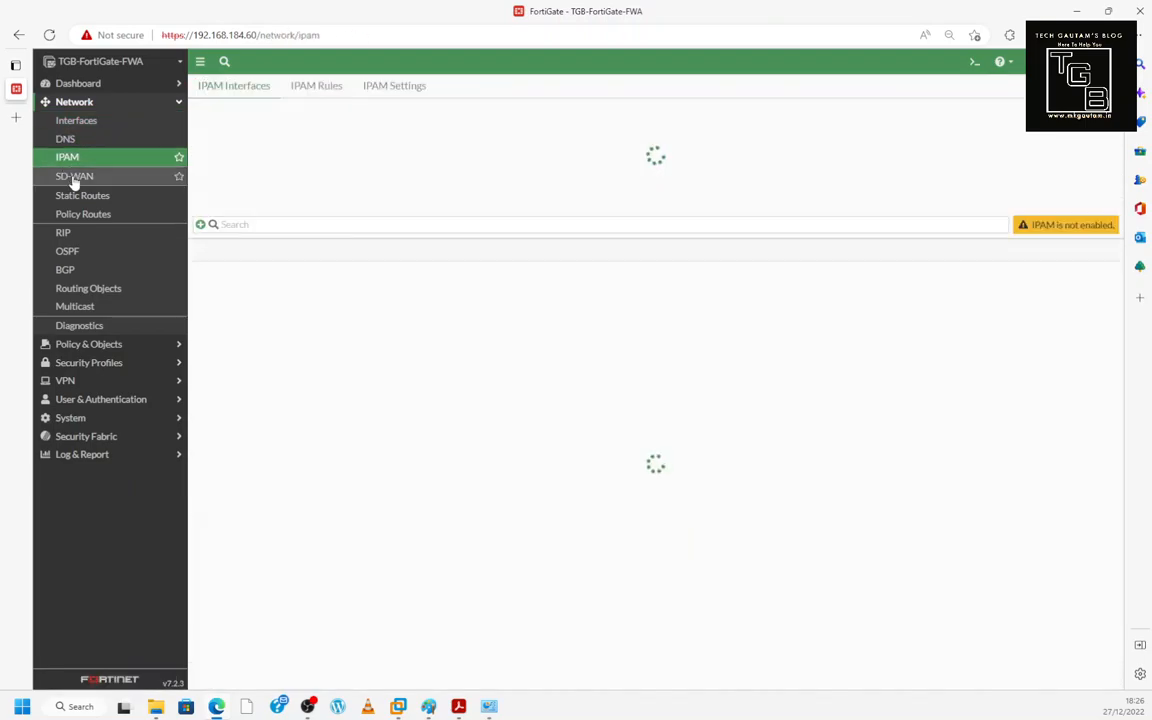
pyautogui.click(78, 196)
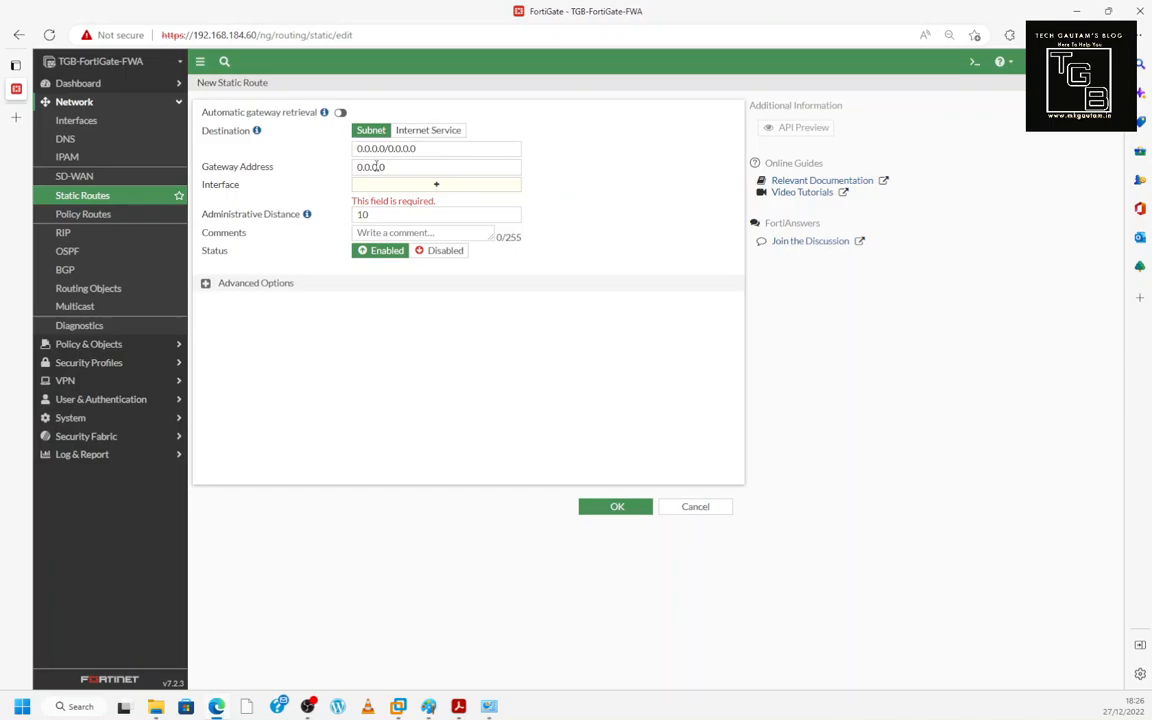
pyautogui.click(410, 172)
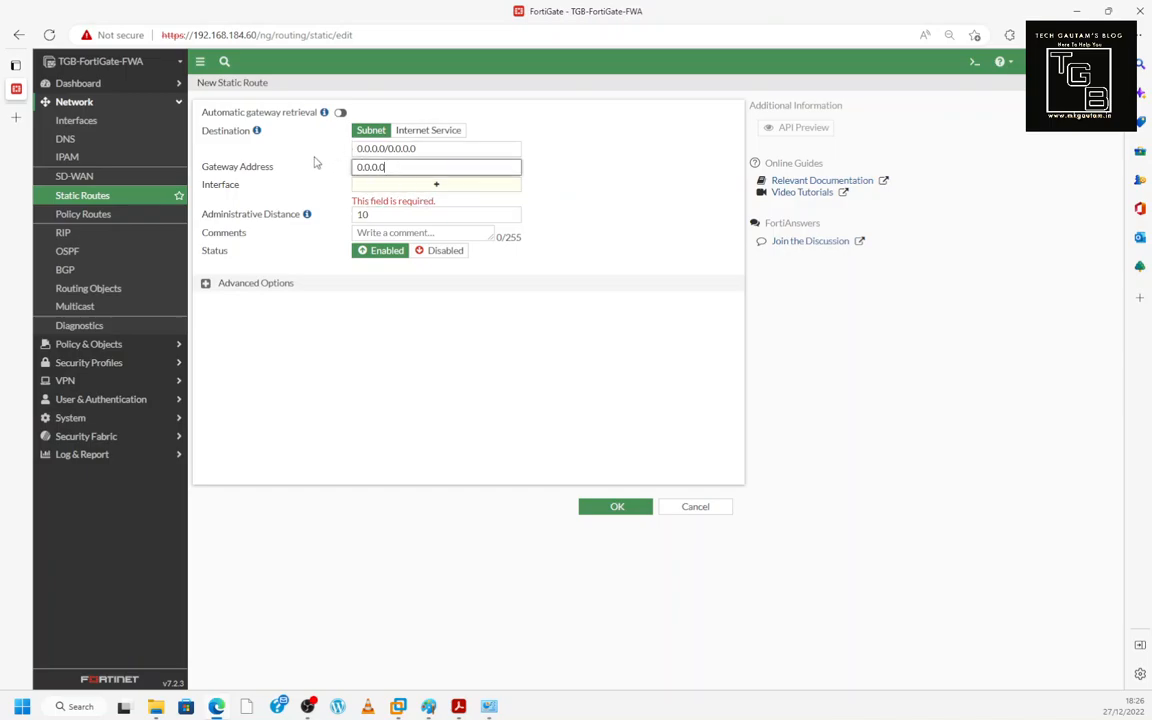
pyautogui.click(80, 124)
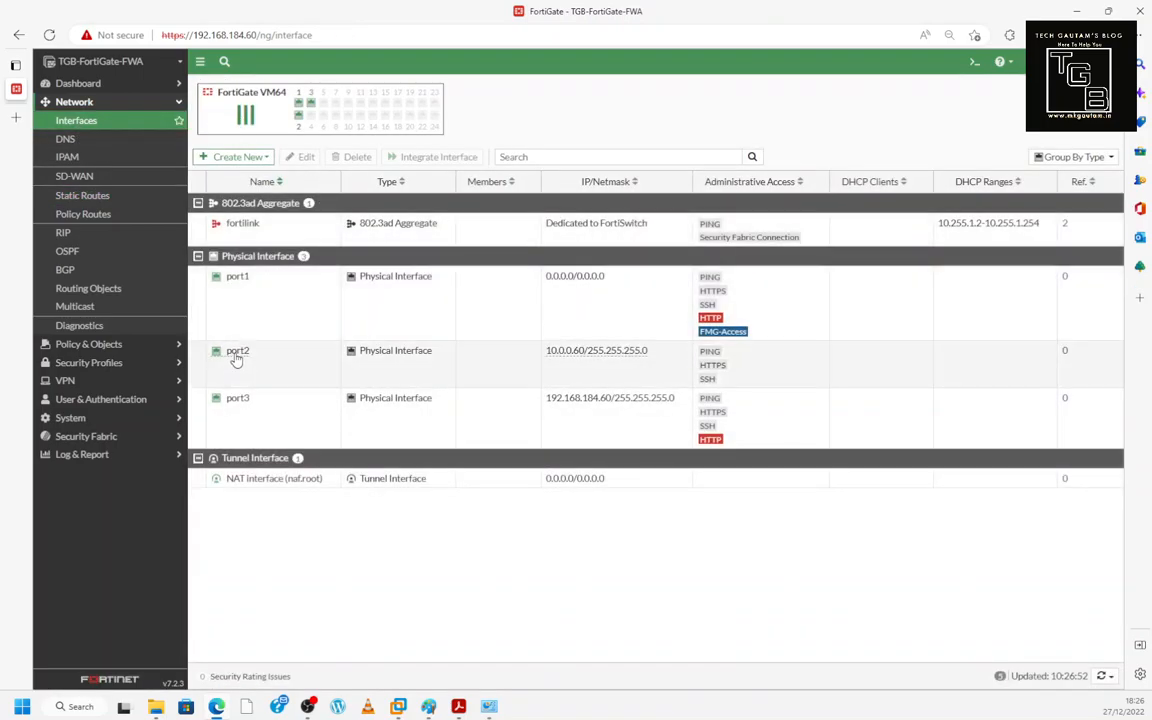
# - Give port2 the alias LAN and save it
pyautogui.moveTo(236, 359)
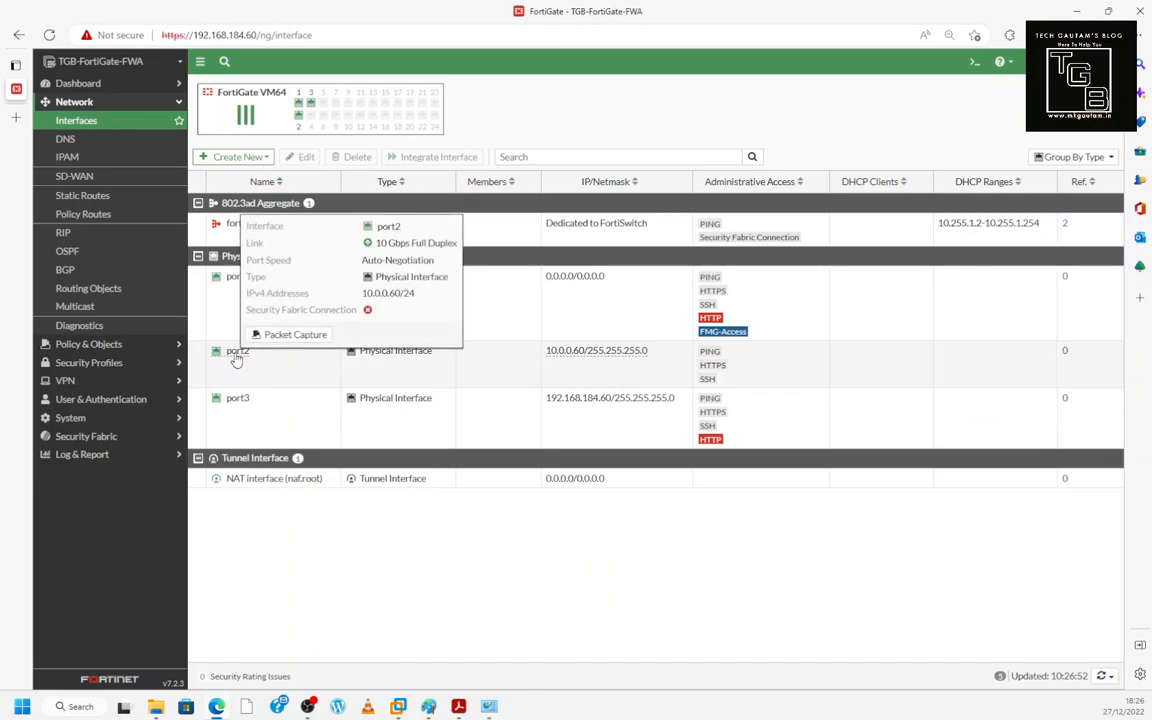
pyautogui.click(236, 359)
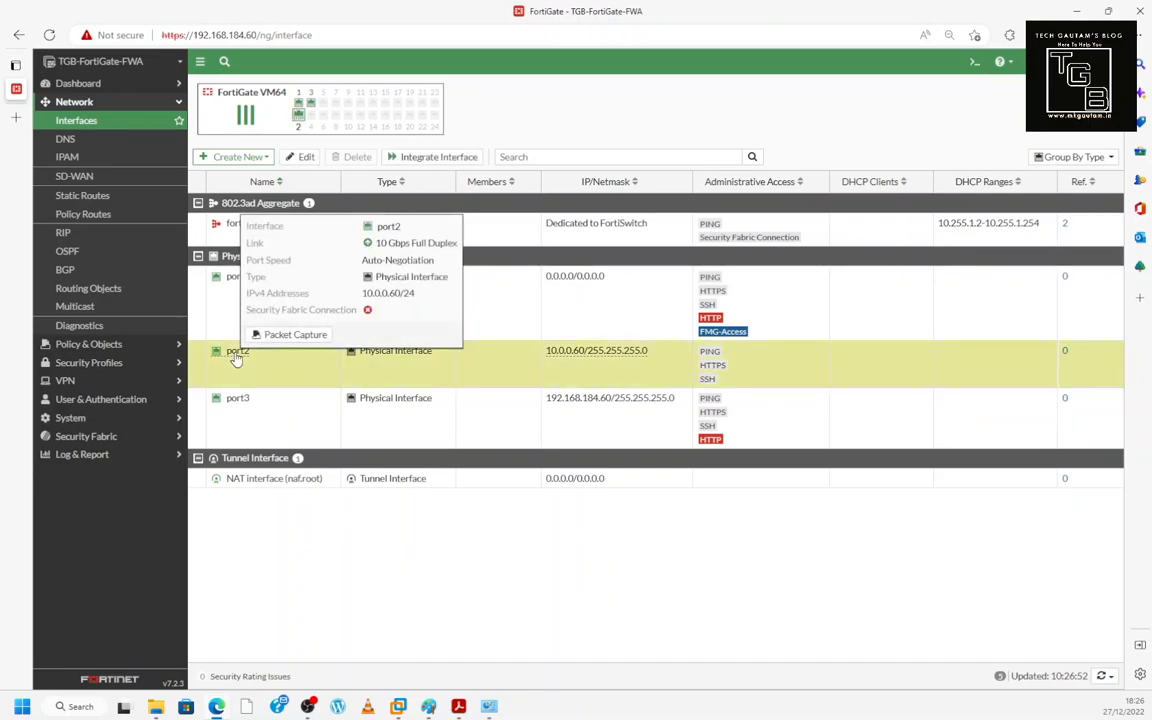
pyautogui.click(303, 159)
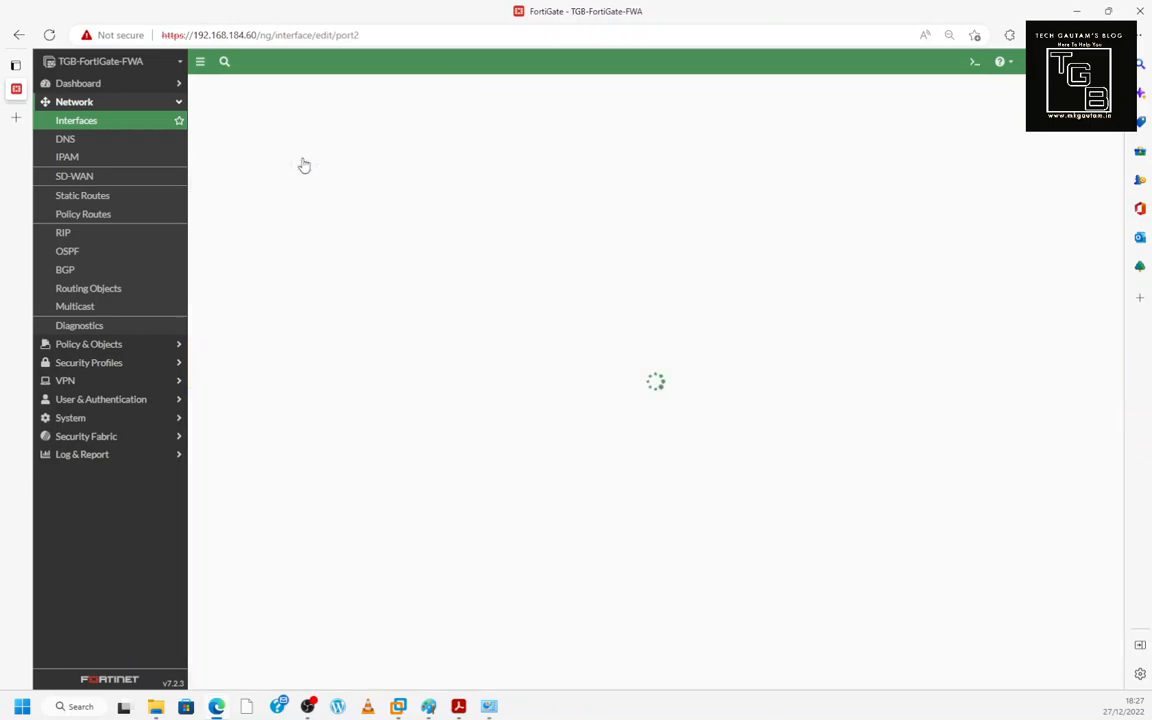
pyautogui.click(306, 132)
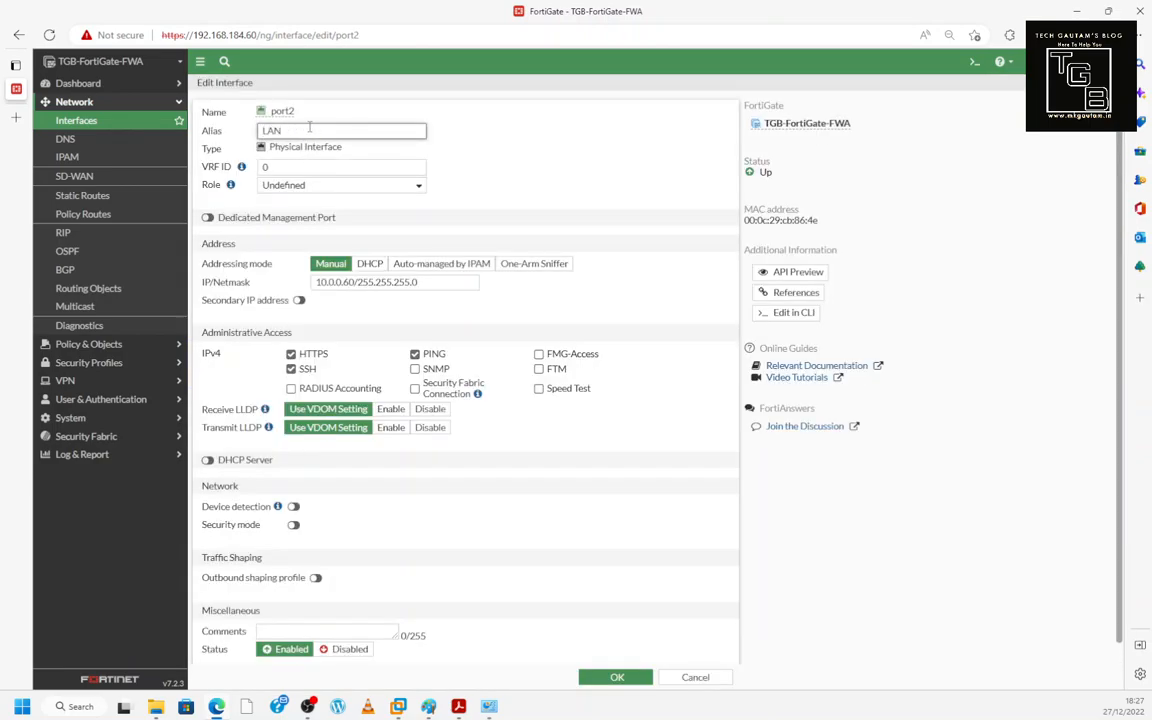
pyautogui.click(615, 677)
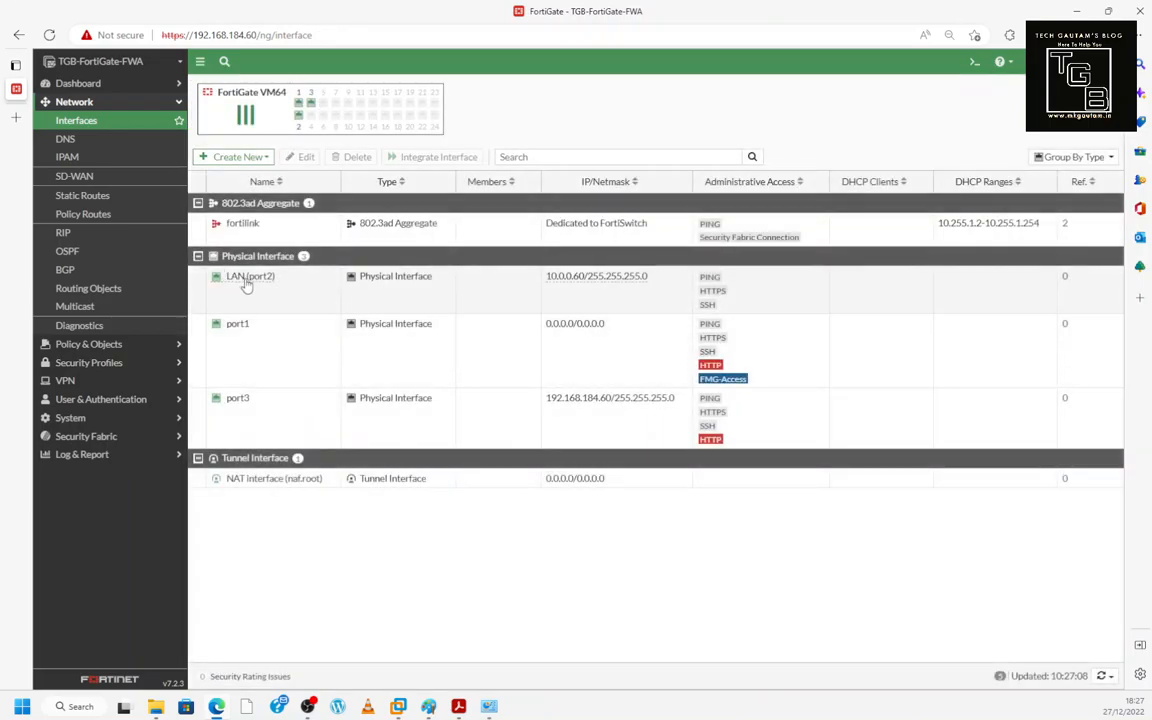
# - Look at the Create New interface options, then open Network > DNS
pyautogui.moveTo(240, 282)
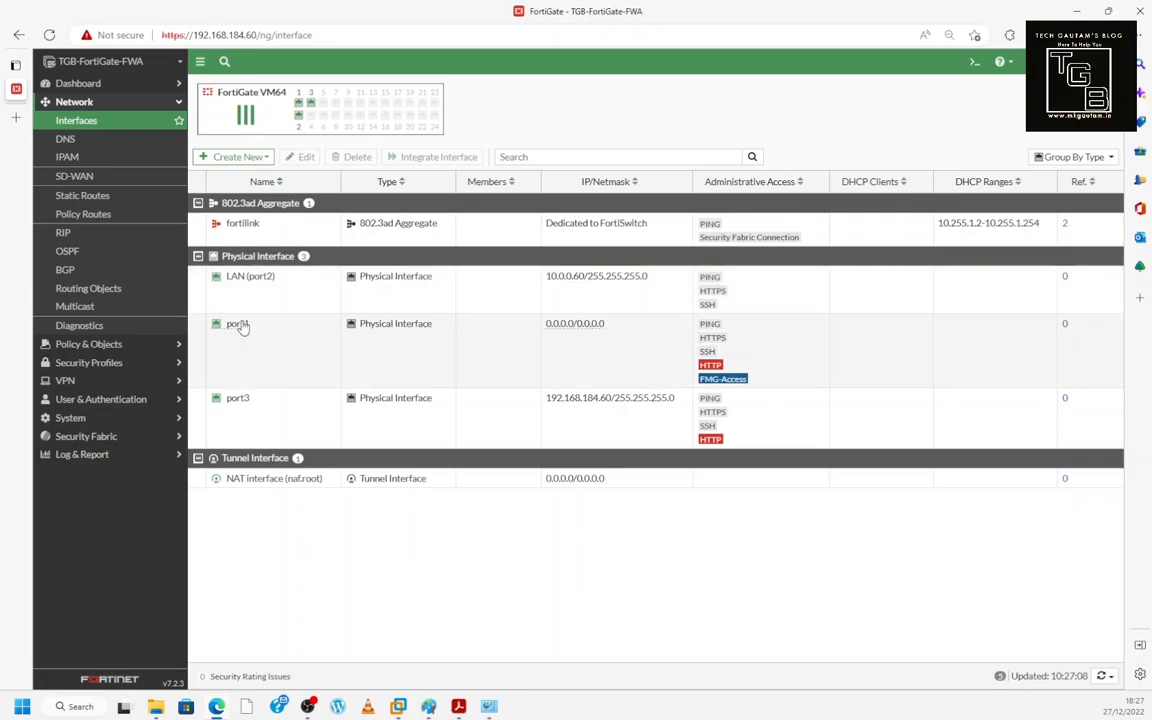
pyautogui.click(239, 159)
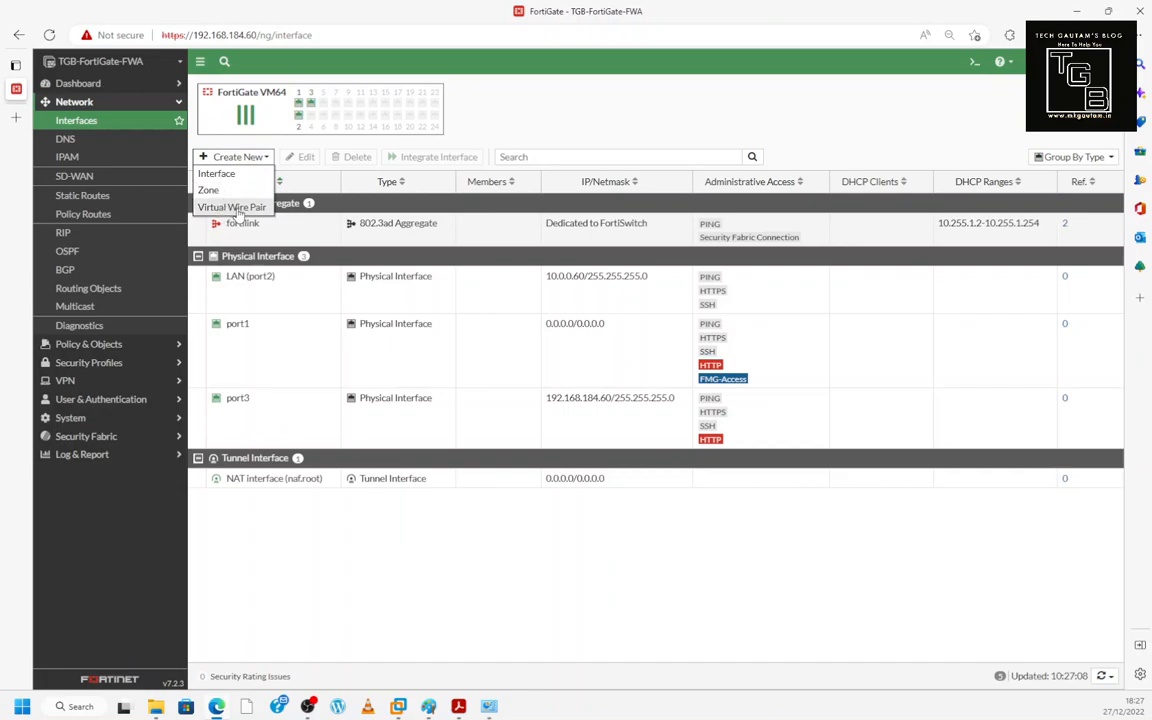
pyautogui.click(65, 140)
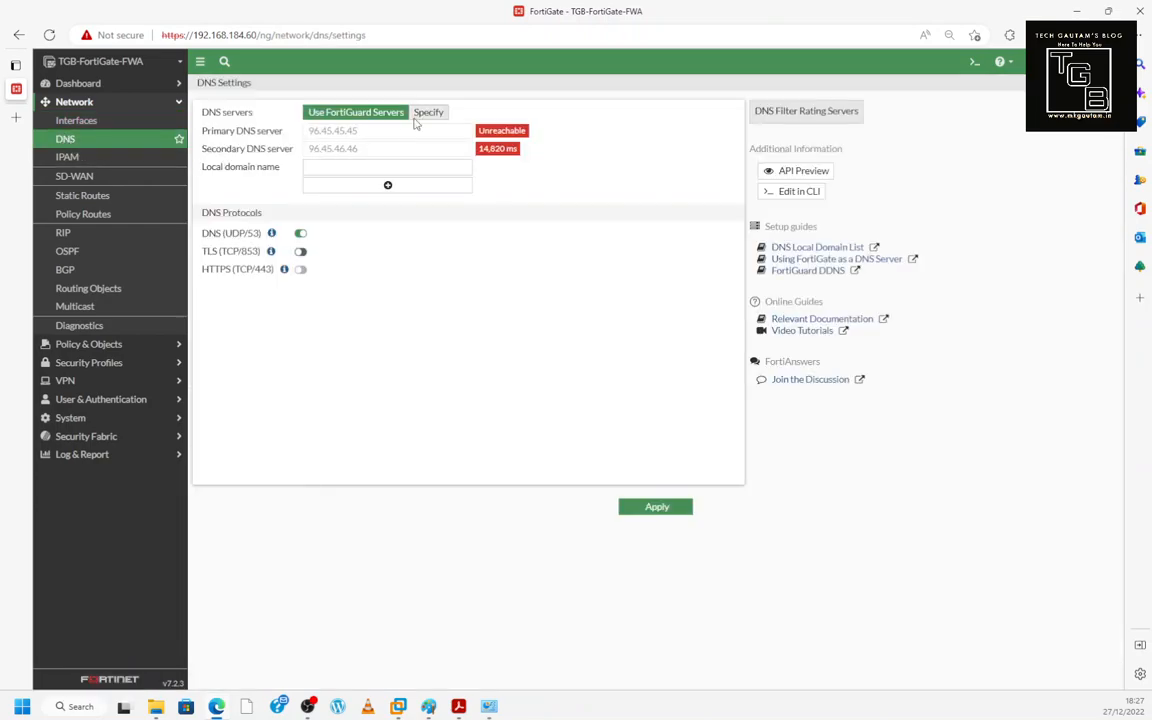
# - Toggle the DNS servers between Specify and Use FortiGuard Servers
pyautogui.click(424, 115)
pyautogui.click(368, 114)
pyautogui.click(423, 115)
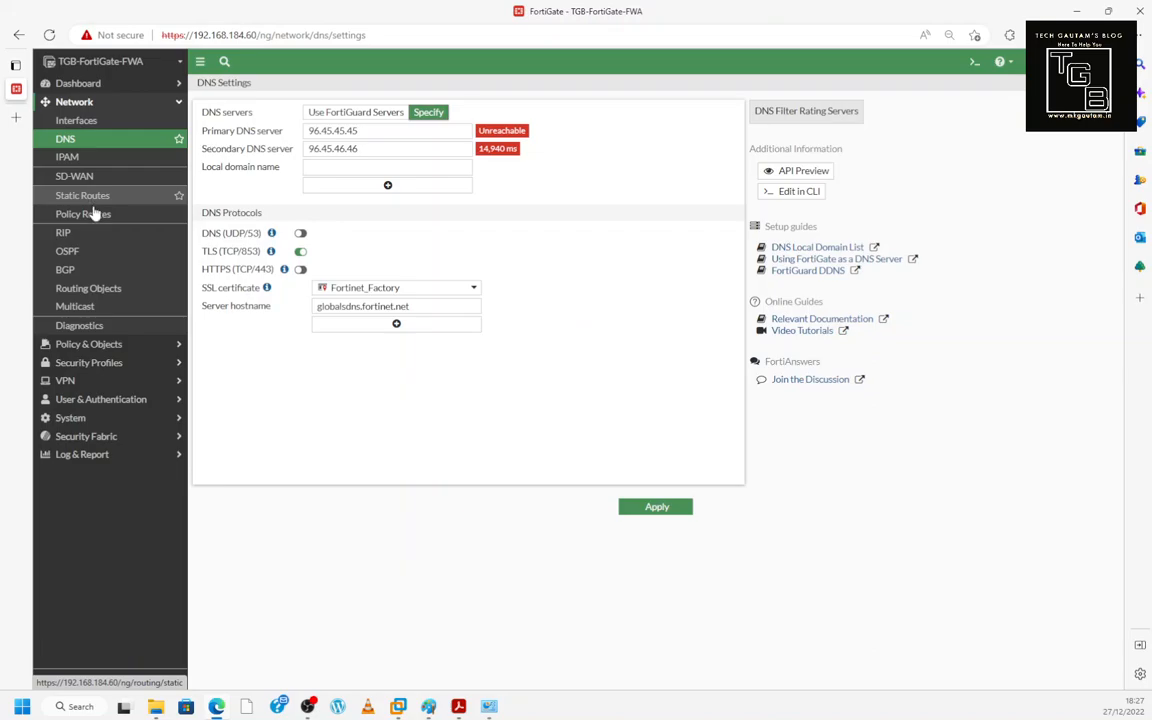
# - View the OSPF and BGP routing pages, then expand Policy & Objects
pyautogui.click(90, 255)
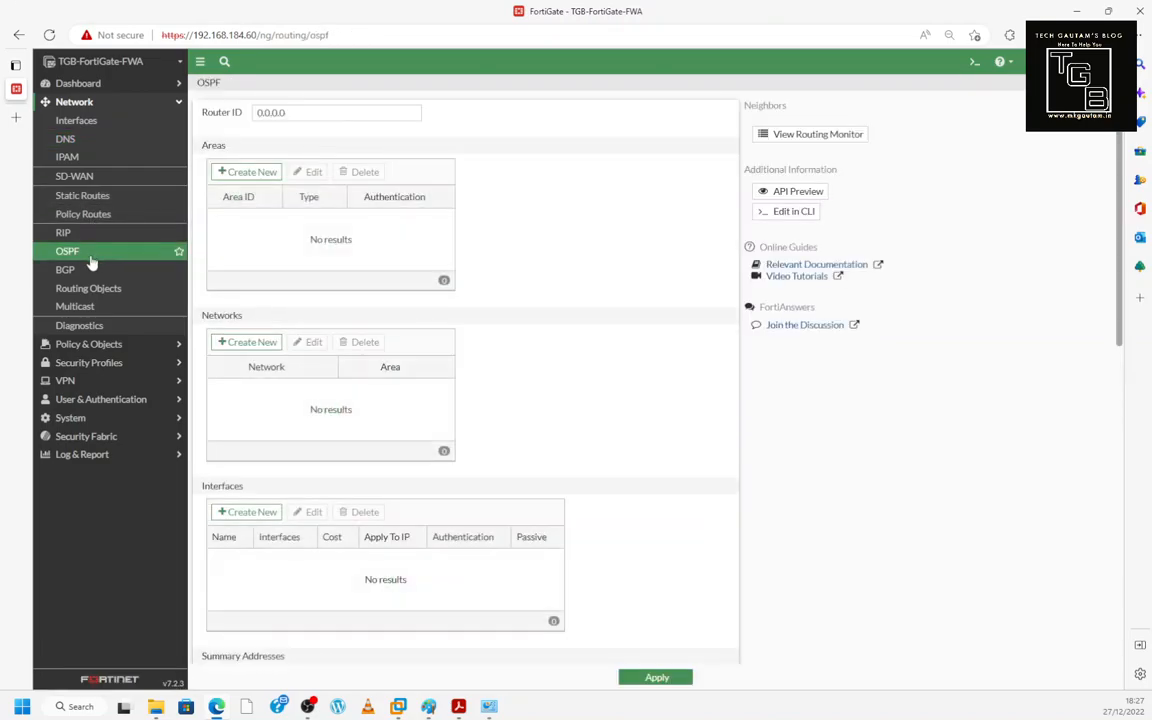
pyautogui.click(85, 270)
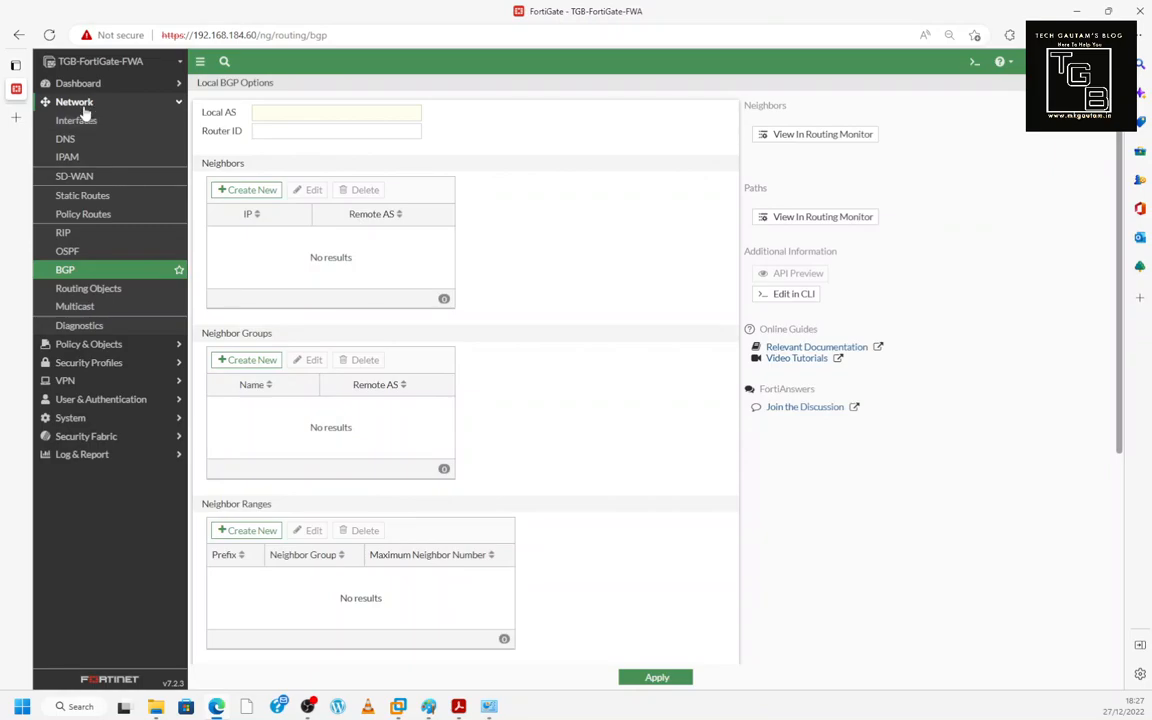
pyautogui.click(113, 345)
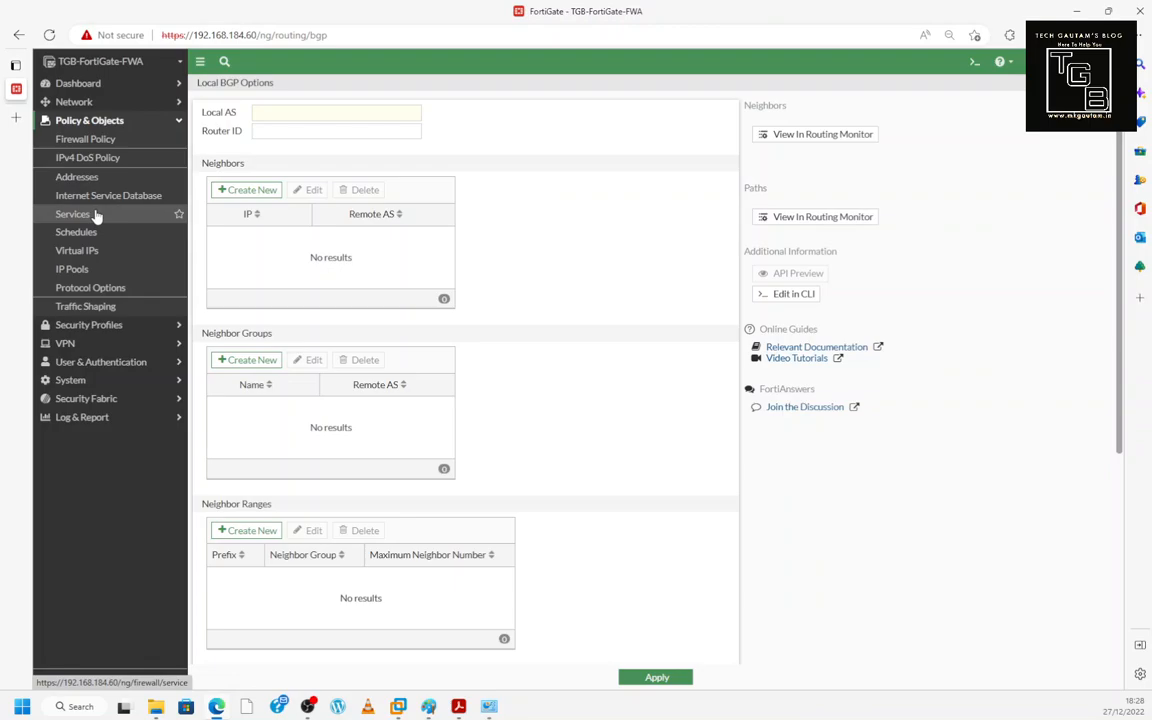
# - Start a new firewall policy with incoming LAN (port2) and outgoing port1
pyautogui.click(86, 141)
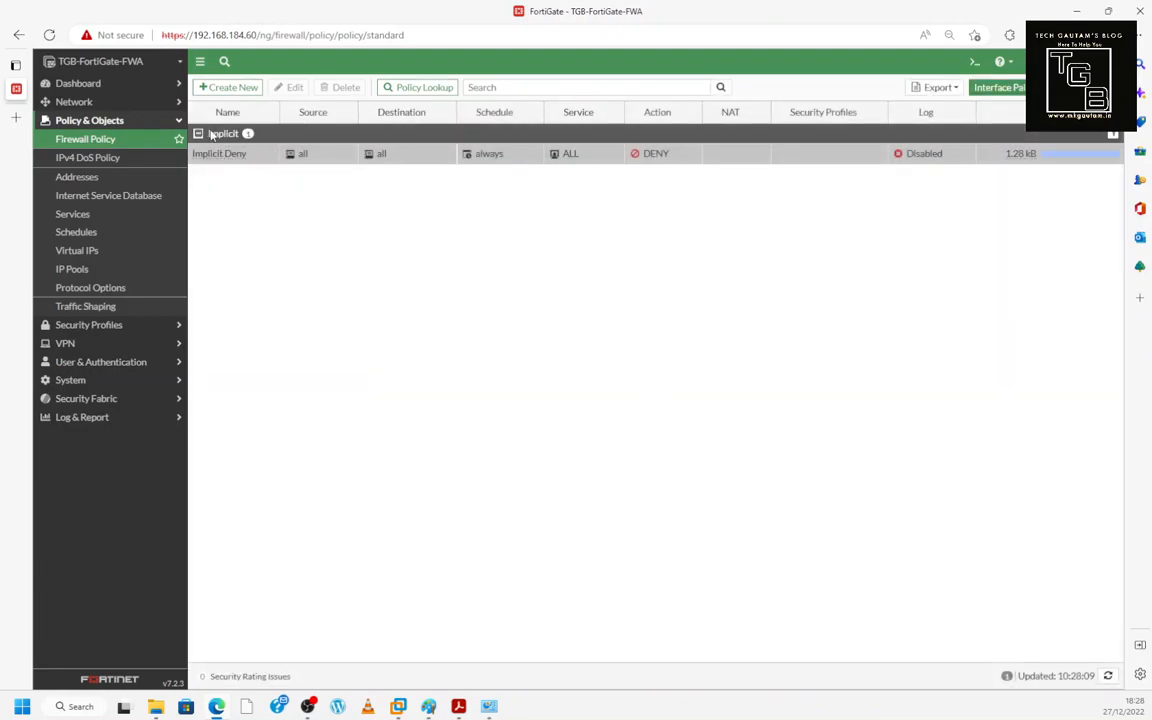
pyautogui.click(234, 87)
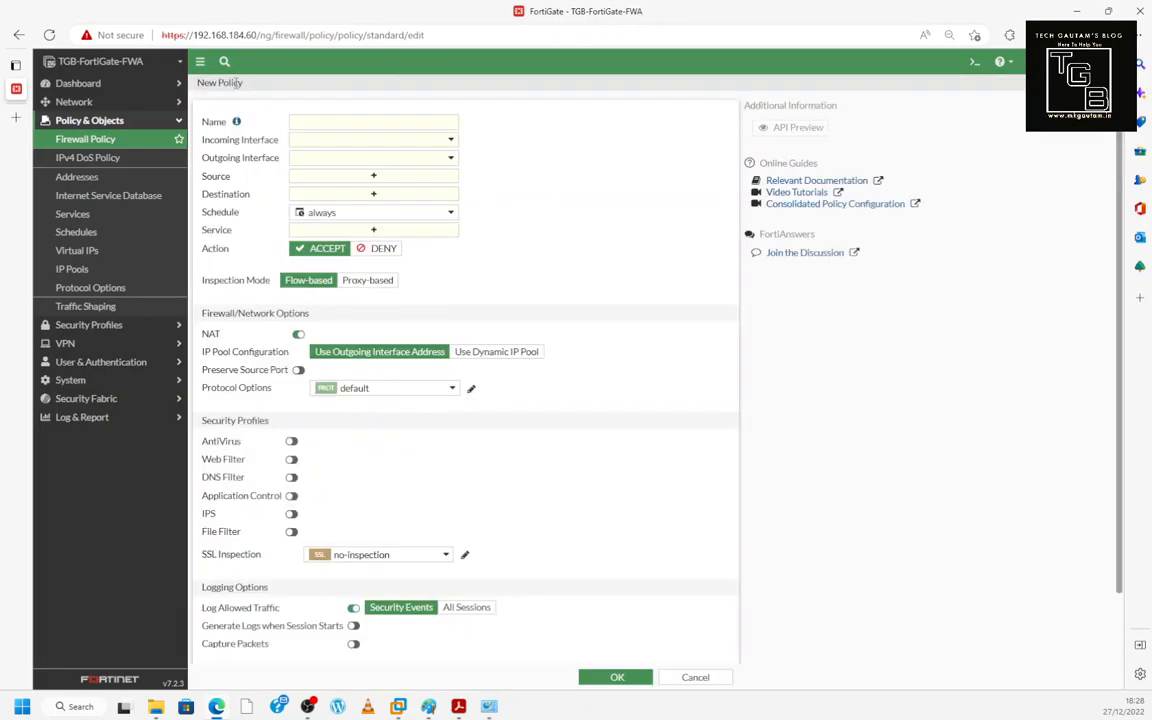
pyautogui.click(306, 121)
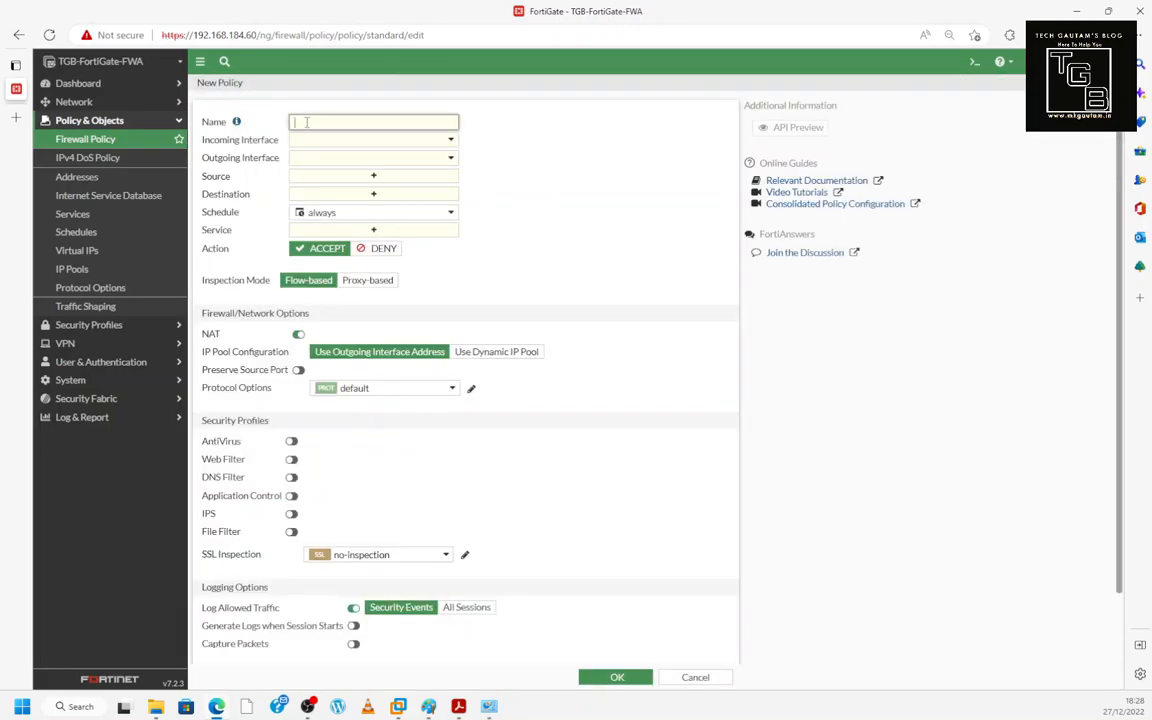
pyautogui.click(317, 142)
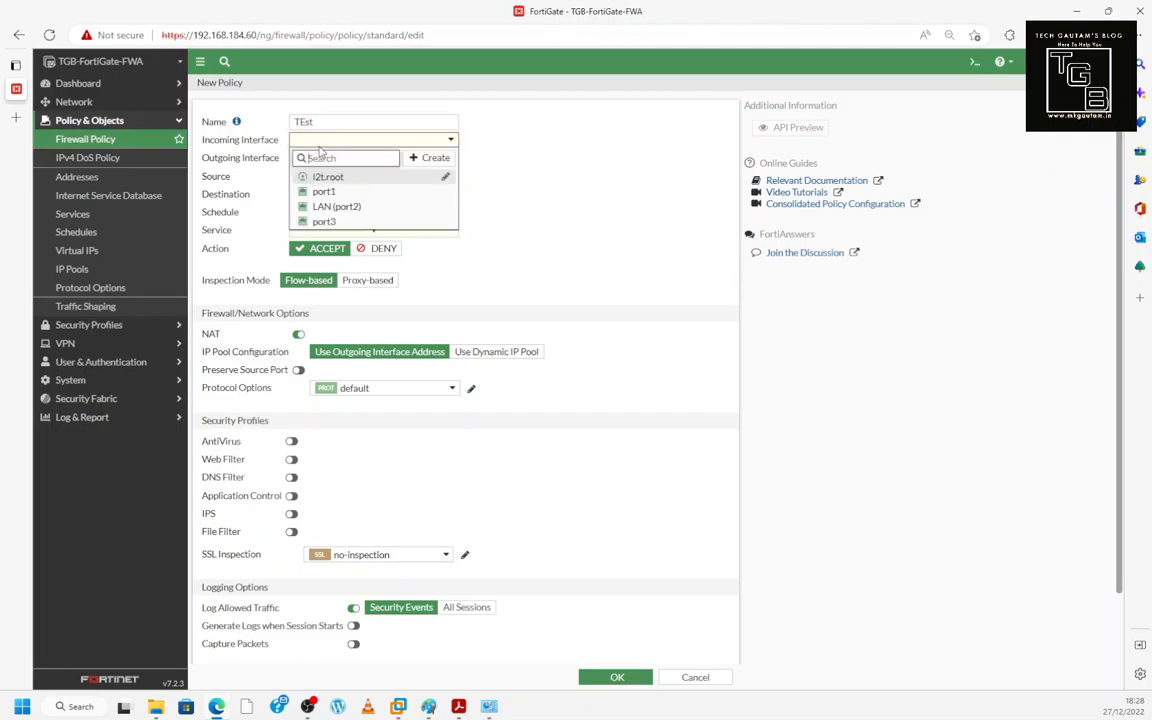
pyautogui.click(330, 207)
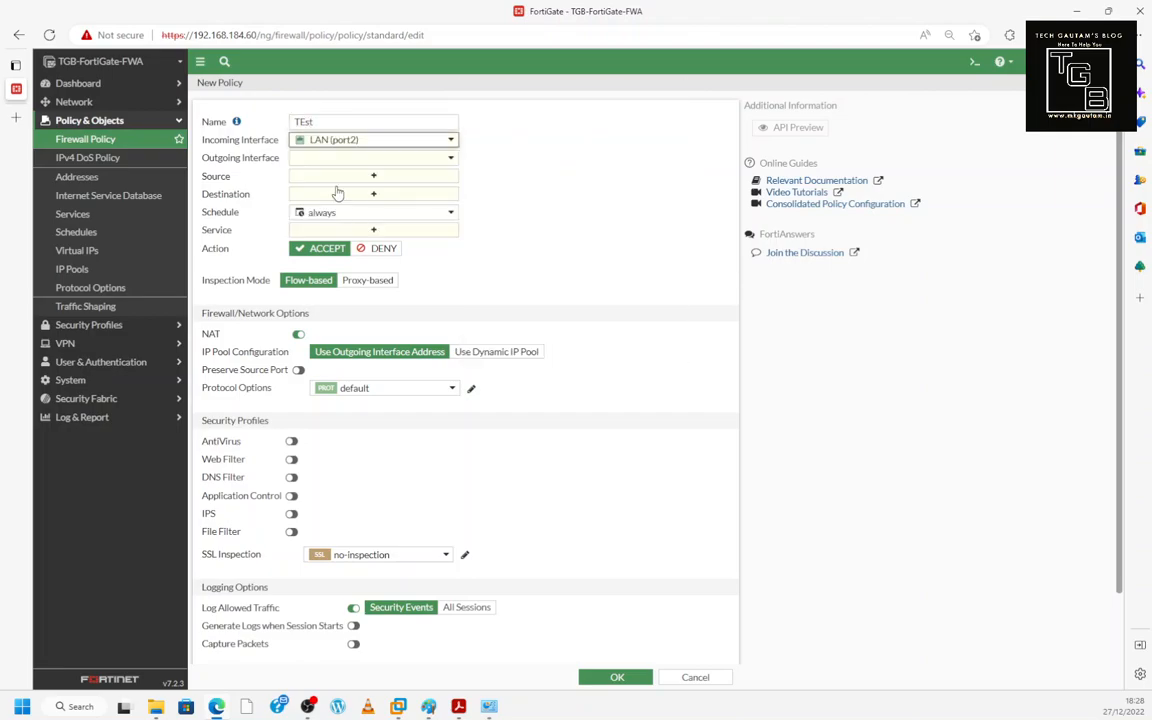
pyautogui.click(332, 160)
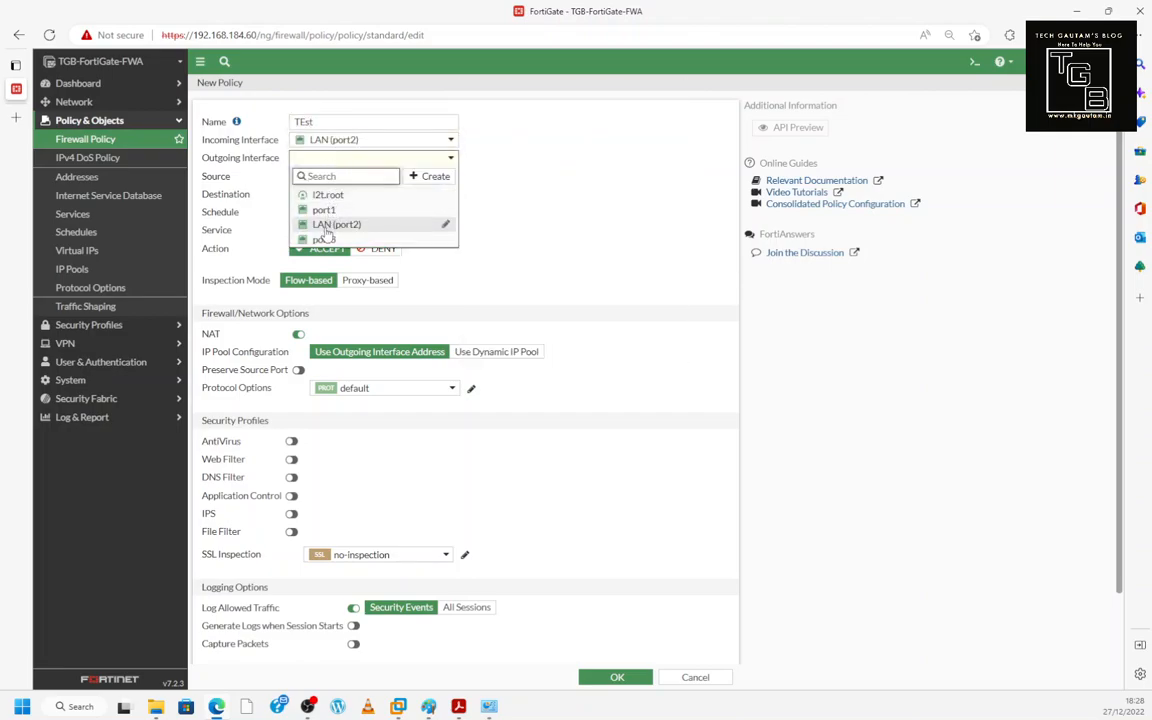
pyautogui.click(326, 210)
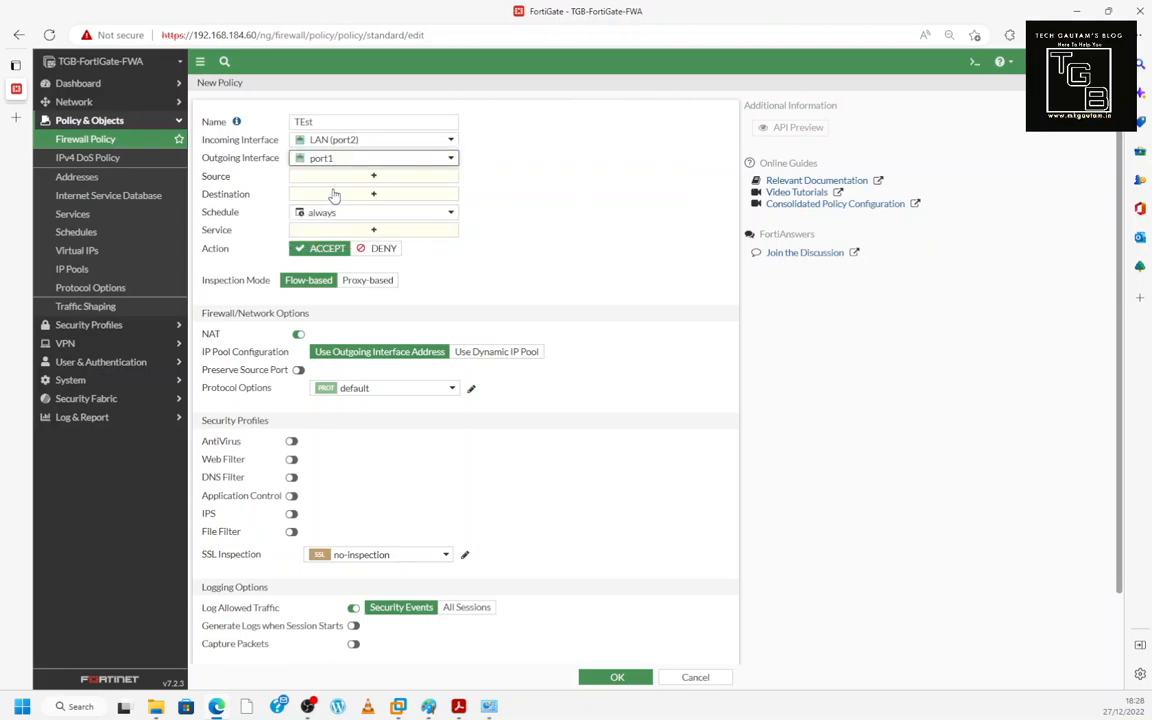
# - Set the policy's source and destination to all and the service to ALL
pyautogui.click(343, 180)
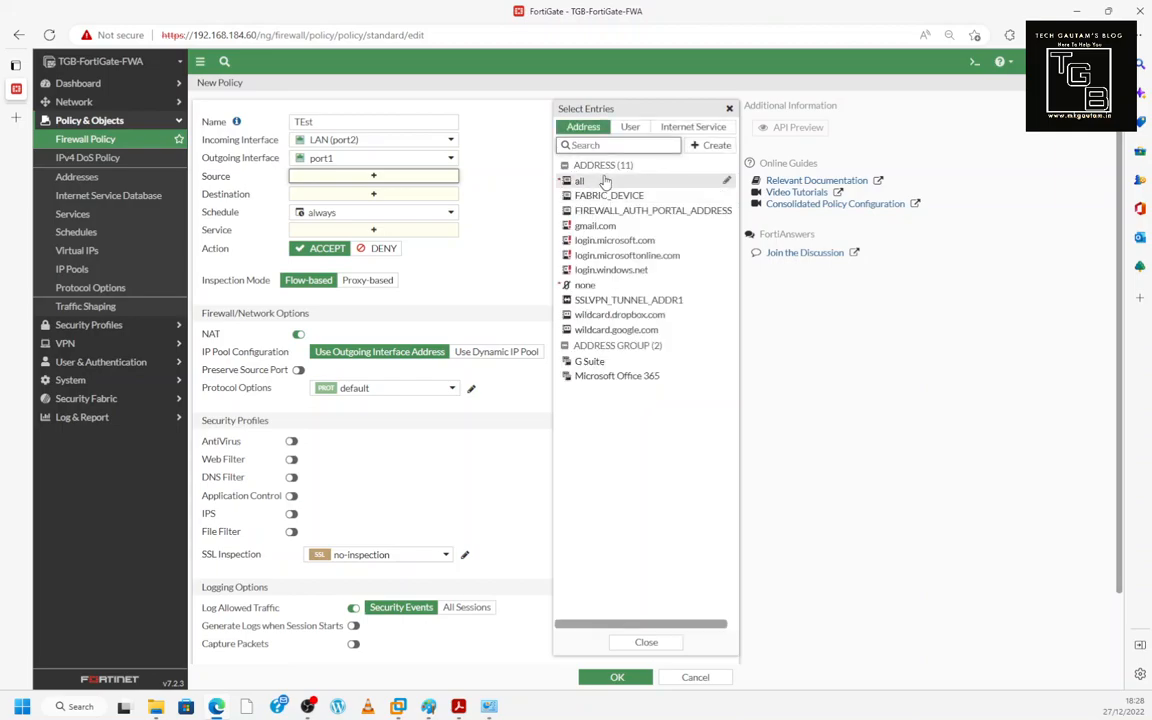
pyautogui.click(592, 182)
pyautogui.click(379, 212)
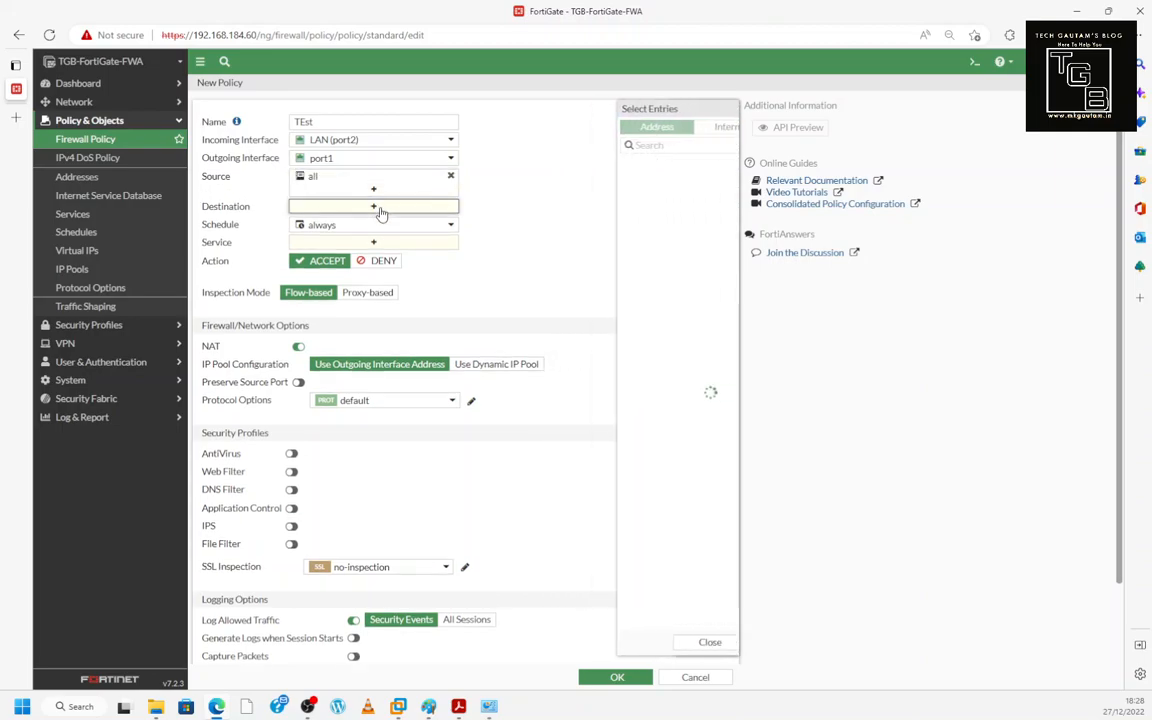
pyautogui.click(590, 181)
pyautogui.click(375, 257)
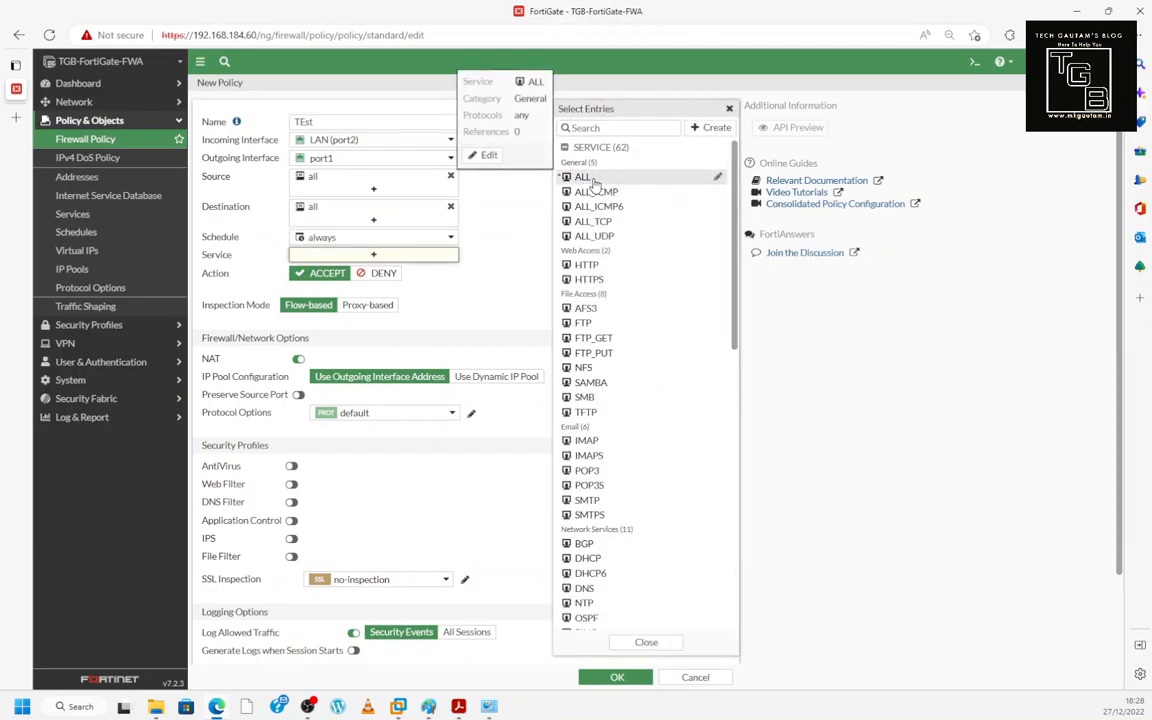
pyautogui.click(592, 180)
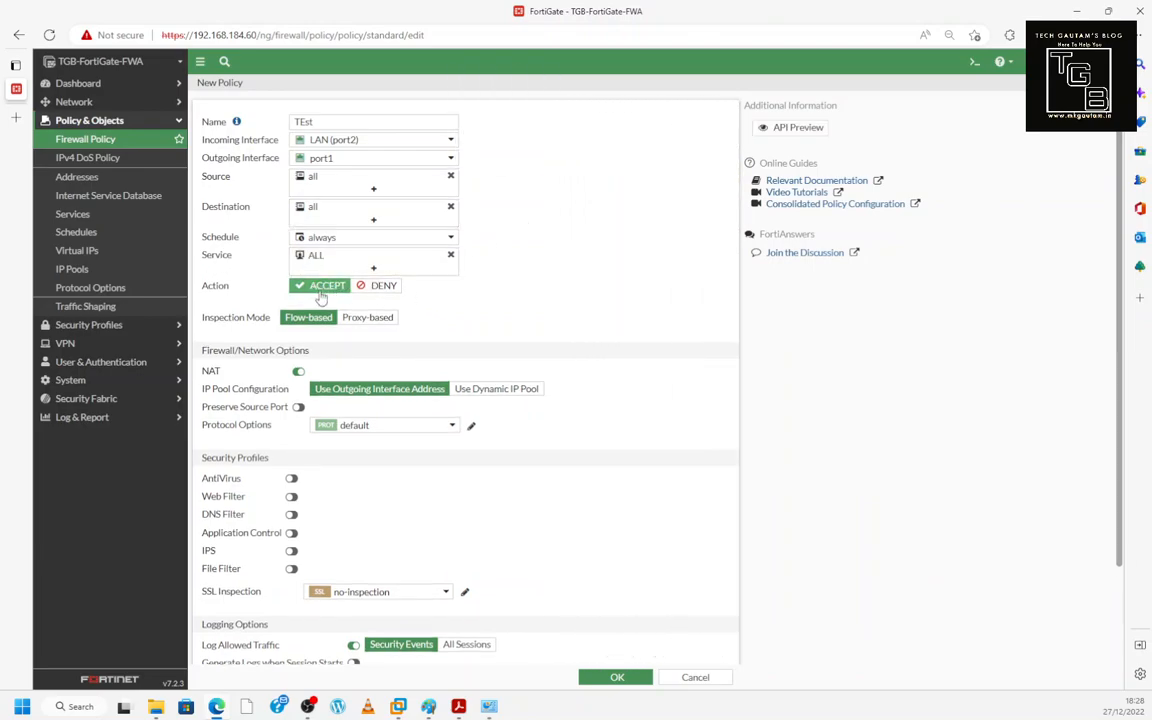
pyautogui.scroll(-1, 320, 297)
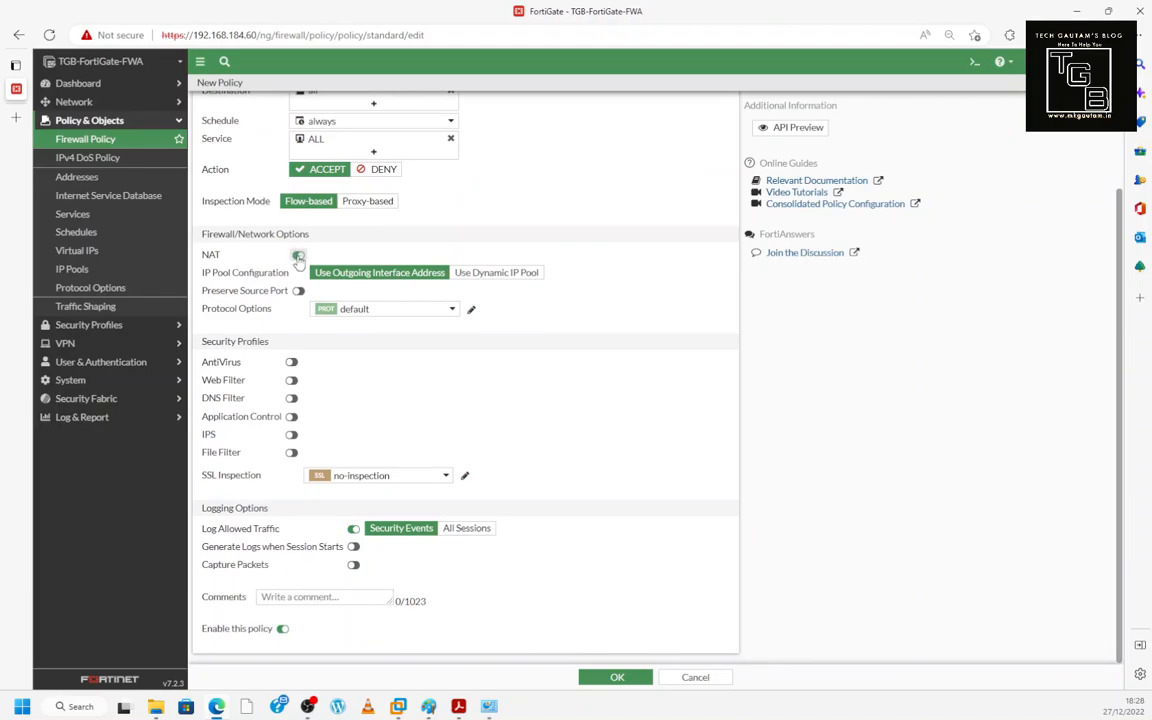
# - Leave AntiVirus, Web Filter and DNS Filter off, log all sessions, and save the policy
pyautogui.click(291, 362)
pyautogui.click(291, 380)
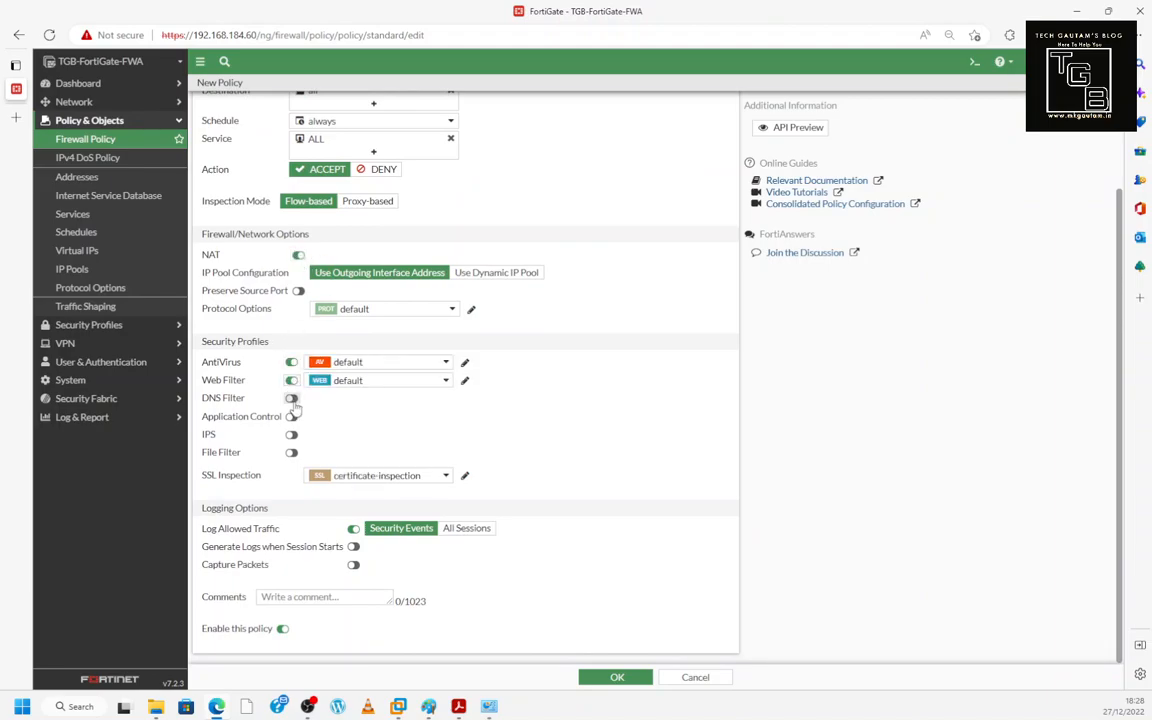
pyautogui.click(291, 398)
pyautogui.click(291, 380)
pyautogui.click(291, 362)
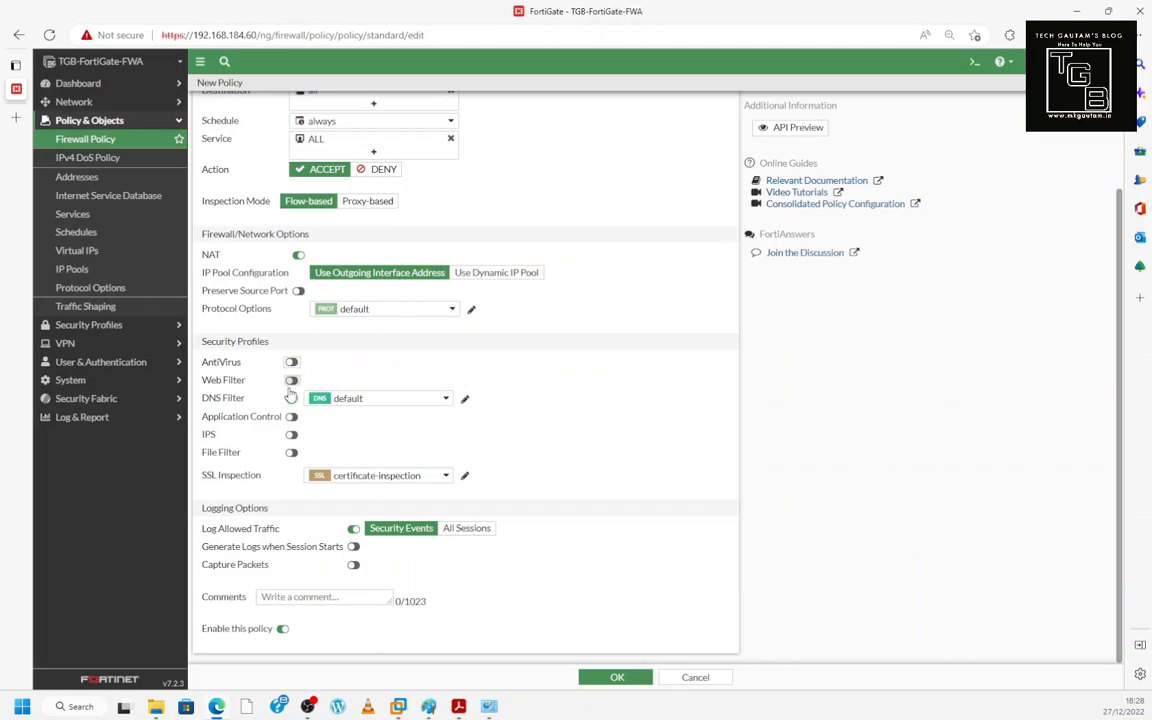
pyautogui.click(291, 398)
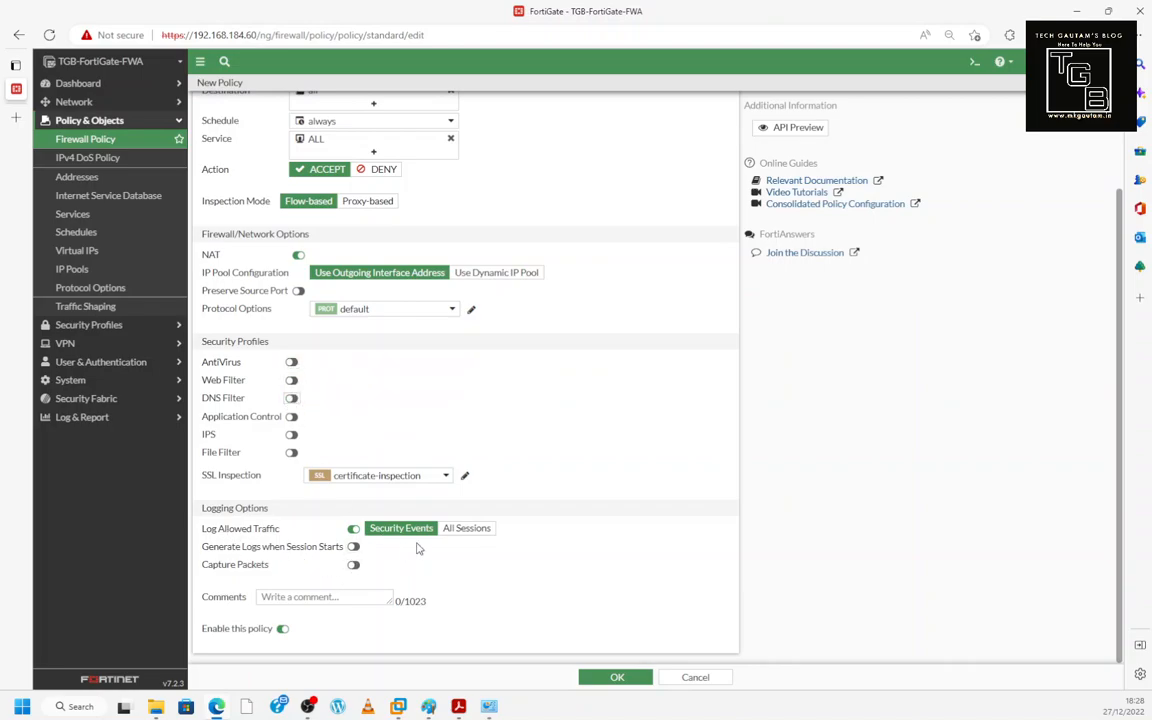
pyautogui.click(466, 529)
pyautogui.click(612, 677)
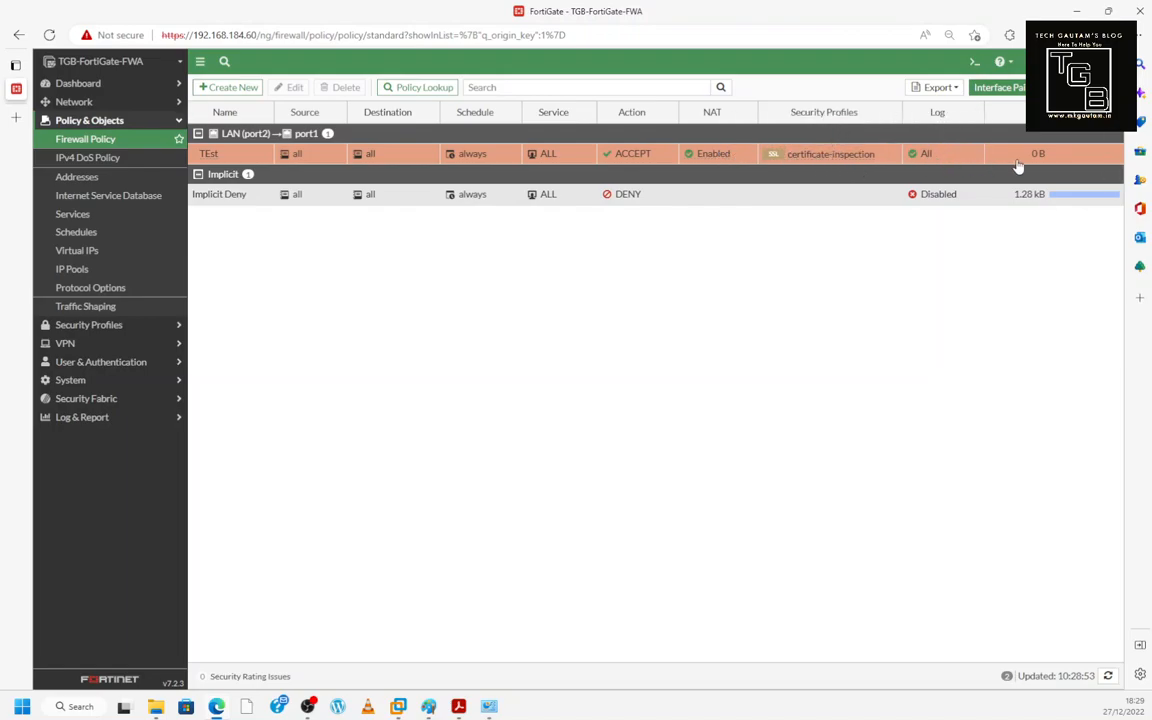
# - Add Comments, Active Sessions and Destination Address columns to the policy table
pyautogui.click(1113, 133)
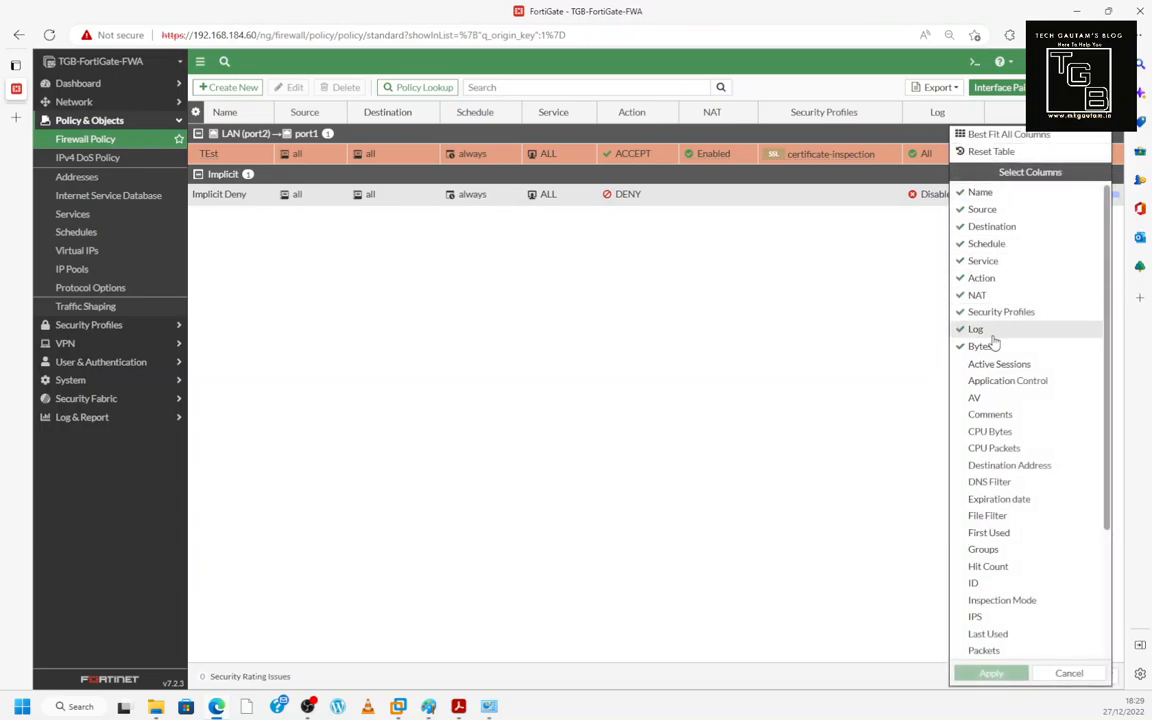
pyautogui.click(990, 415)
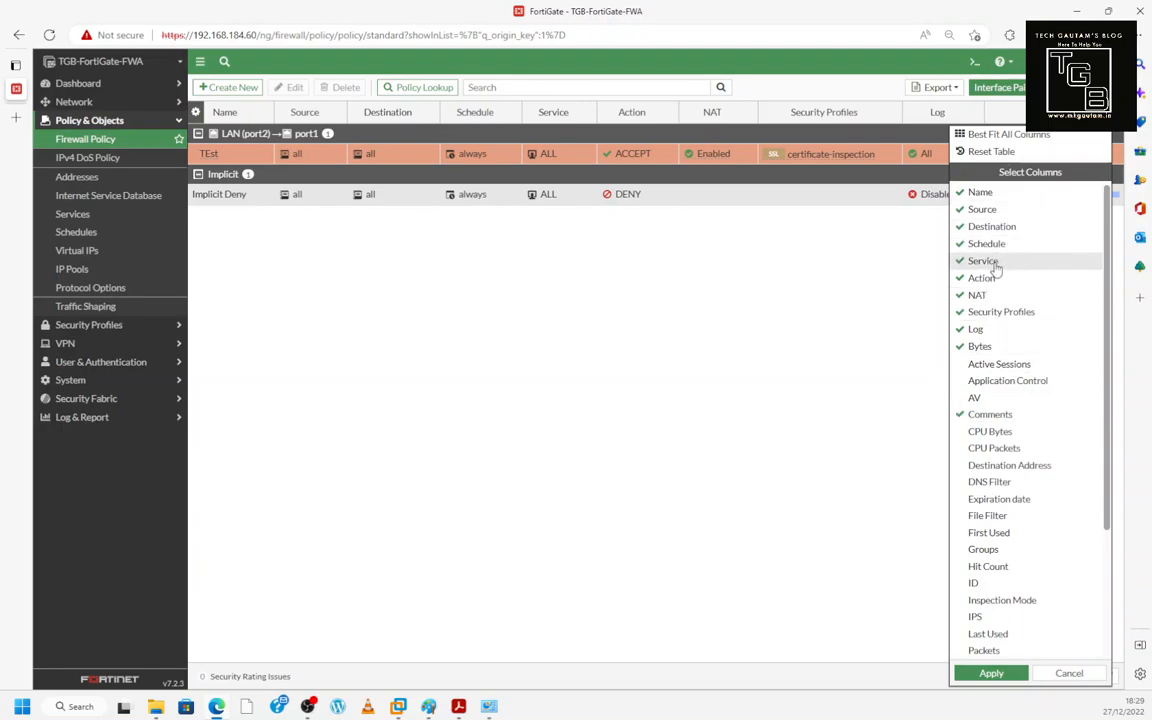
pyautogui.click(1000, 366)
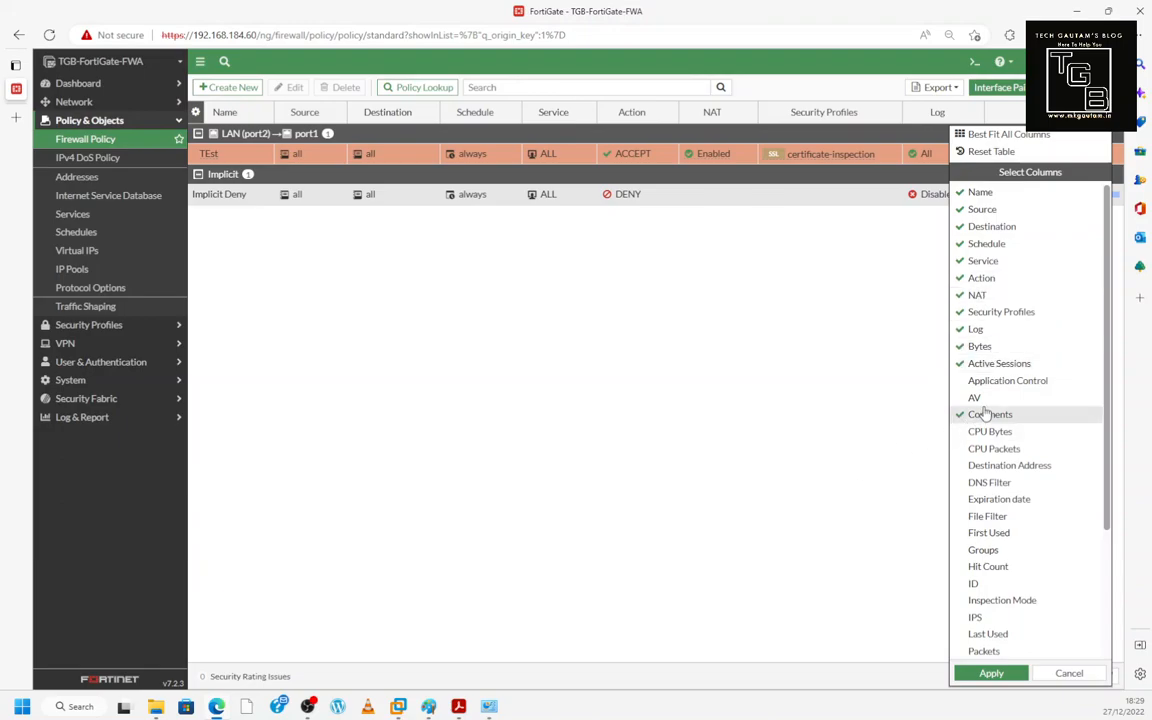
pyautogui.click(1001, 468)
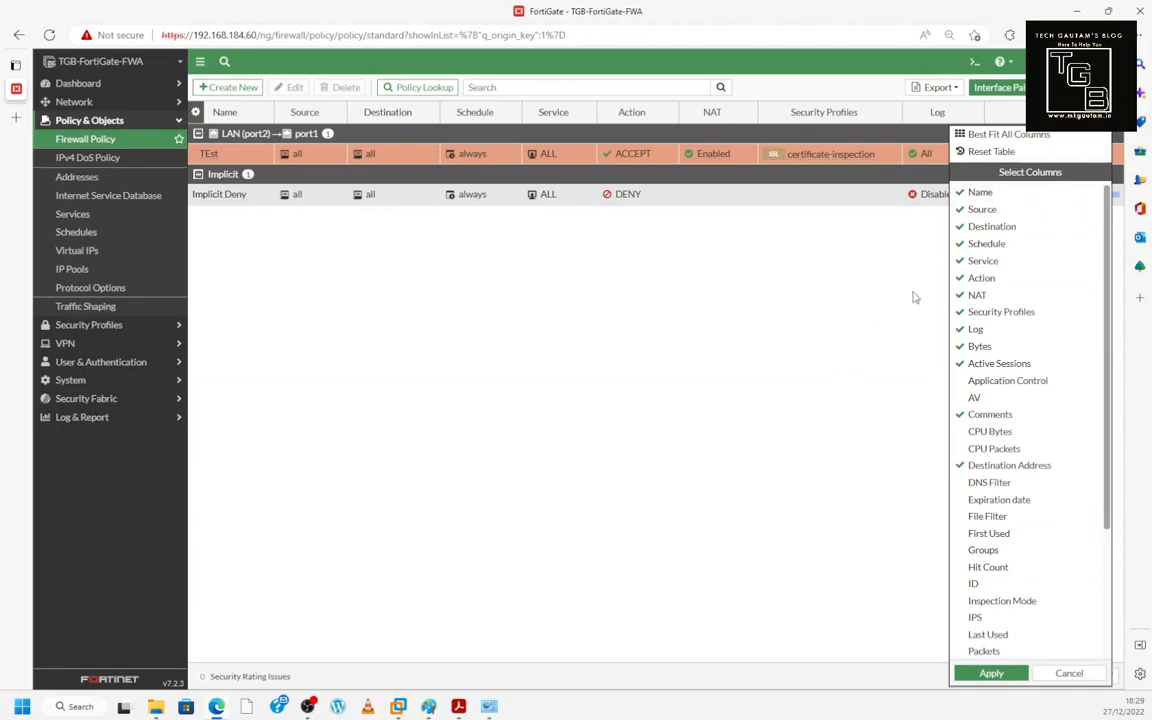
pyautogui.click(991, 673)
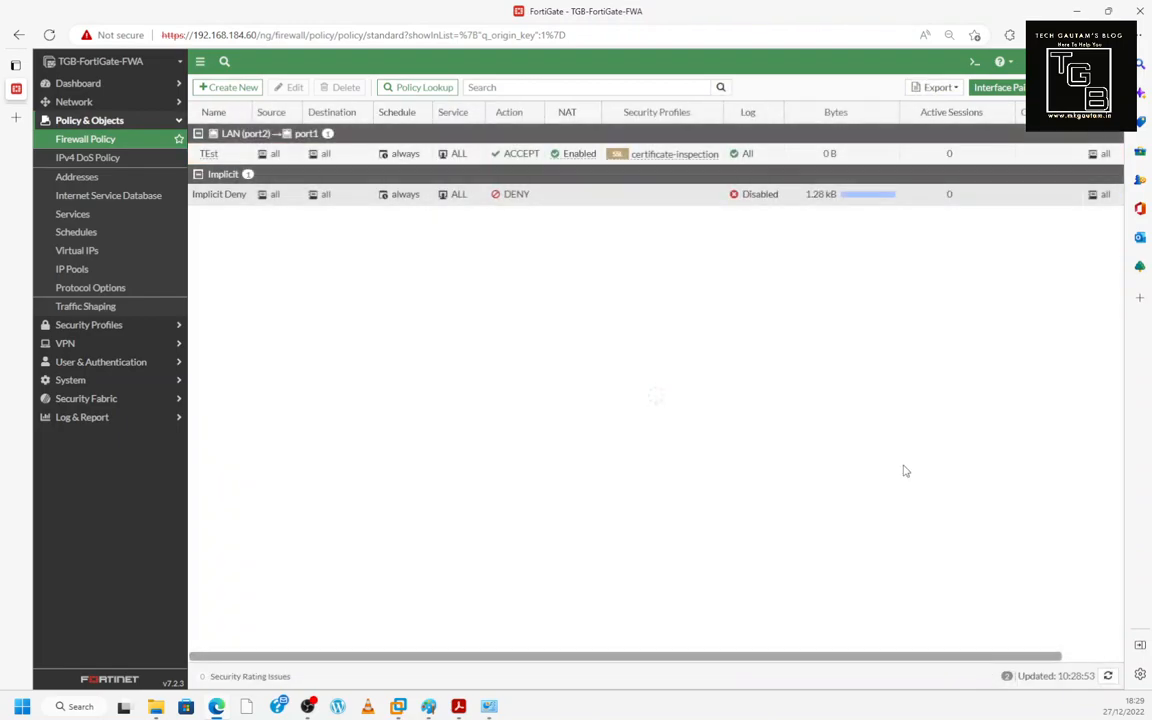
# - Adjust the policy table's columns, then go to the firewall Addresses list
pyautogui.moveTo(815, 664); pyautogui.dragTo(902, 672)
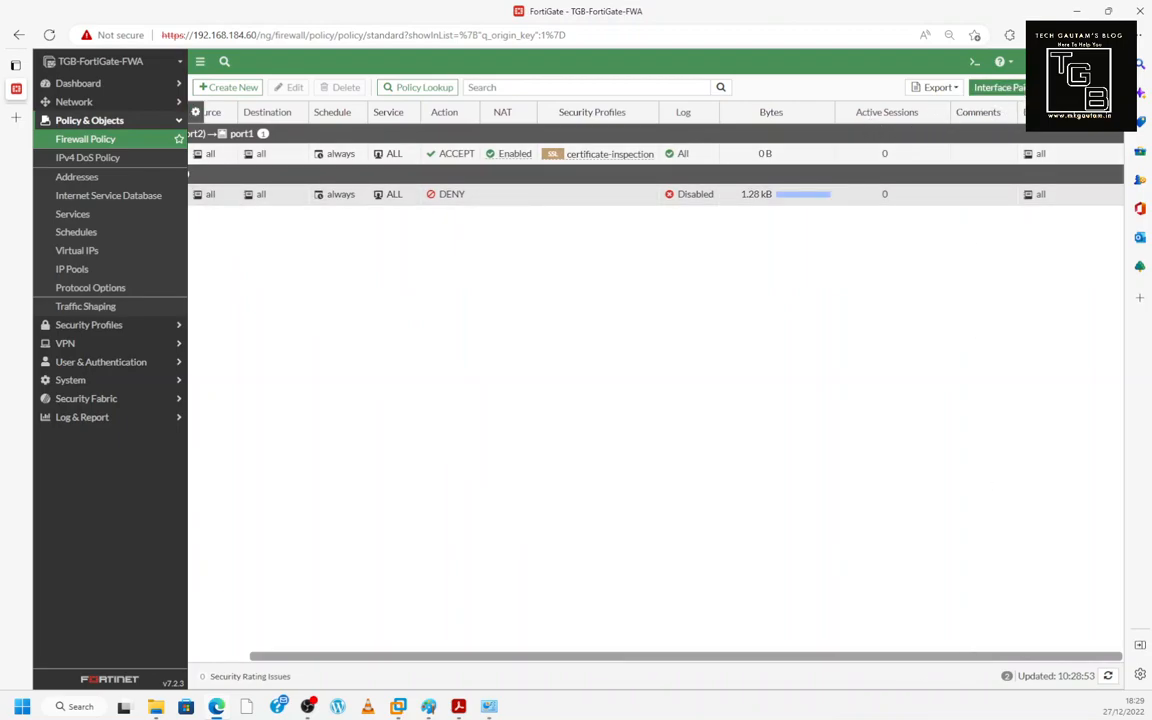
pyautogui.rightClick(884, 112)
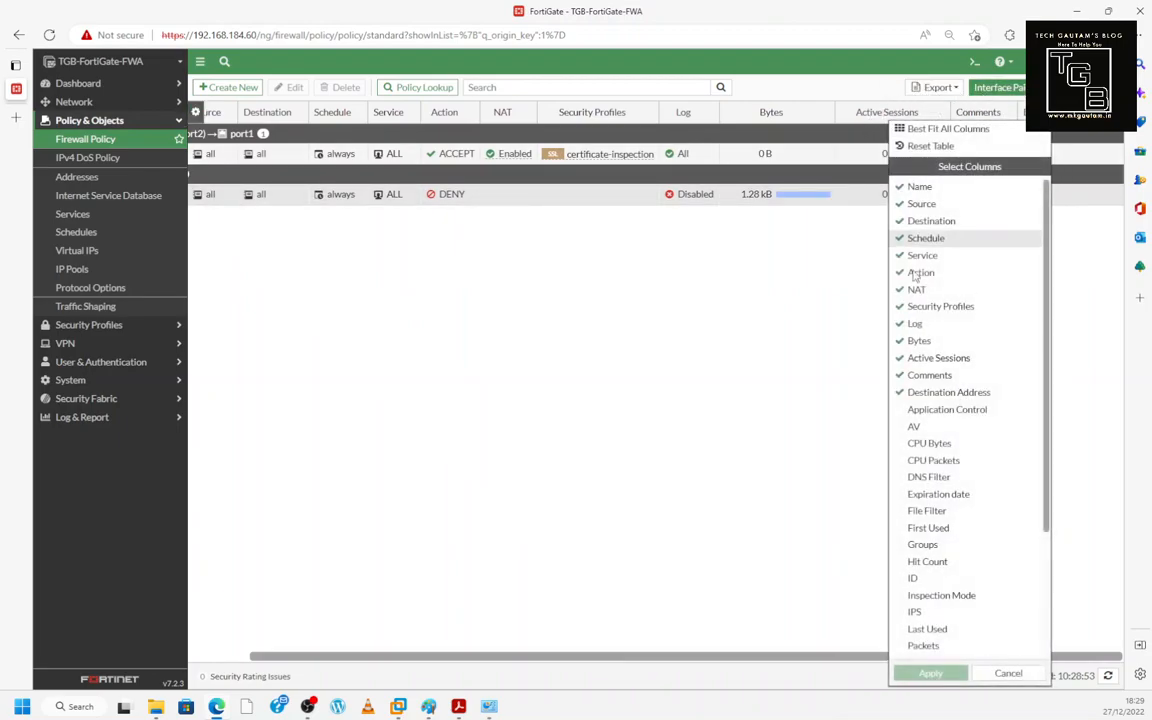
pyautogui.click(96, 176)
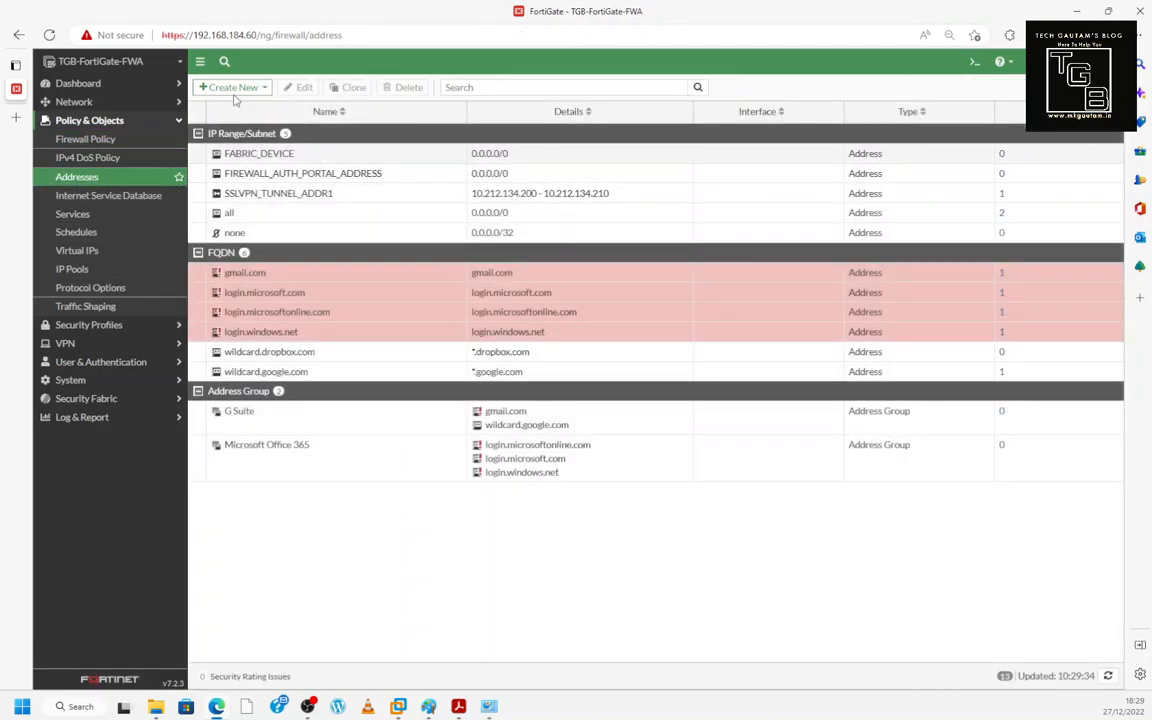
# - Browse the Addresses, Internet Service Database and Services pages and their Create New options
pyautogui.click(234, 89)
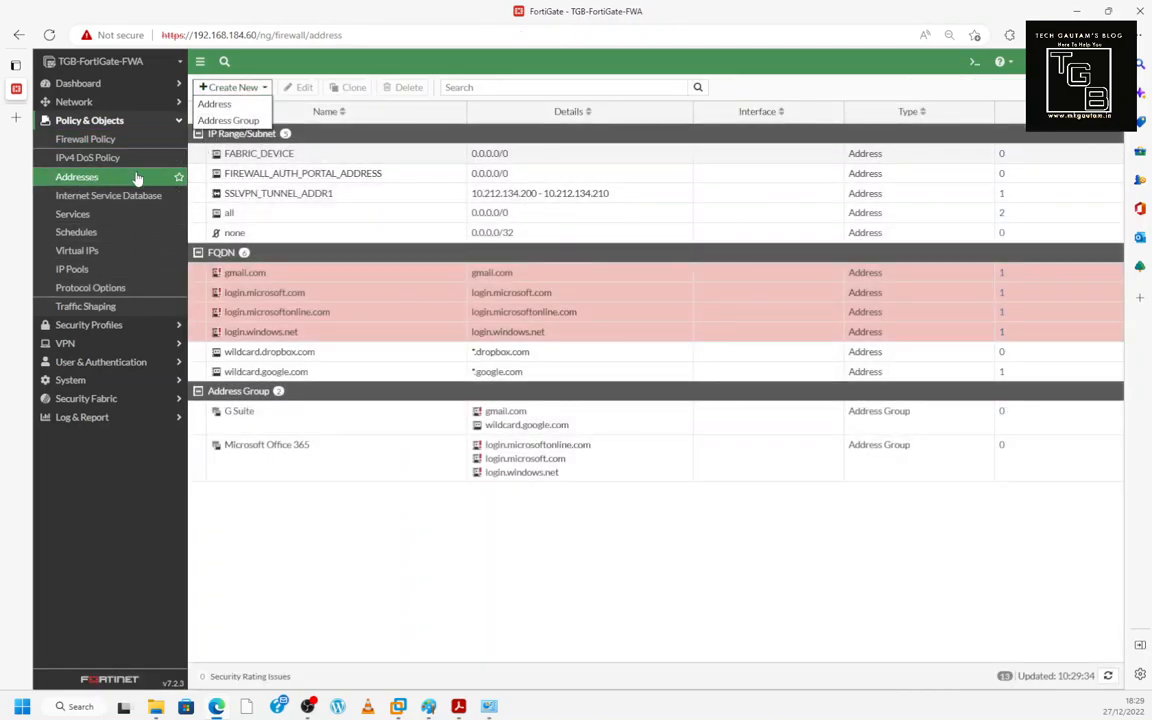
pyautogui.click(110, 197)
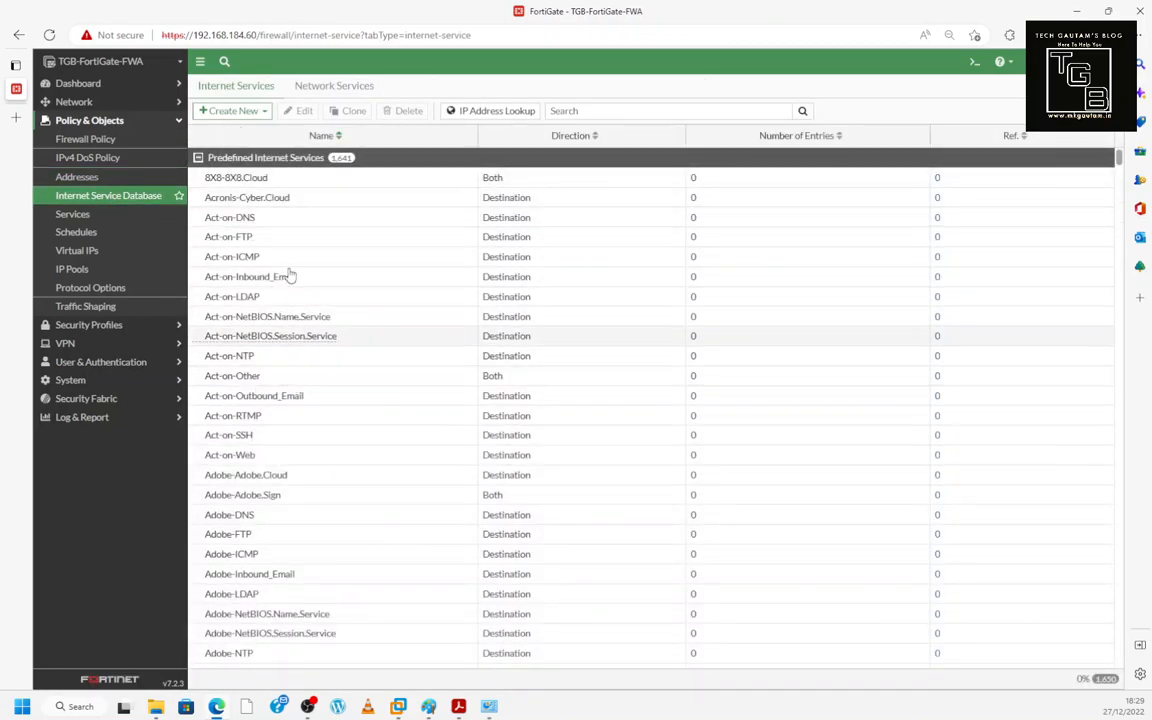
pyautogui.click(255, 111)
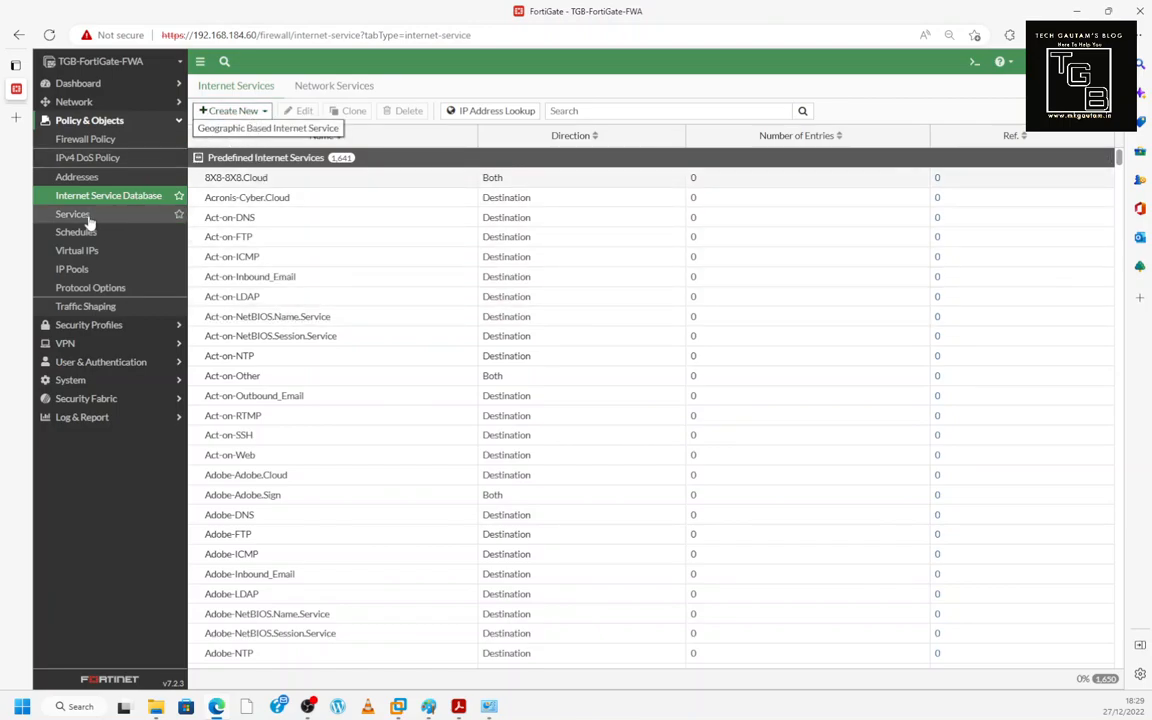
pyautogui.click(78, 212)
pyautogui.click(232, 88)
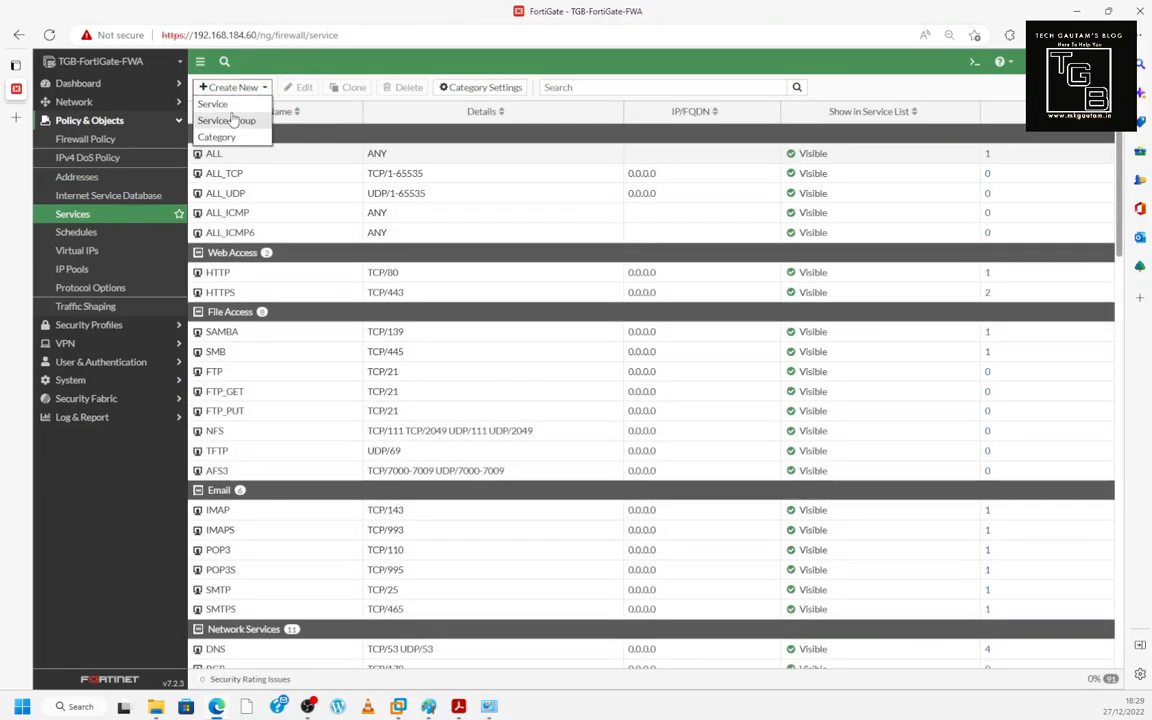
# - Start a new schedule, discard it, and return to the Firewall Policy list
pyautogui.click(78, 233)
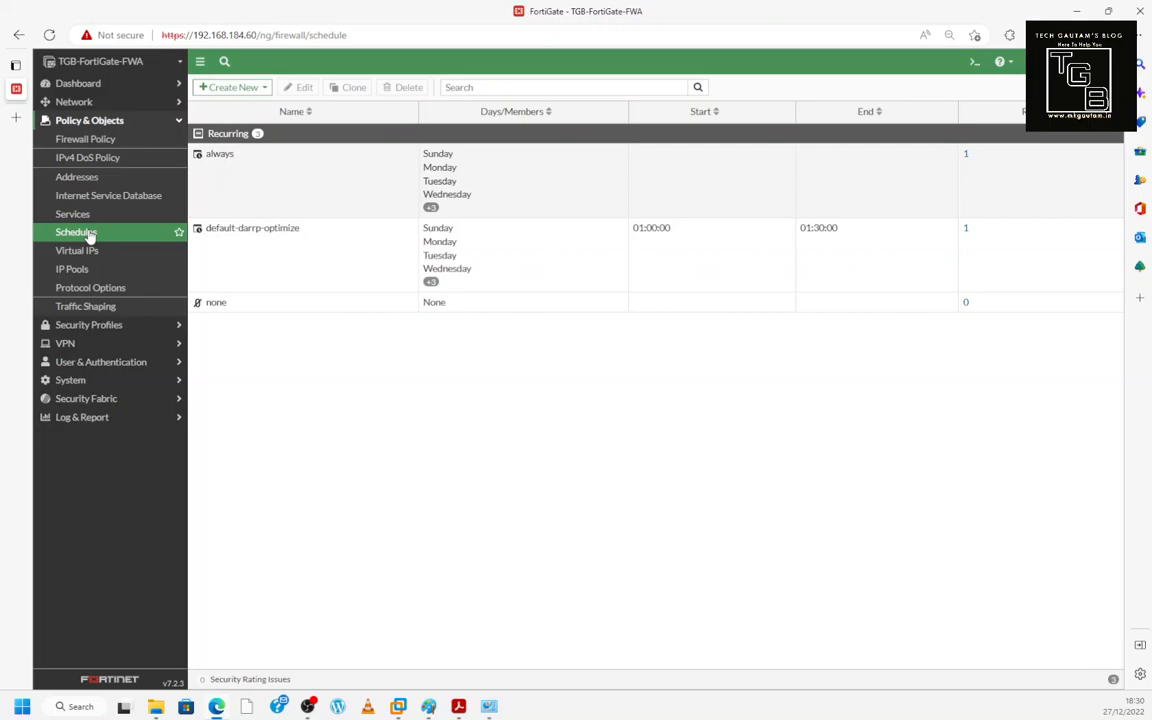
pyautogui.click(232, 87)
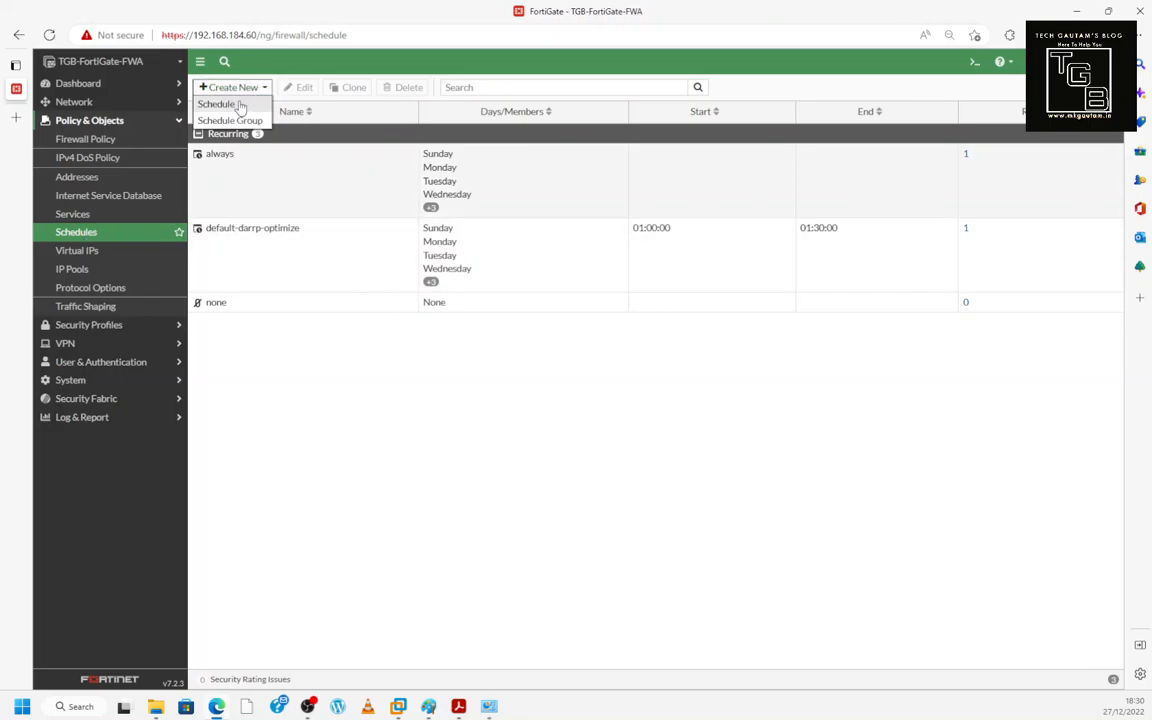
pyautogui.click(238, 104)
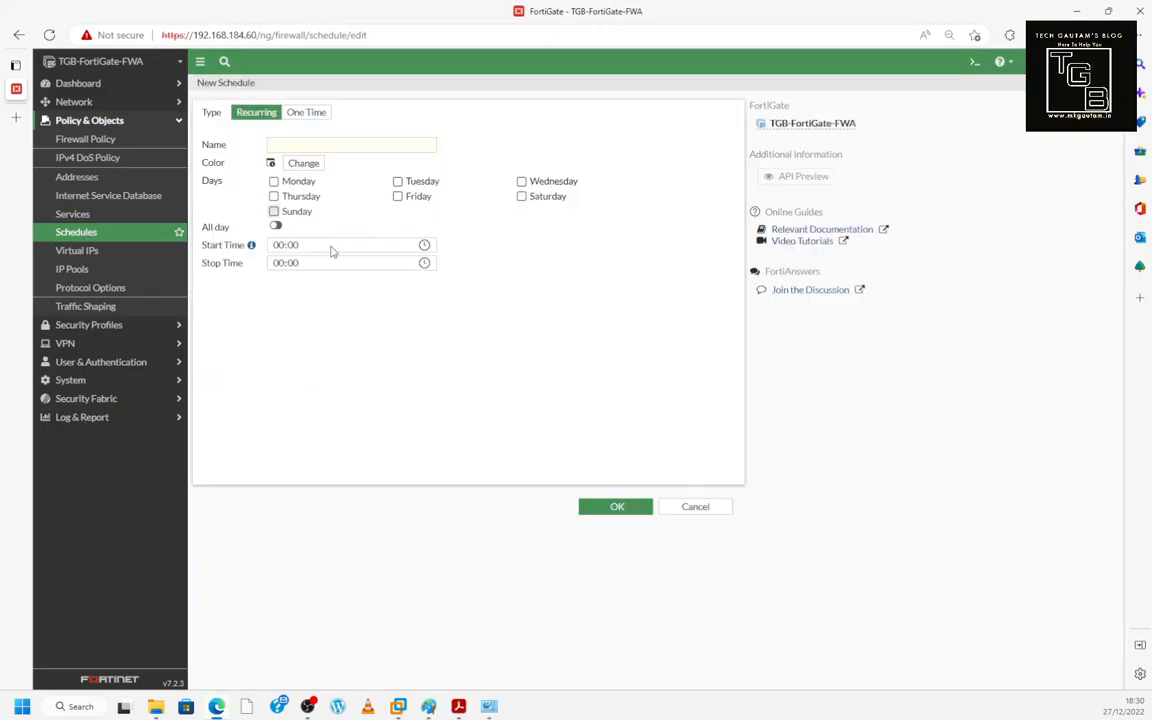
pyautogui.click(680, 516)
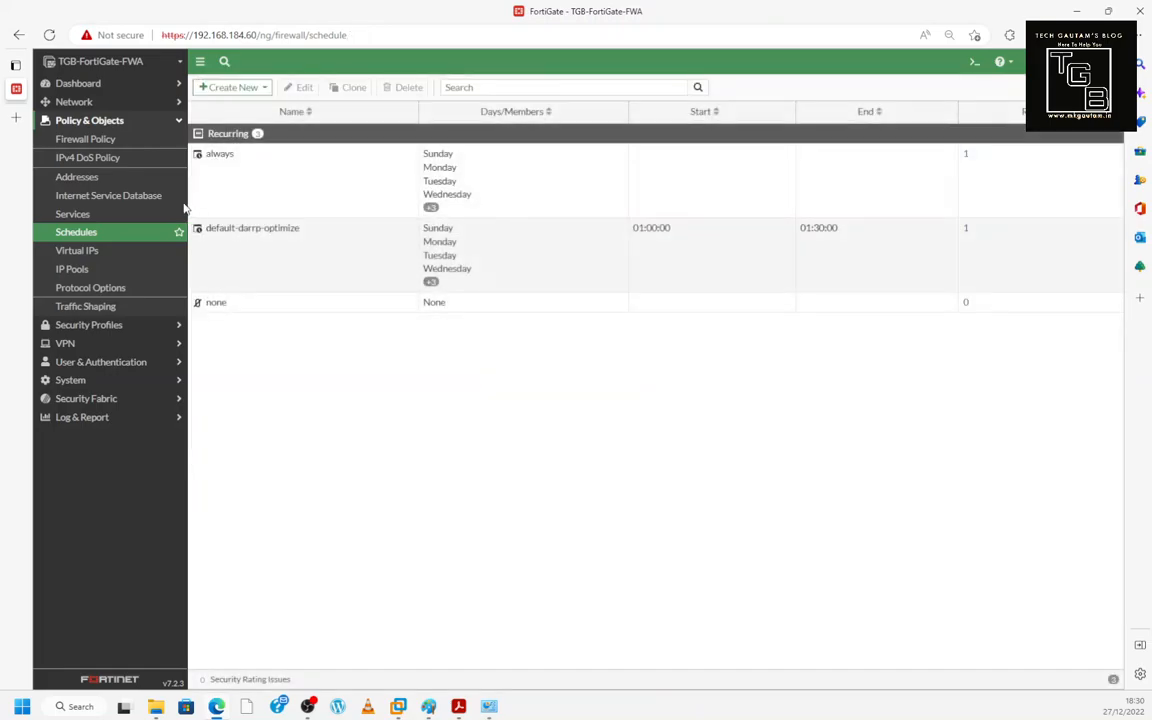
pyautogui.click(123, 147)
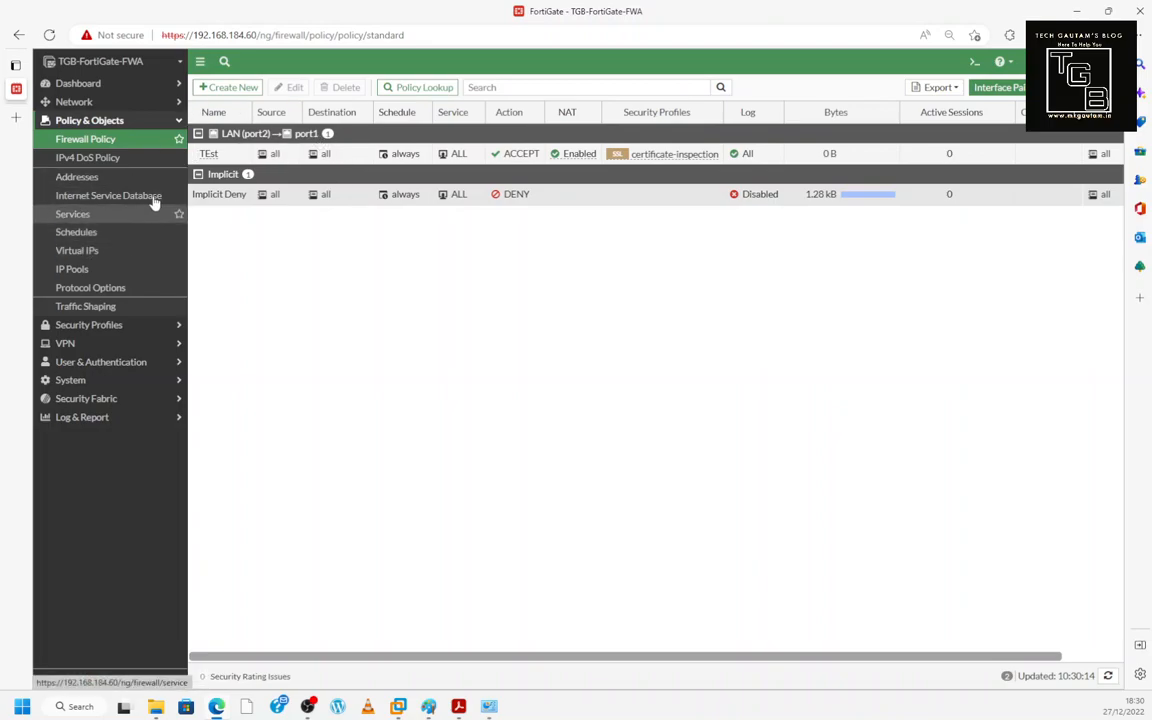
# - View AntiVirus, Web Filter, Video Filter, DNS Filter, Application Control and Intrusion Prevention, then IPsec Tunnels
pyautogui.click(116, 327)
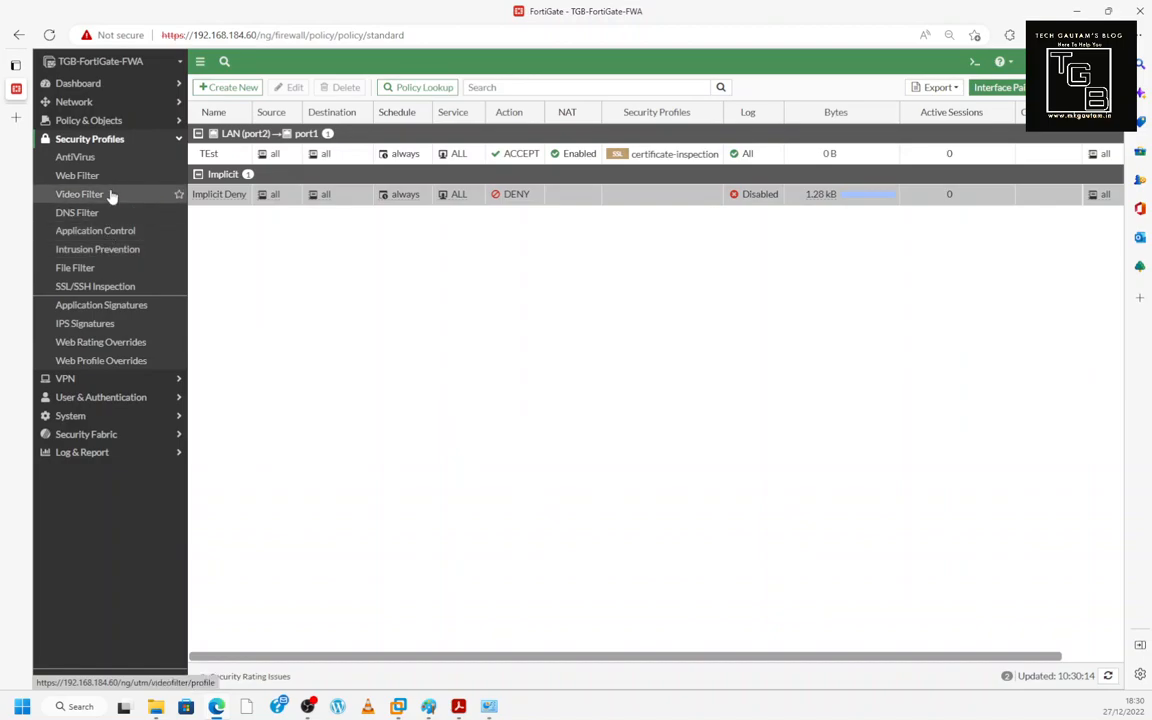
pyautogui.click(90, 156)
pyautogui.click(90, 178)
pyautogui.click(87, 194)
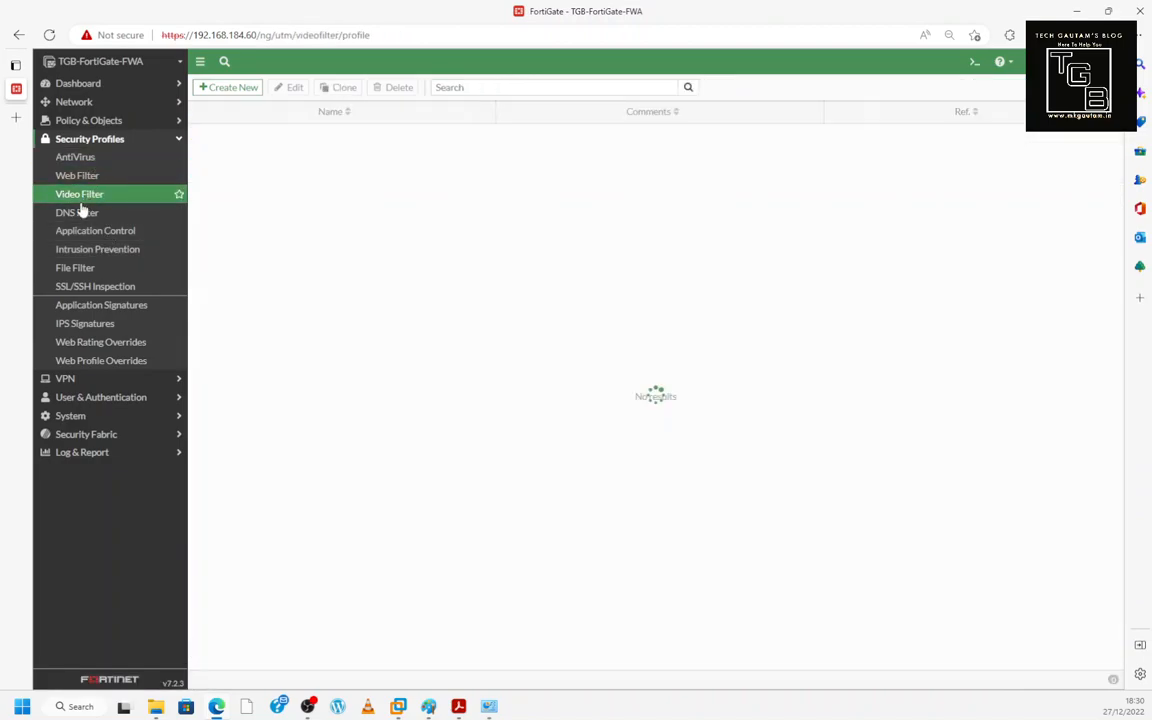
pyautogui.click(77, 212)
pyautogui.click(85, 232)
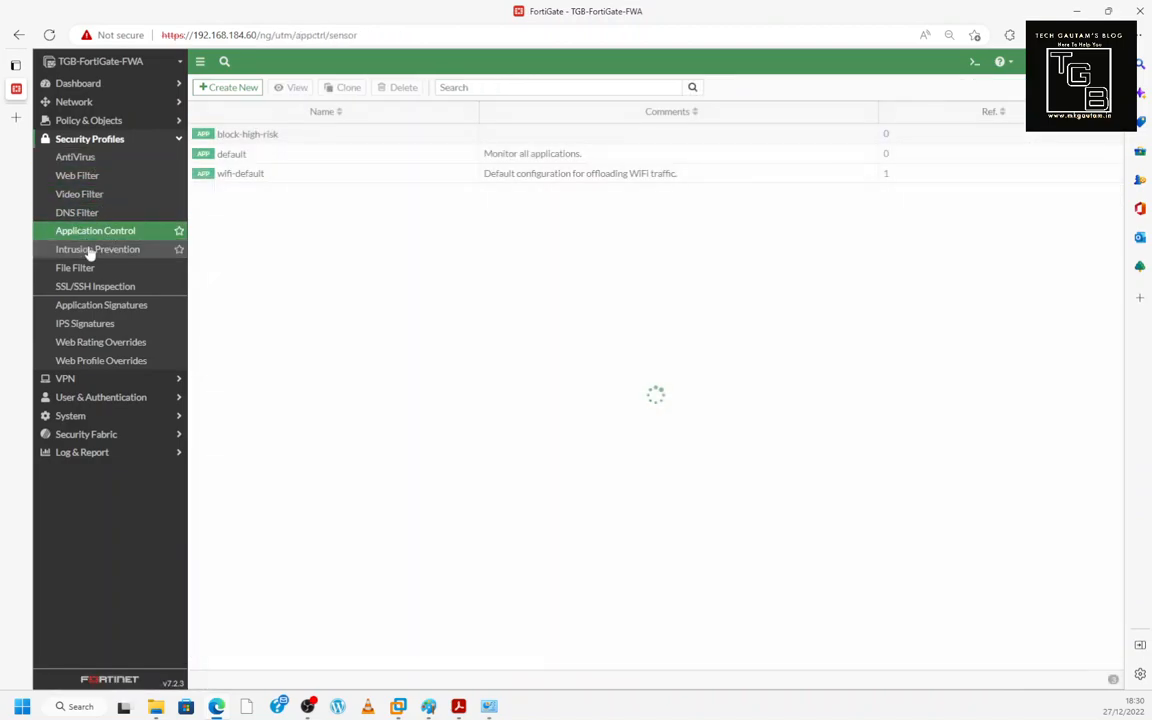
pyautogui.click(90, 254)
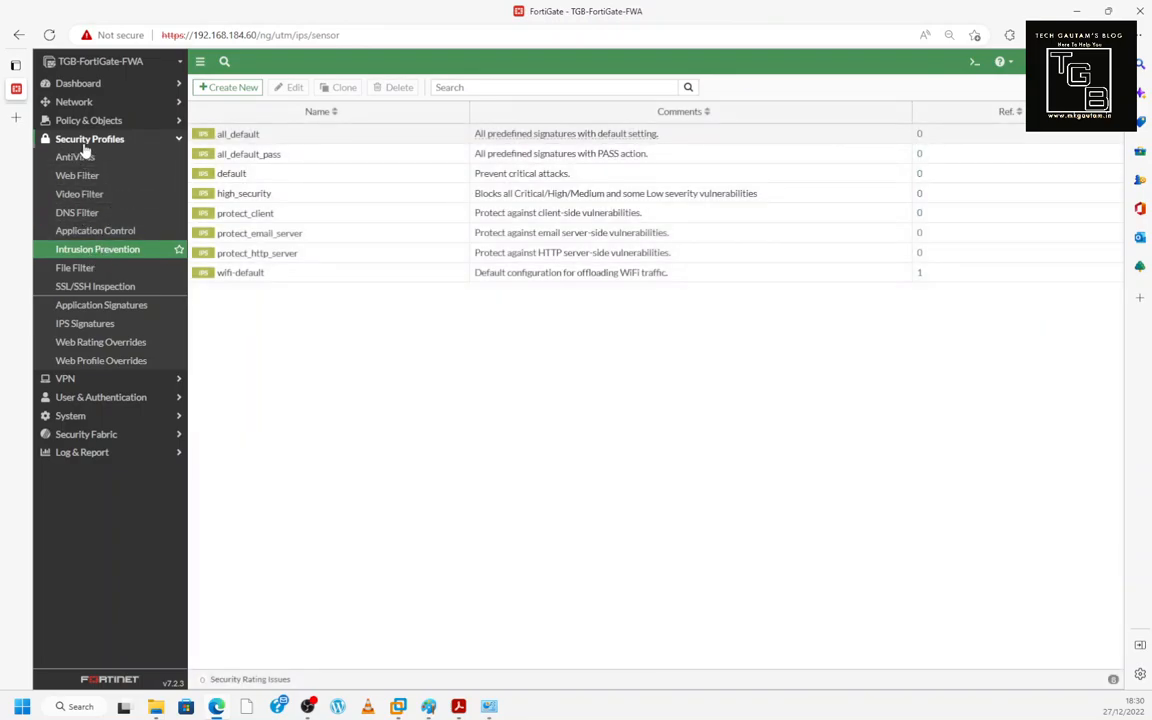
pyautogui.click(97, 380)
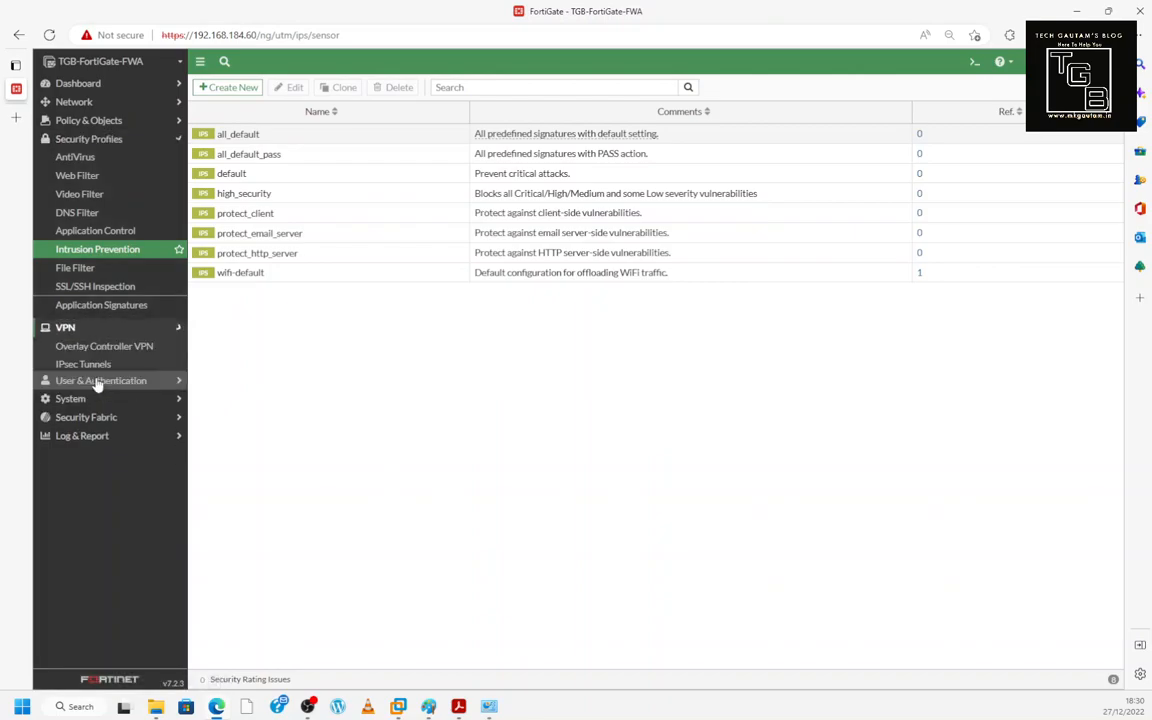
pyautogui.click(90, 193)
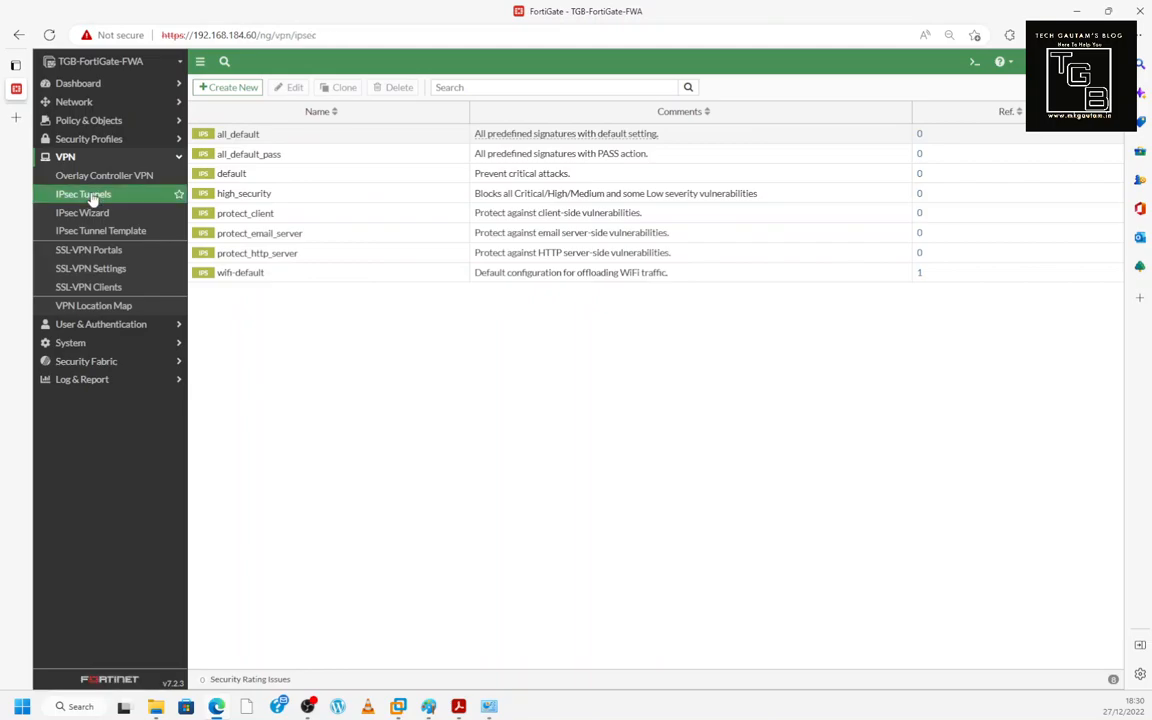
# - Open the new IPsec Tunnel wizard and cancel it
pyautogui.click(228, 88)
pyautogui.click(226, 103)
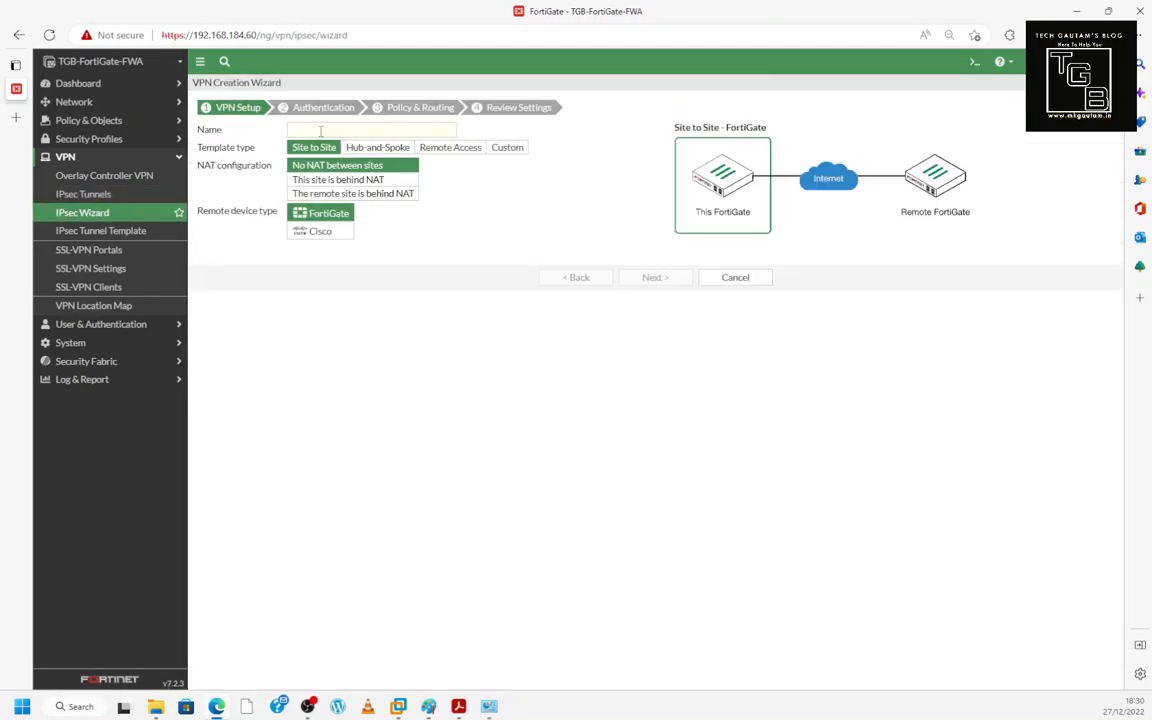
pyautogui.click(735, 278)
# - Start a new SSL-VPN portal and discard it, staying on the SSL-VPN Portals list
pyautogui.click(120, 252)
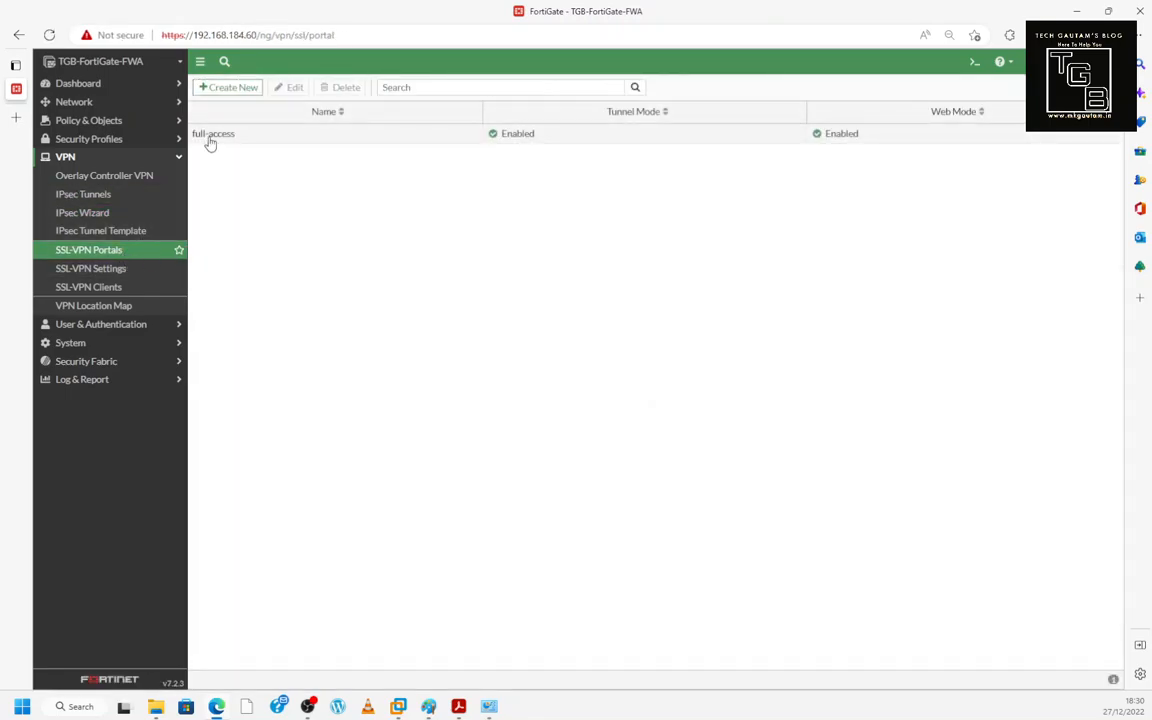
pyautogui.click(223, 92)
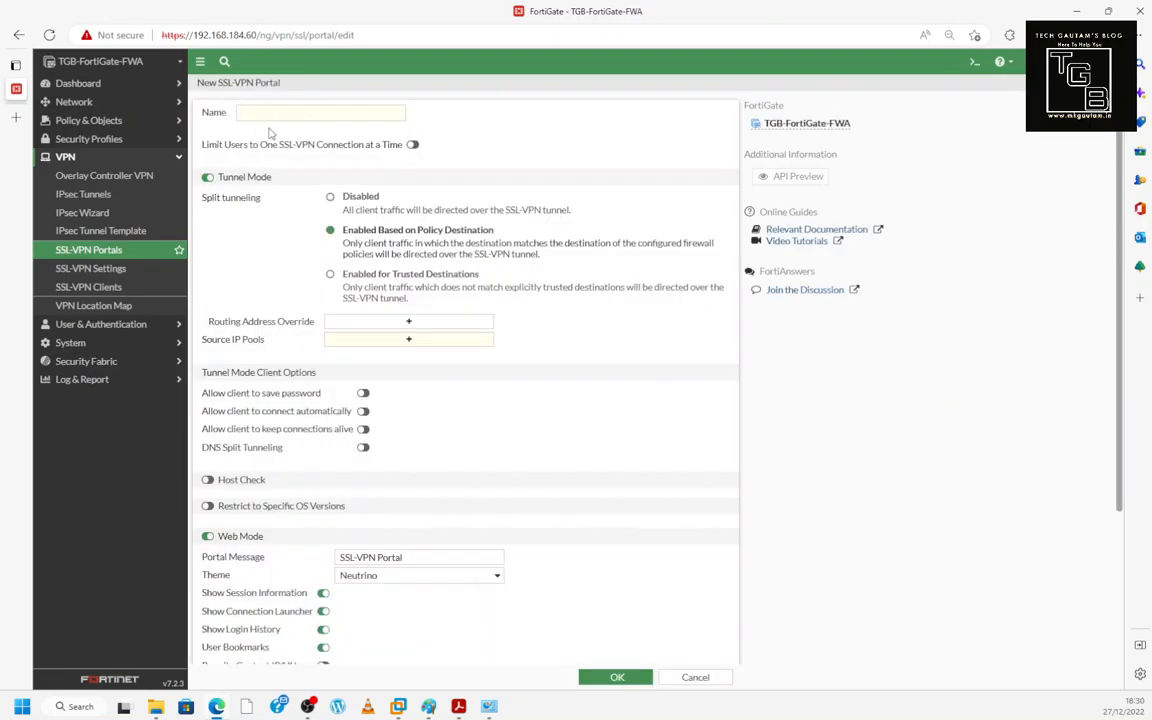
pyautogui.click(90, 157)
pyautogui.click(85, 157)
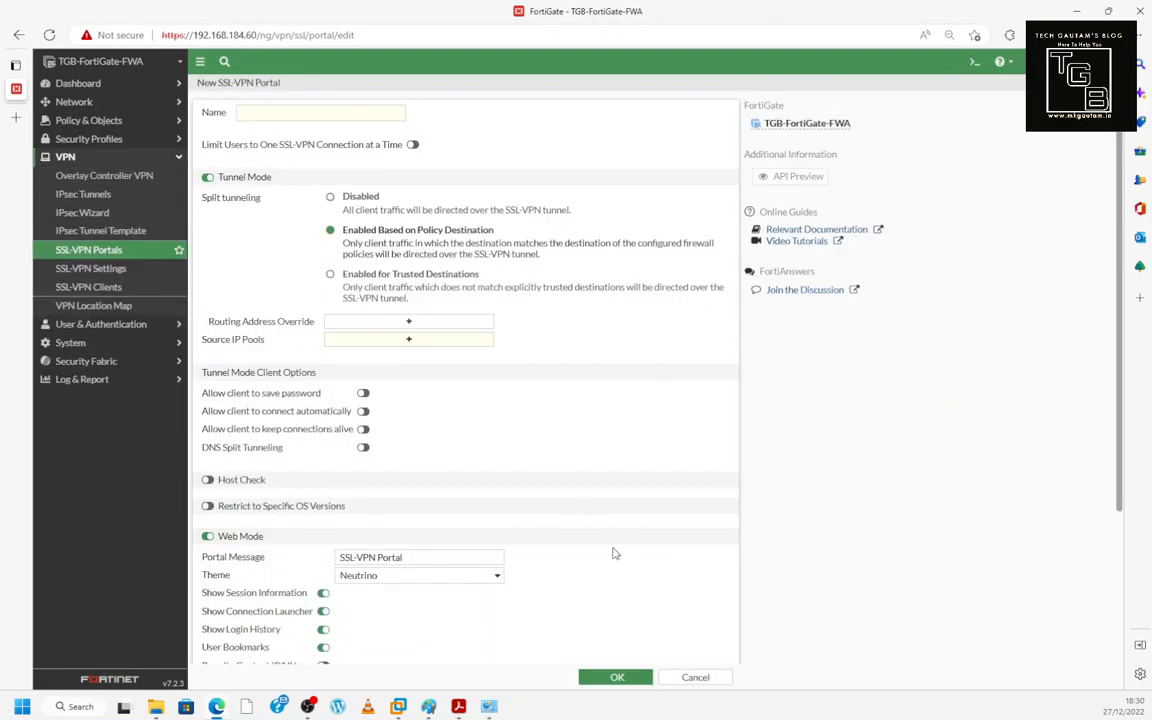
pyautogui.click(695, 678)
pyautogui.click(163, 327)
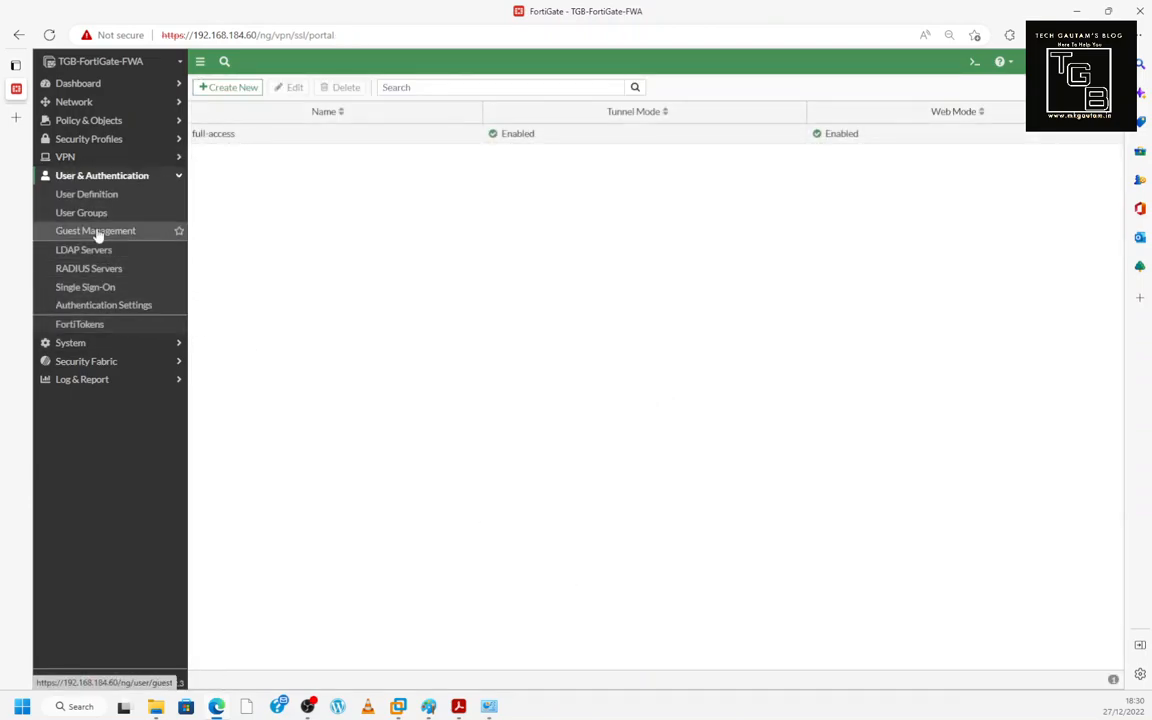
# - Browse User Definition and User Groups, cancel the new-user wizard, then view LDAP Servers
pyautogui.click(84, 196)
pyautogui.click(84, 216)
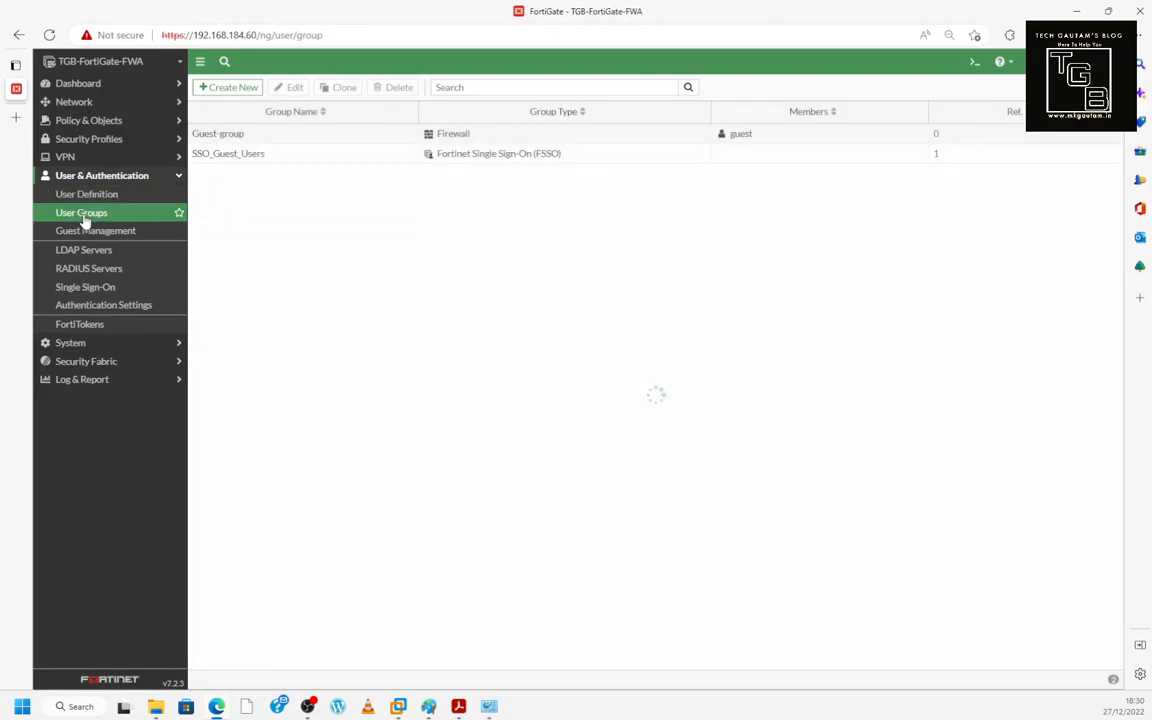
pyautogui.click(96, 198)
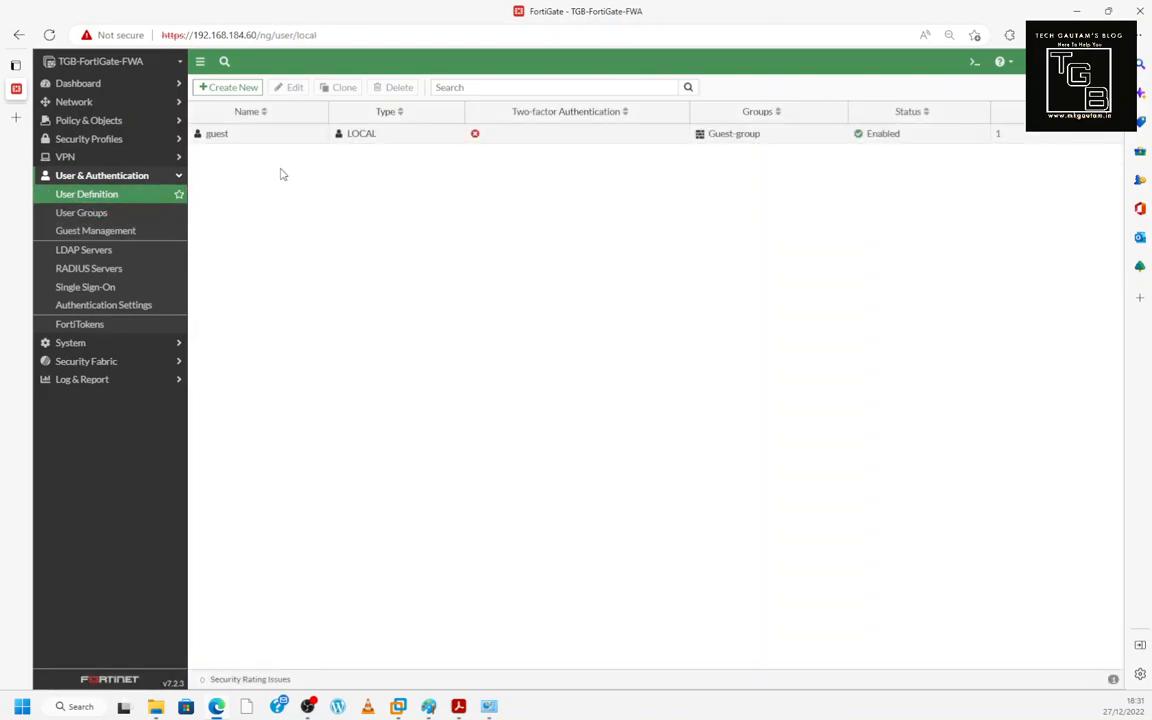
pyautogui.click(228, 88)
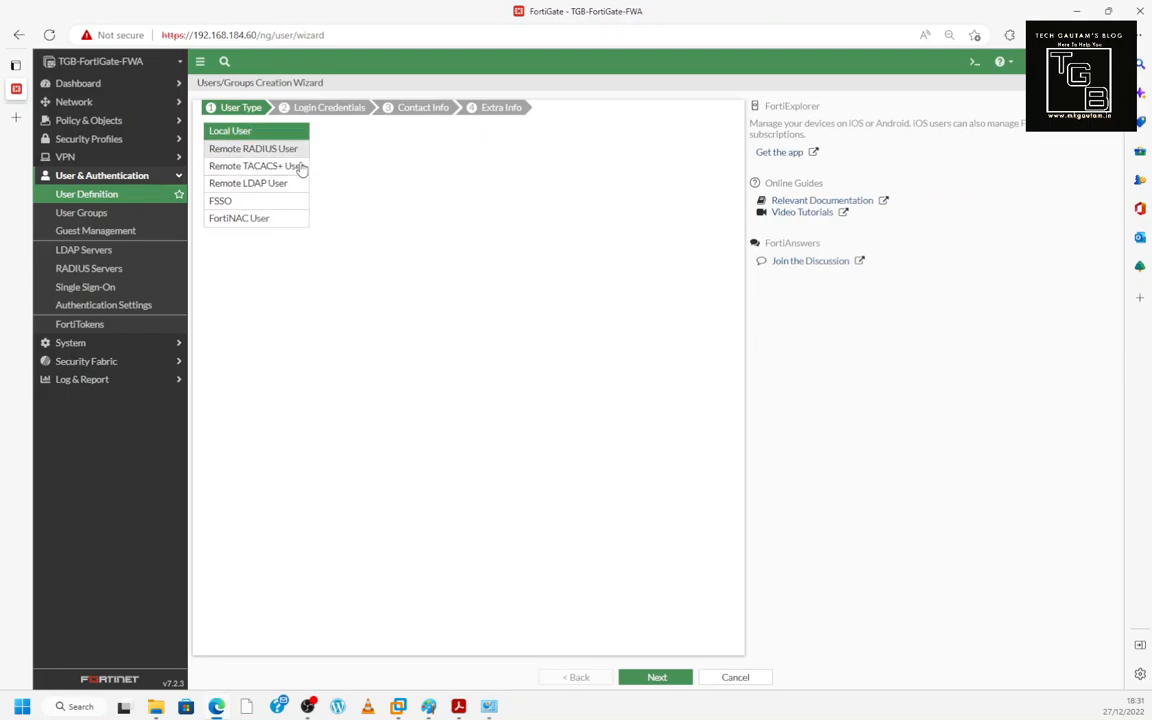
pyautogui.click(735, 678)
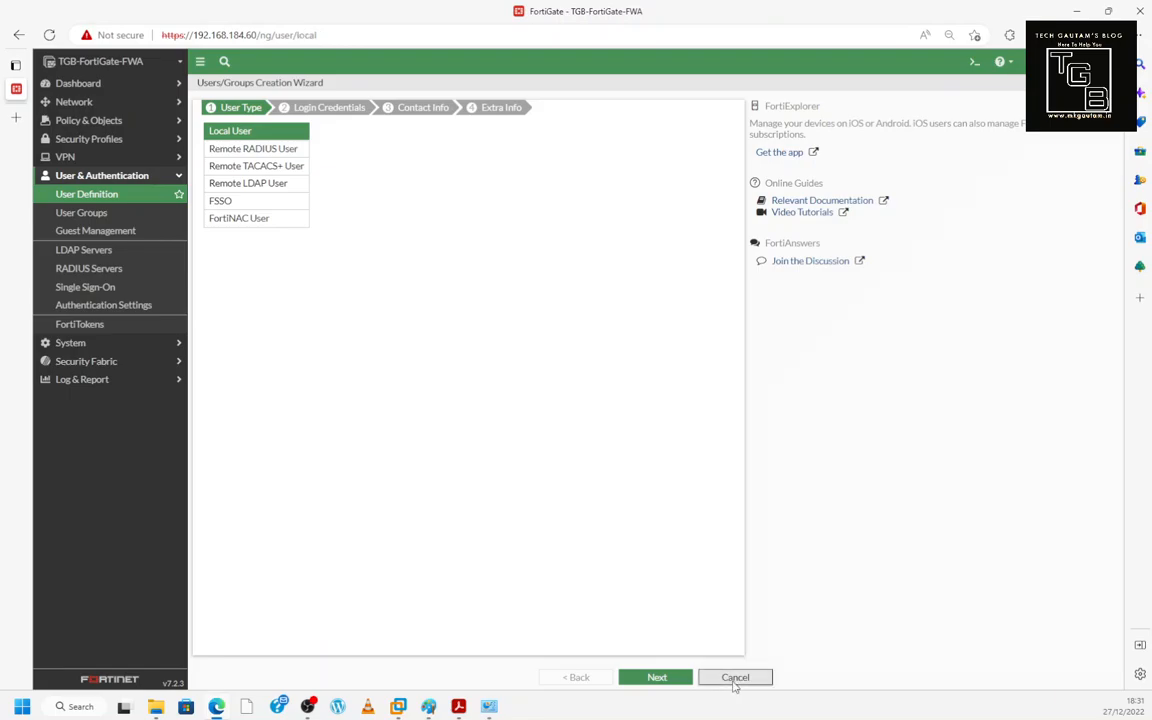
pyautogui.click(73, 252)
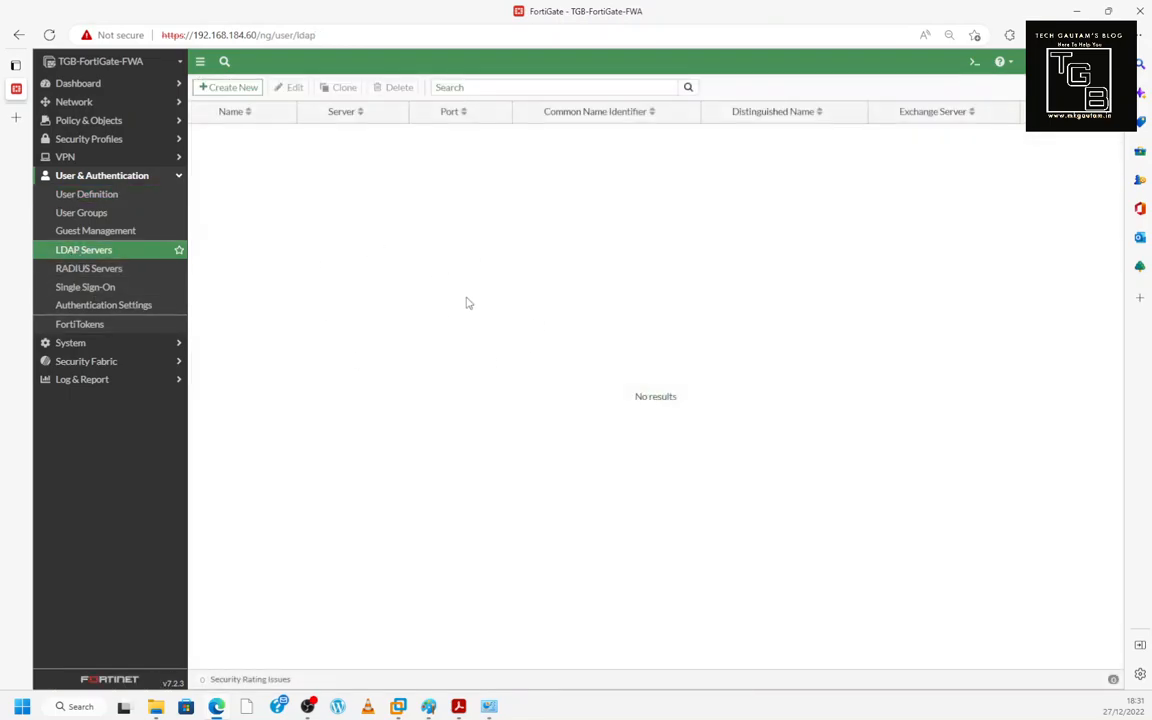
# - Browse RADIUS Servers and Single Sign-On, then enable Authentication scheme and create a new one
pyautogui.click(80, 269)
pyautogui.click(88, 290)
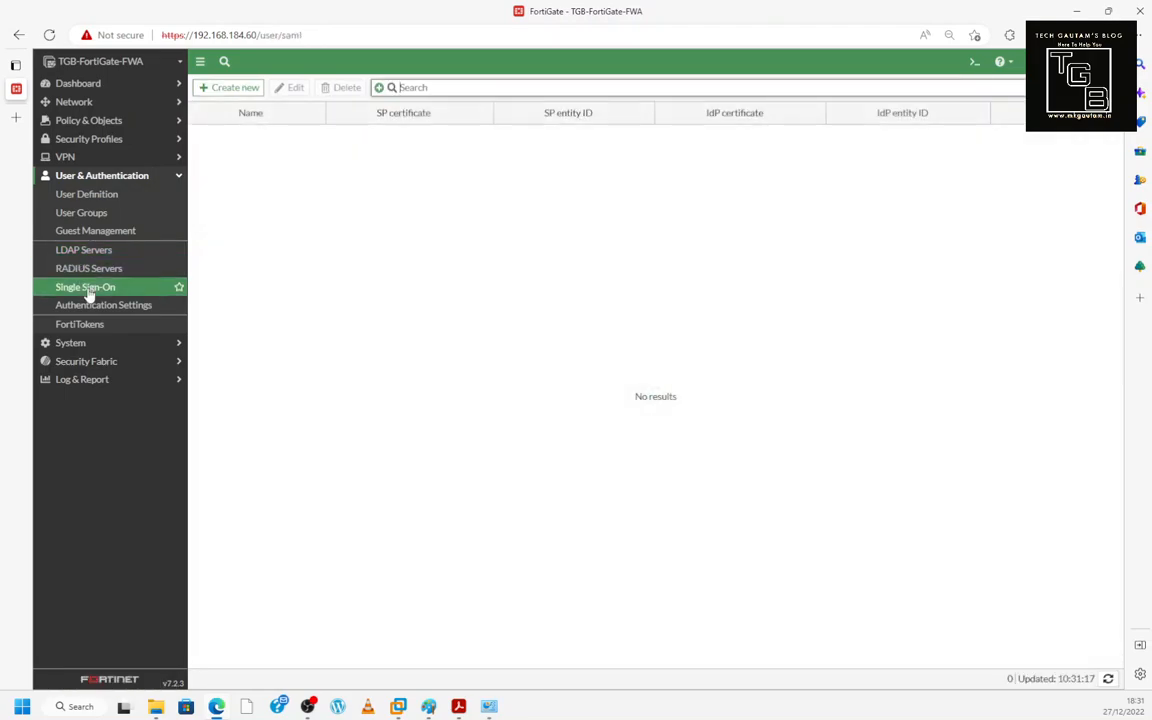
pyautogui.click(95, 310)
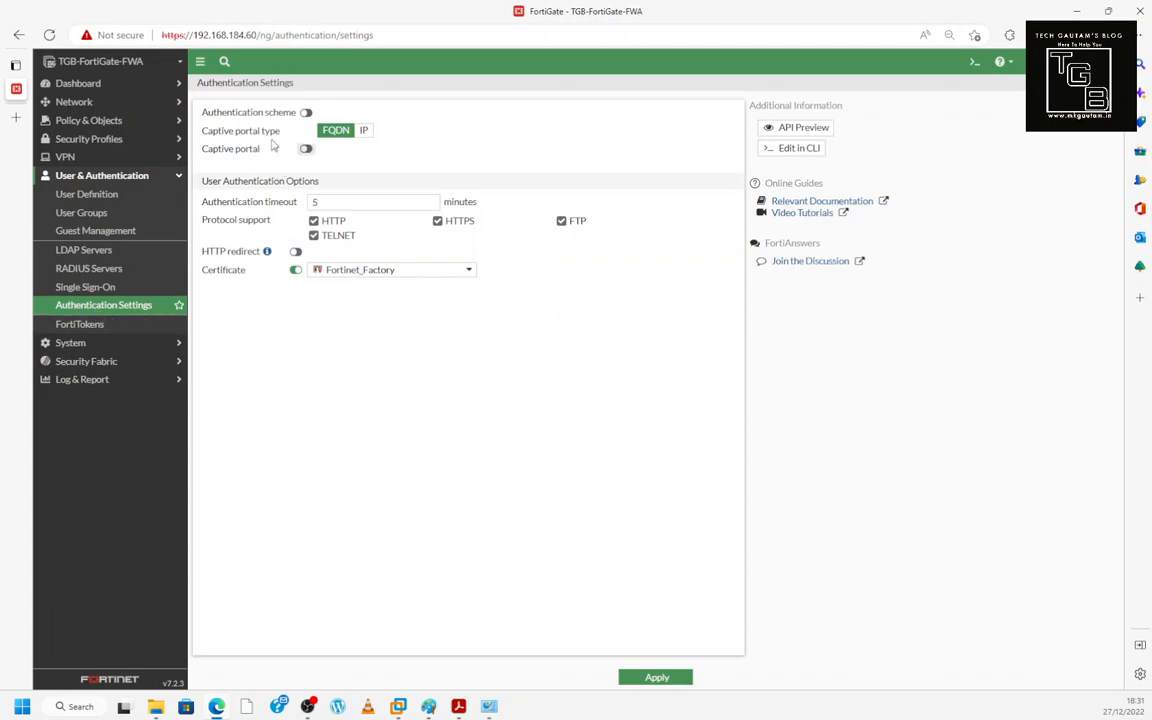
pyautogui.click(306, 113)
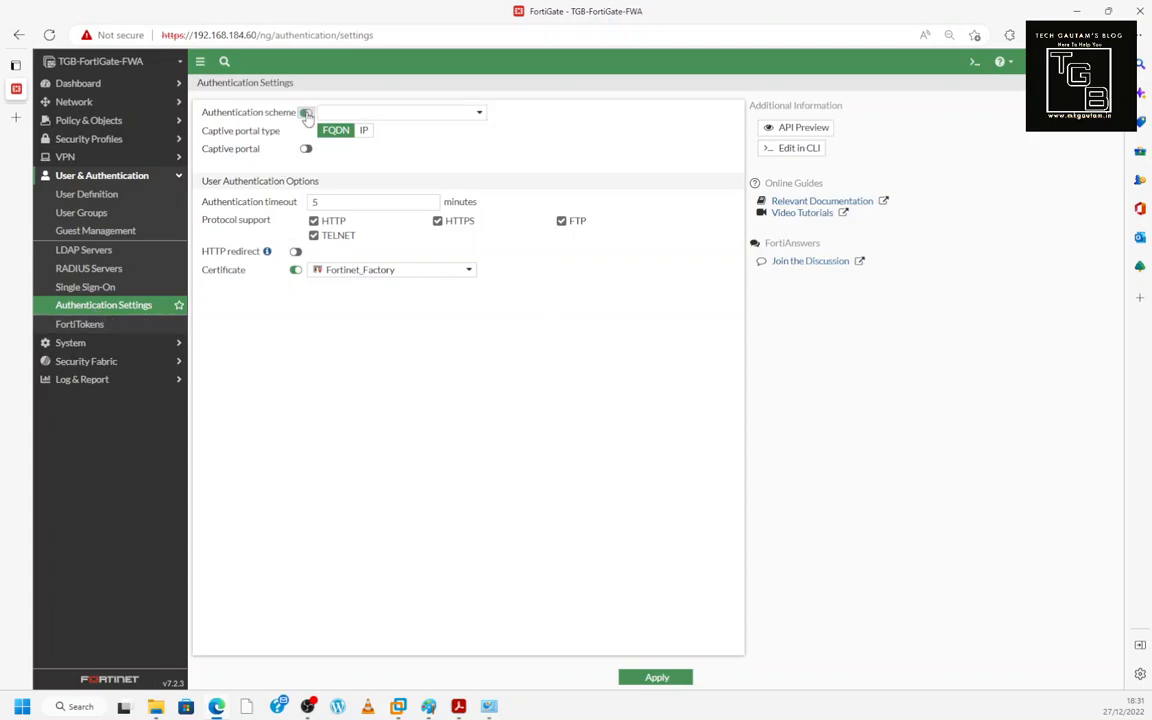
pyautogui.click(370, 115)
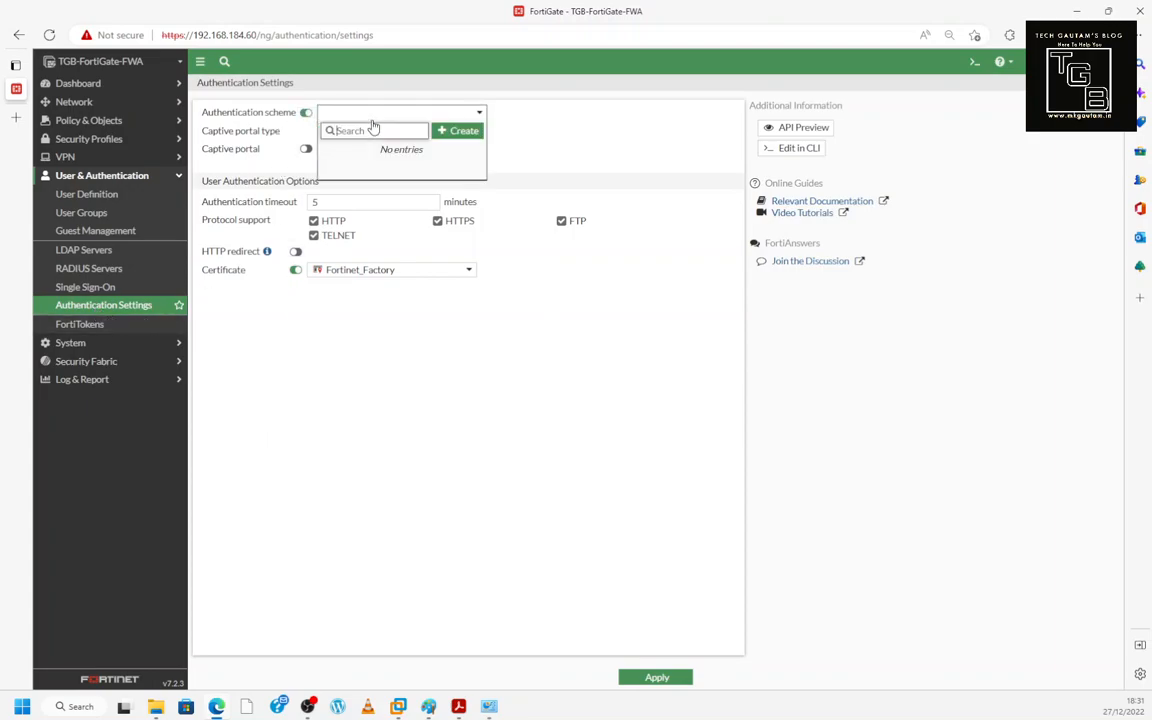
pyautogui.click(444, 131)
# - Name the scheme 'test', view its methods, discard it, and return to Single Sign-On
pyautogui.click(591, 118)
pyautogui.click(605, 137)
pyautogui.click(600, 118)
pyautogui.write('test')
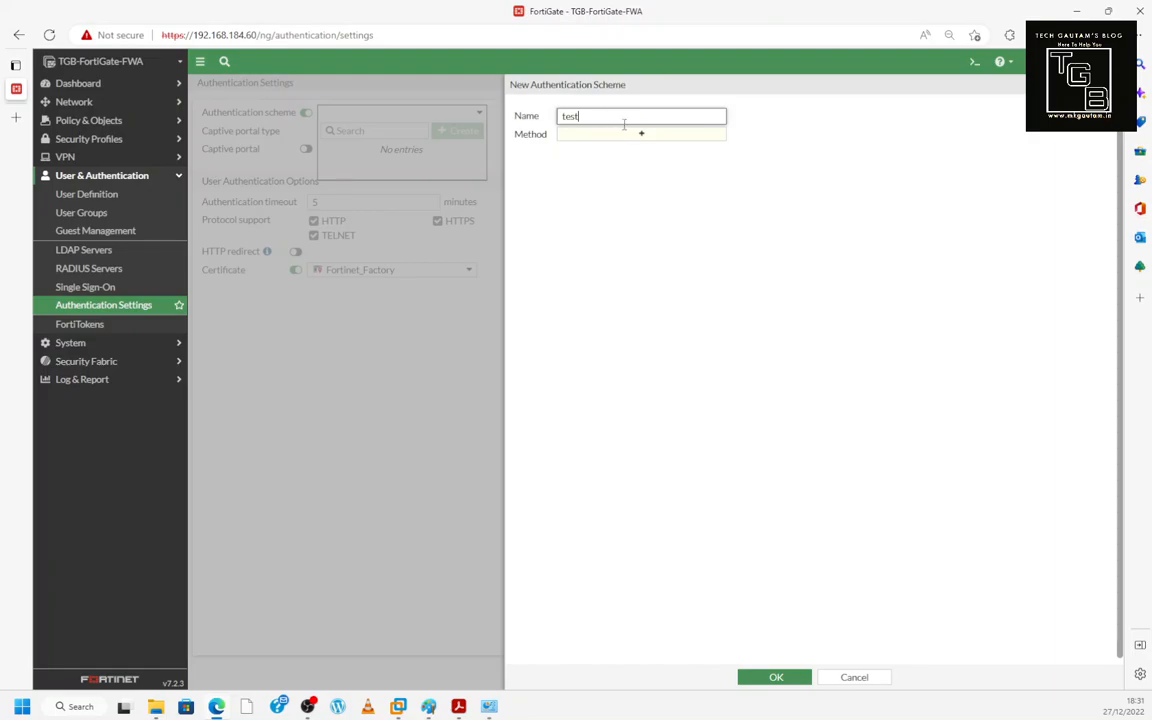
pyautogui.click(634, 137)
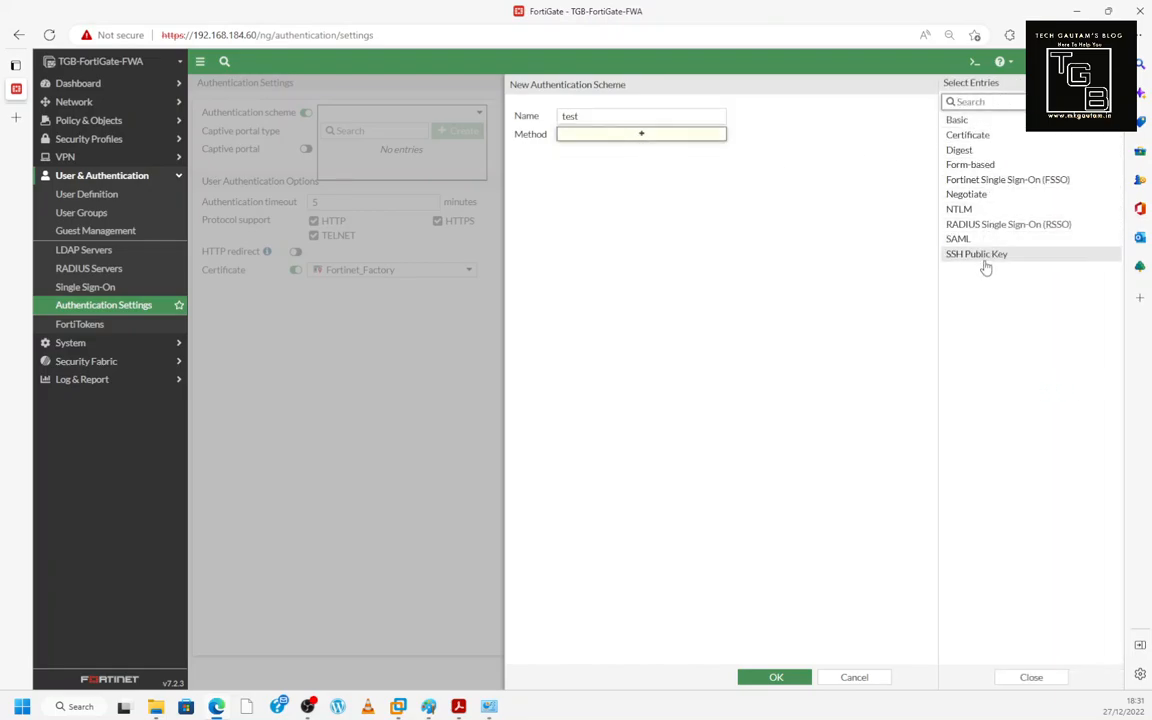
pyautogui.click(854, 677)
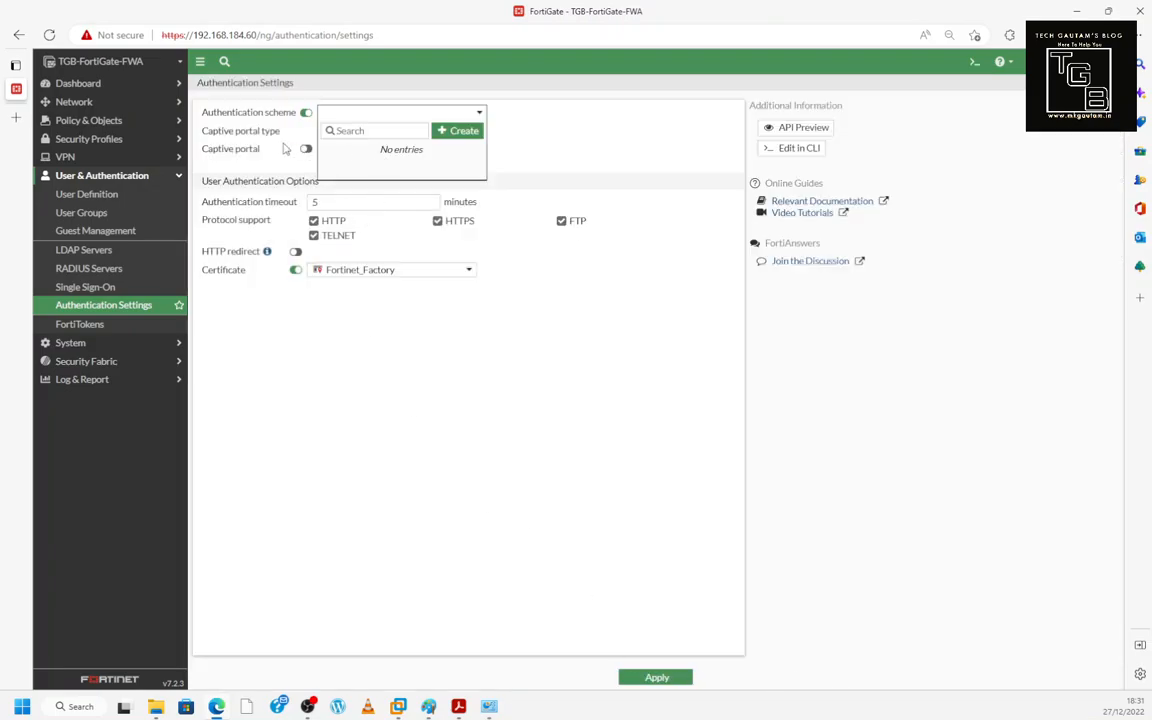
pyautogui.click(95, 287)
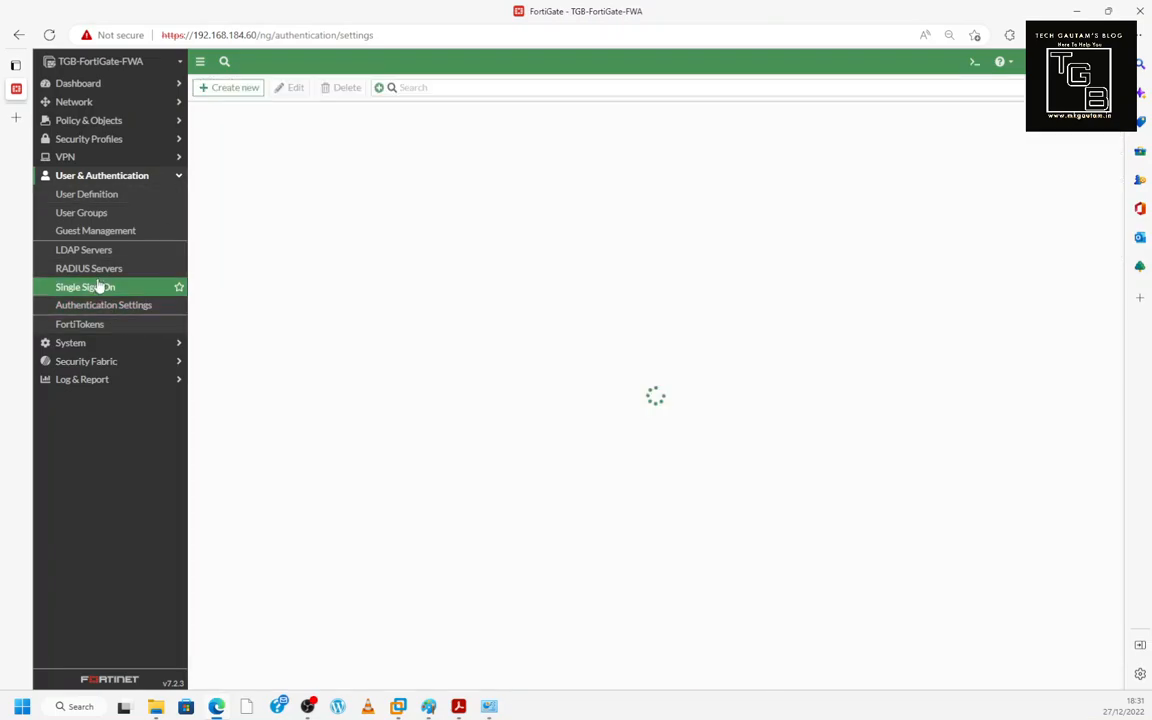
pyautogui.click(89, 176)
# - Expand System and browse the Administrators, Admin Profiles and Fabric Management pages
pyautogui.click(89, 176)
pyautogui.click(88, 177)
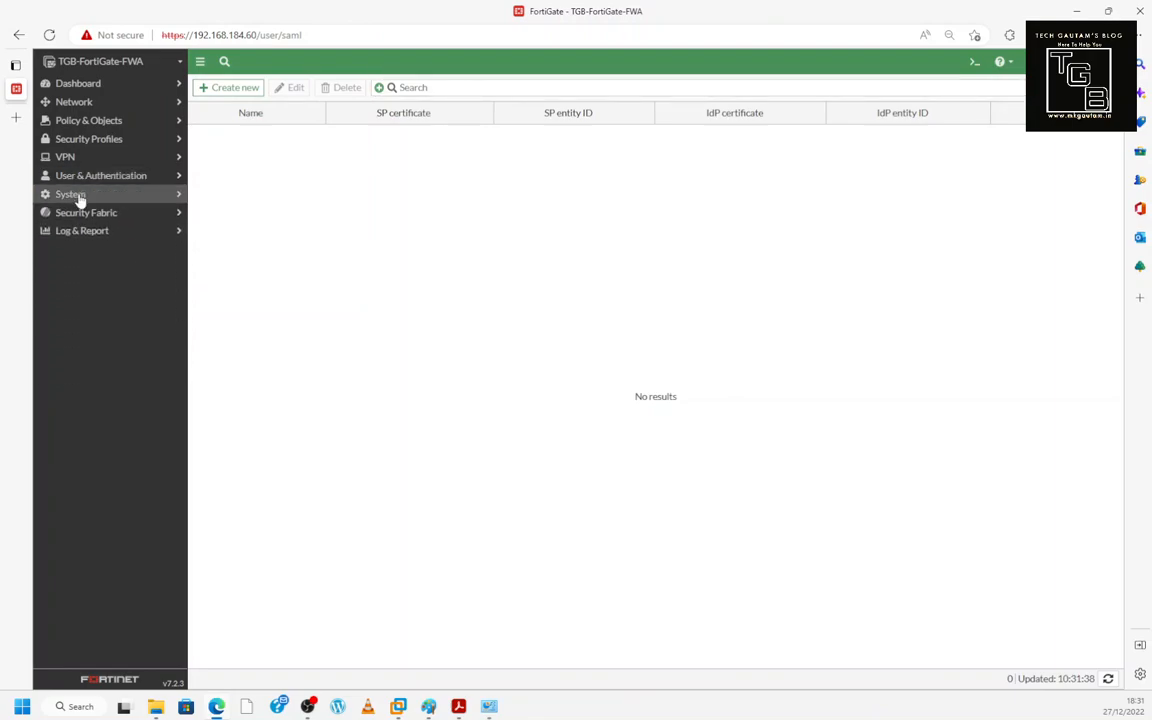
pyautogui.click(80, 197)
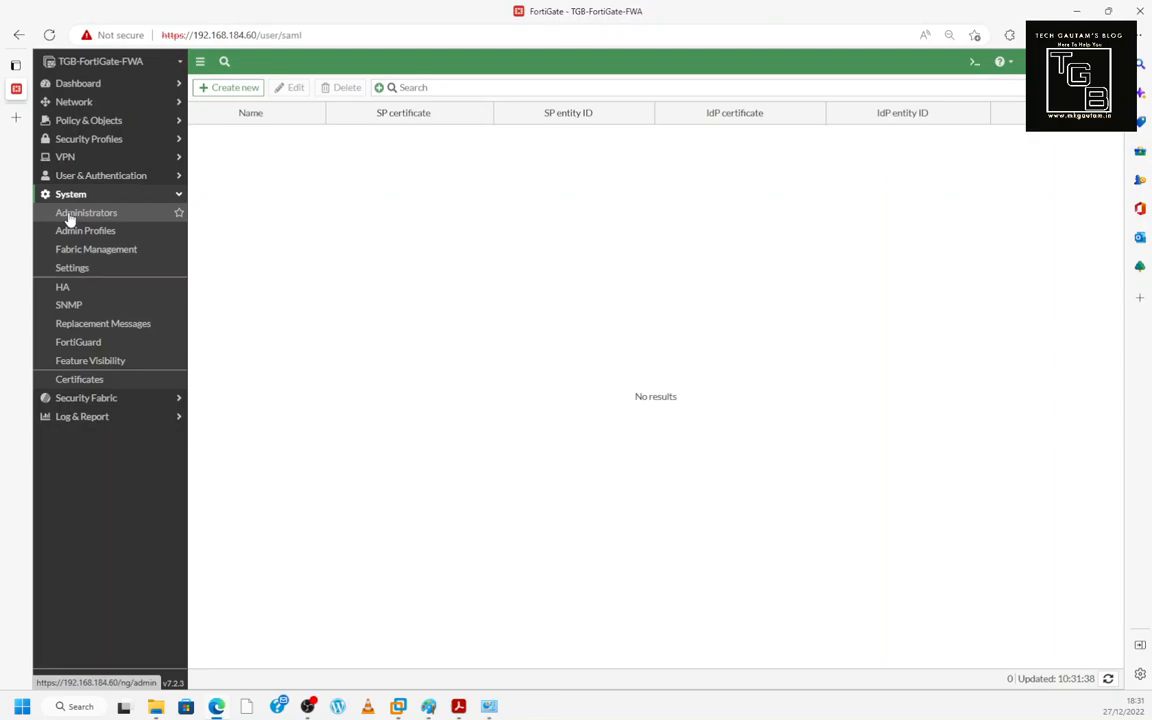
pyautogui.click(71, 218)
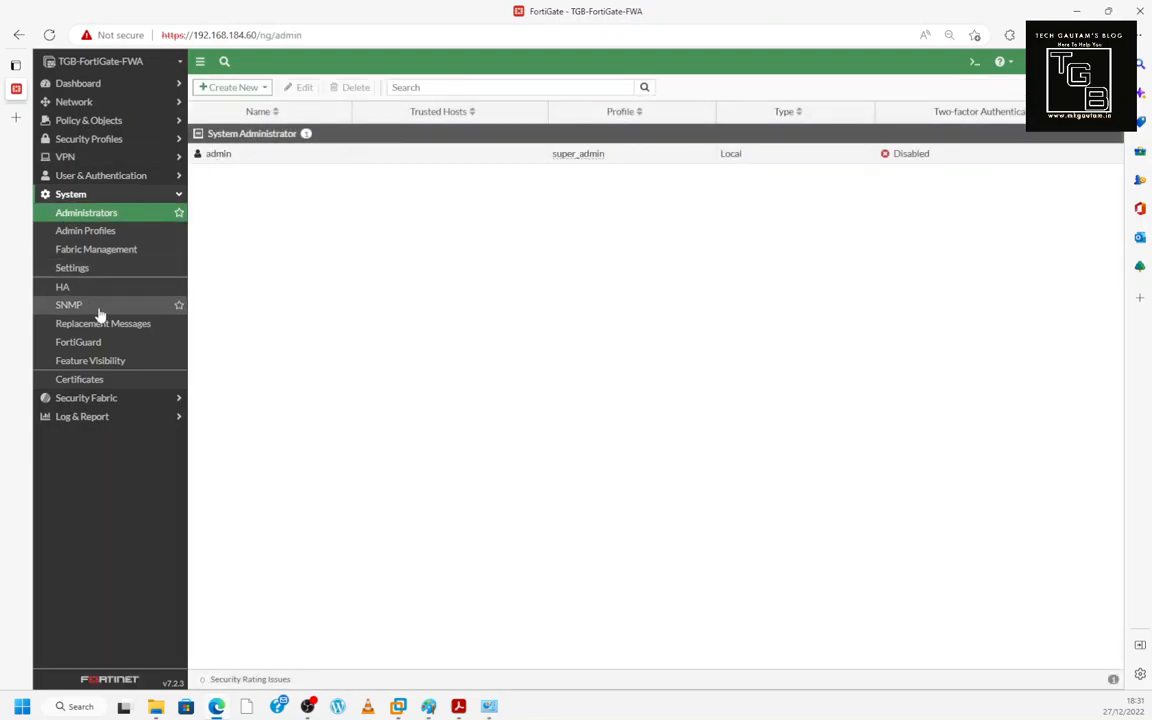
pyautogui.click(92, 231)
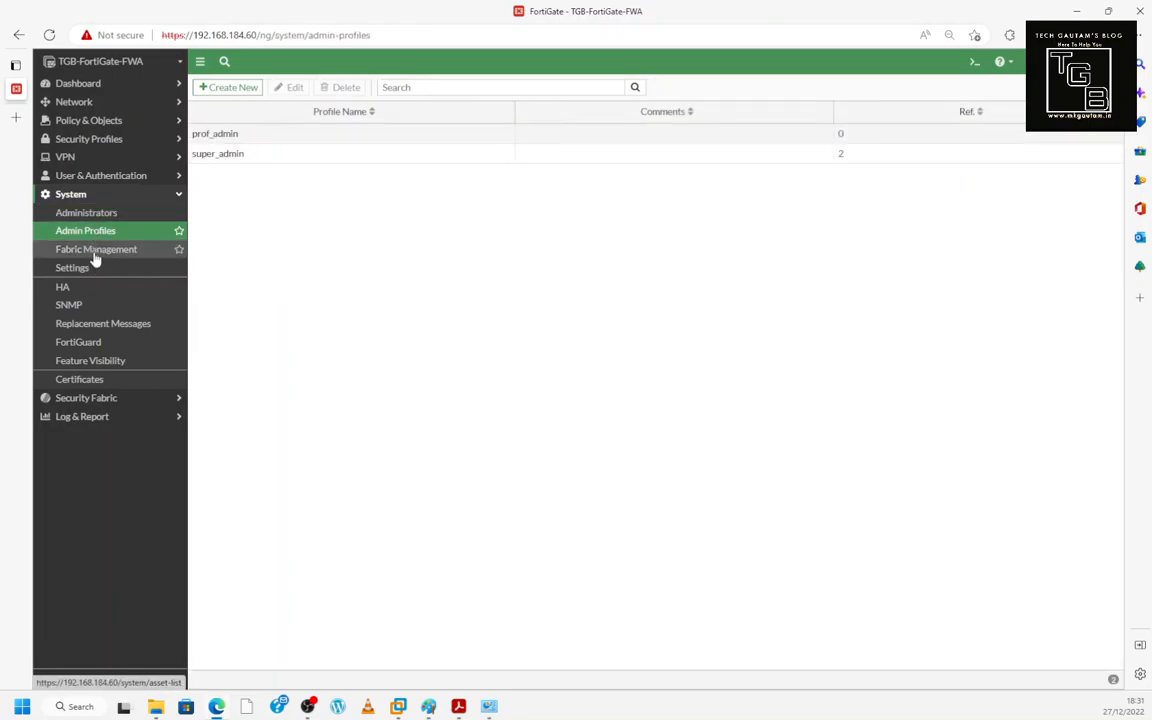
pyautogui.click(94, 256)
# - Scroll through System Settings to the disk settings and back, then open High Availability
pyautogui.click(87, 272)
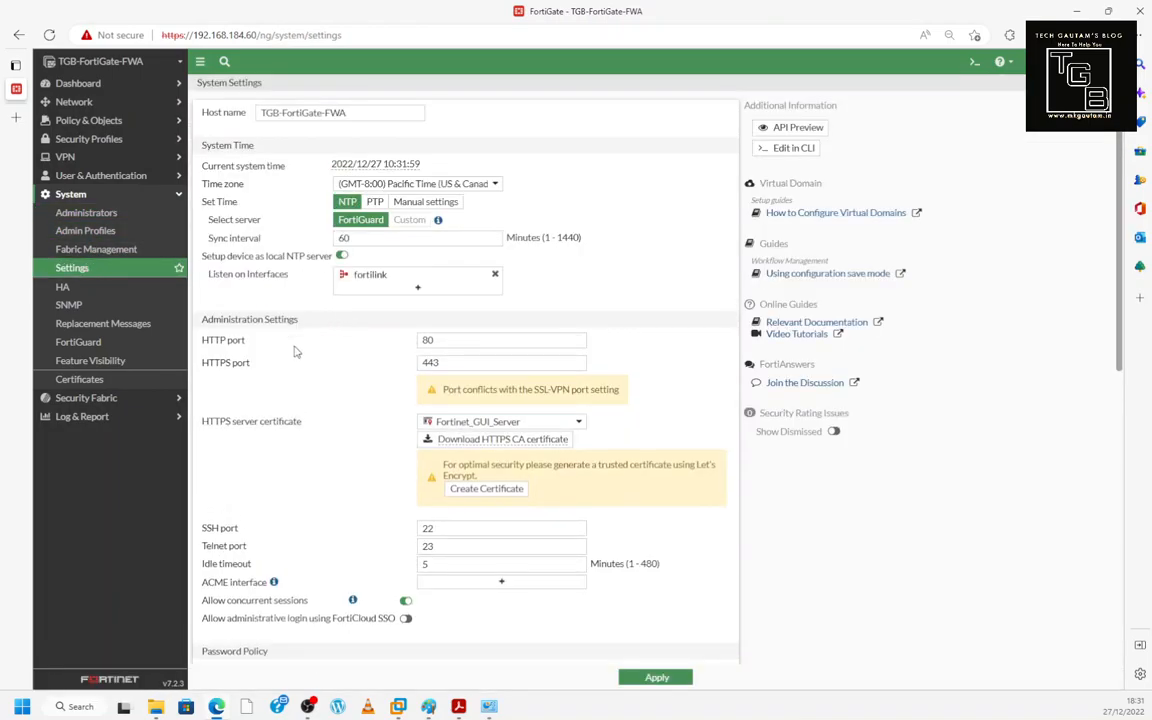
pyautogui.scroll(-5, 287, 352)
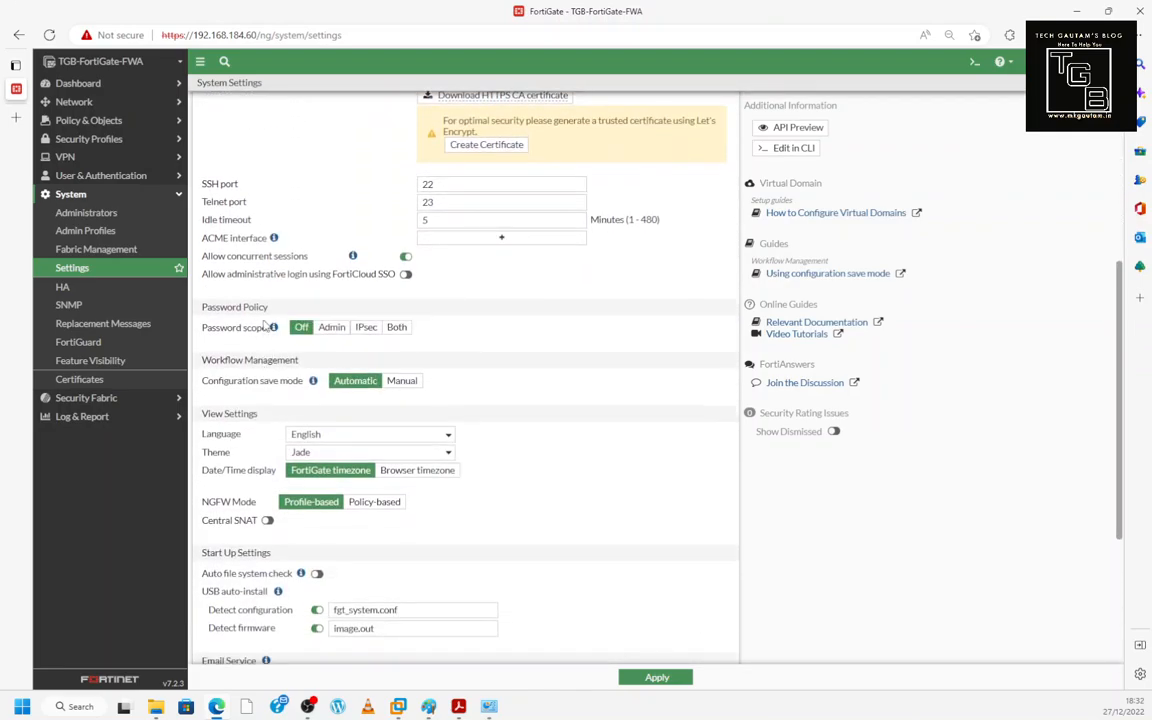
pyautogui.scroll(-4, 266, 325)
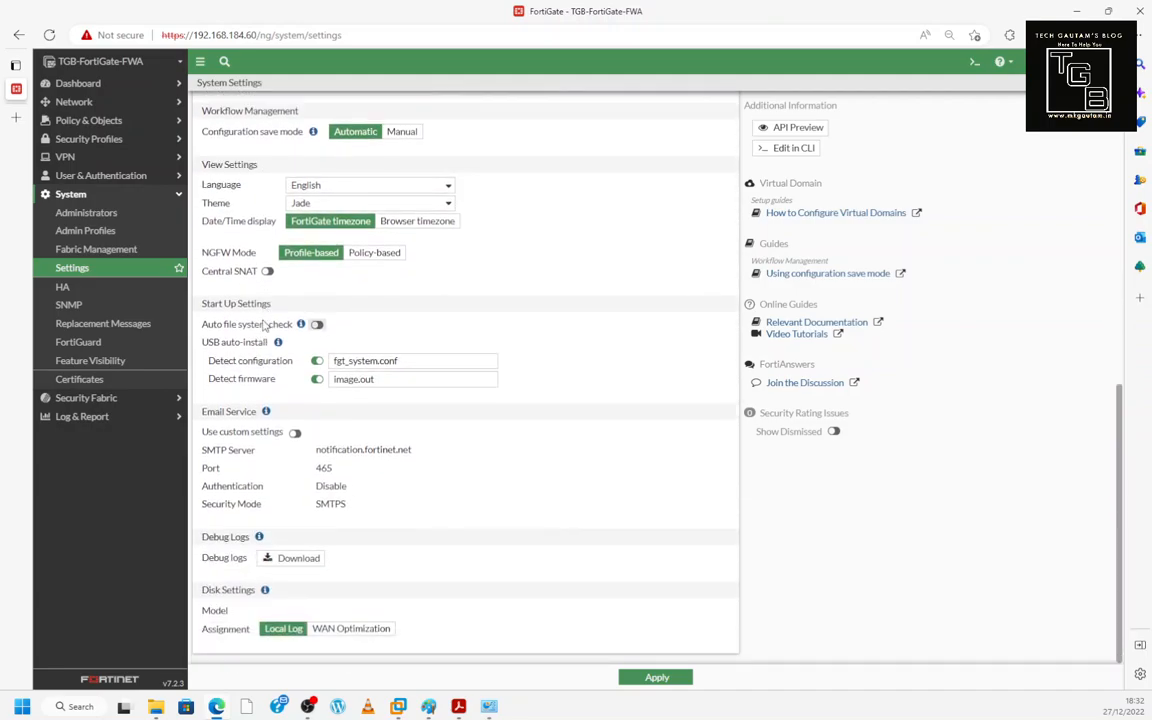
pyautogui.scroll(7, 300, 330)
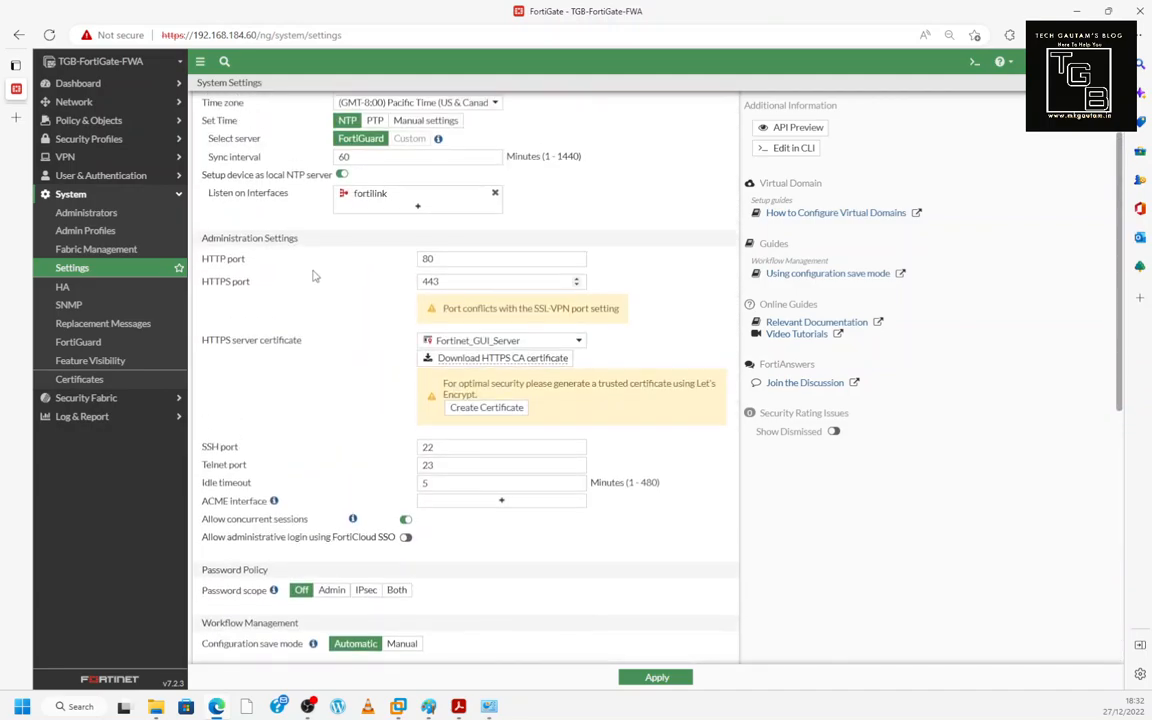
pyautogui.click(64, 290)
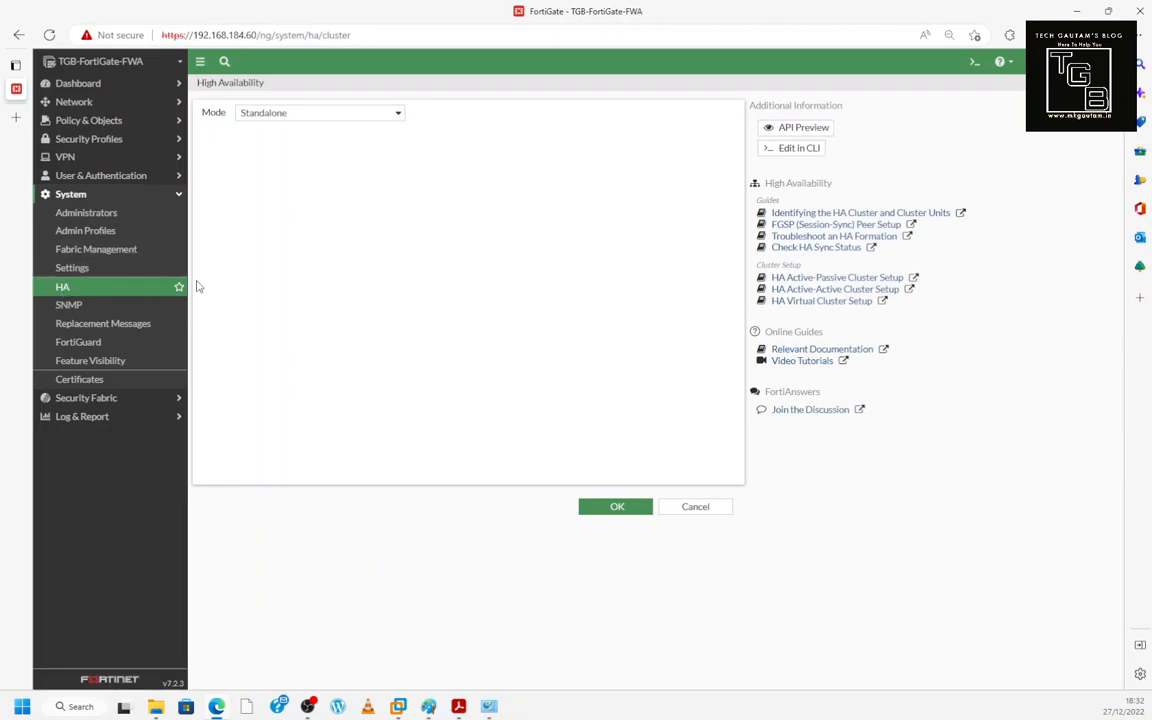
# - Turn on the SNMP agent, then view Replacement Messages and the FortiGuard page
pyautogui.click(68, 307)
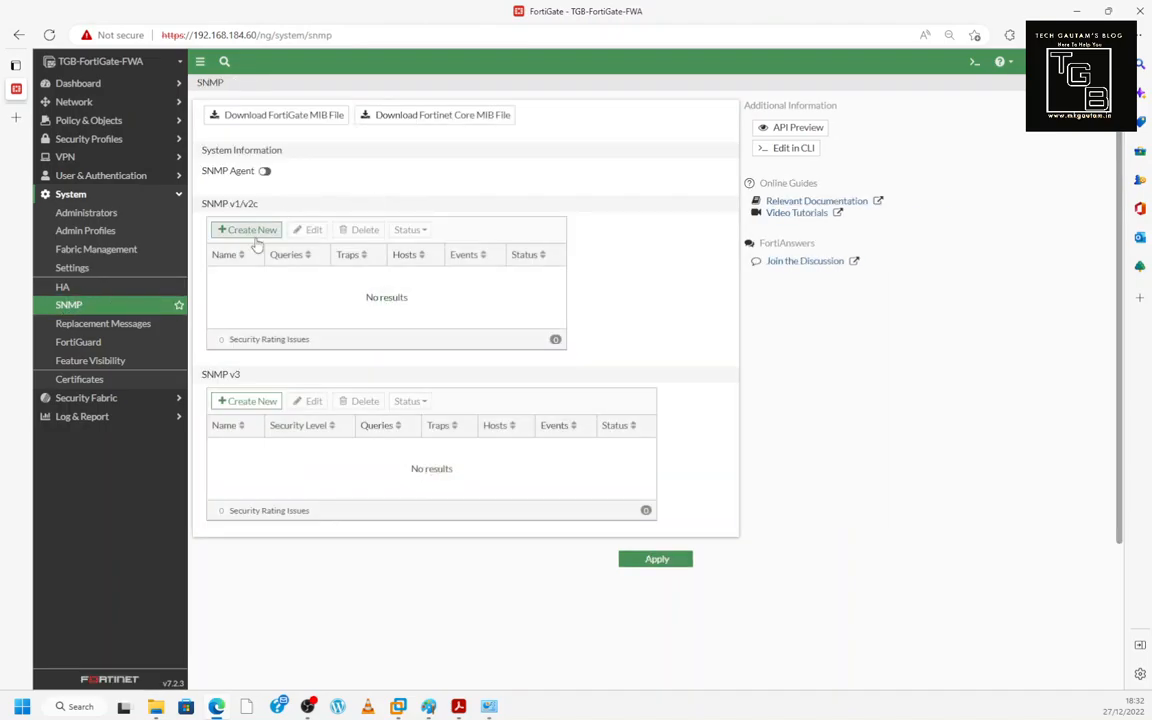
pyautogui.click(265, 172)
pyautogui.click(289, 190)
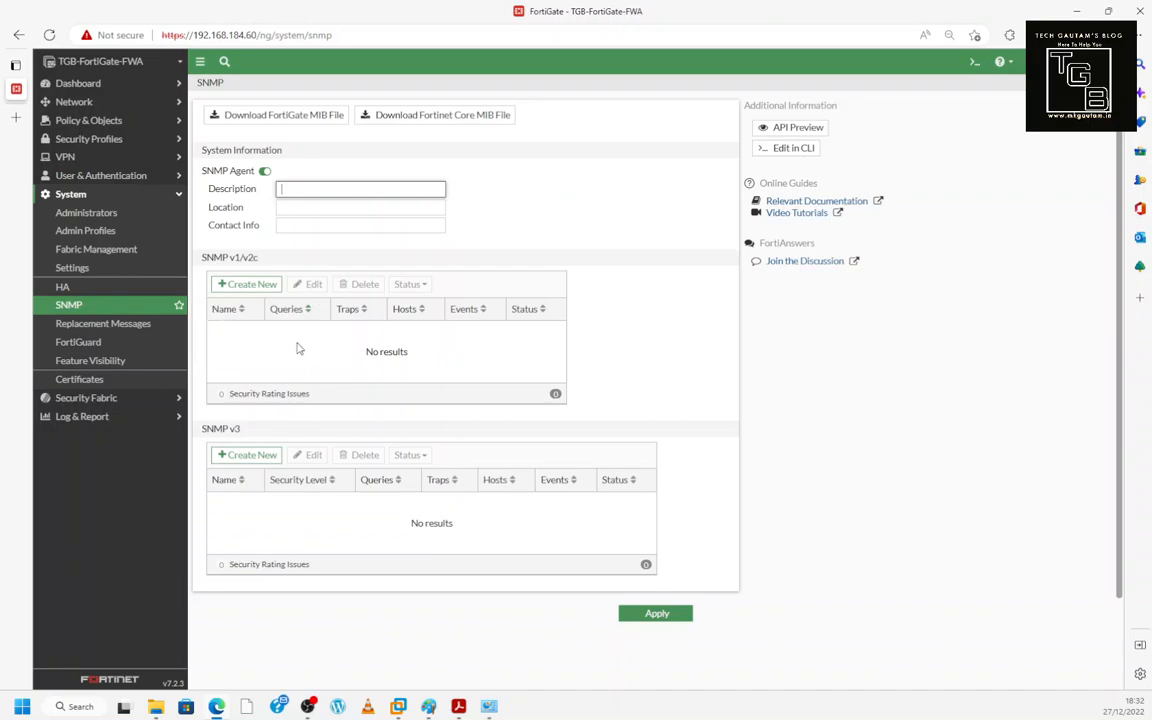
pyautogui.click(128, 328)
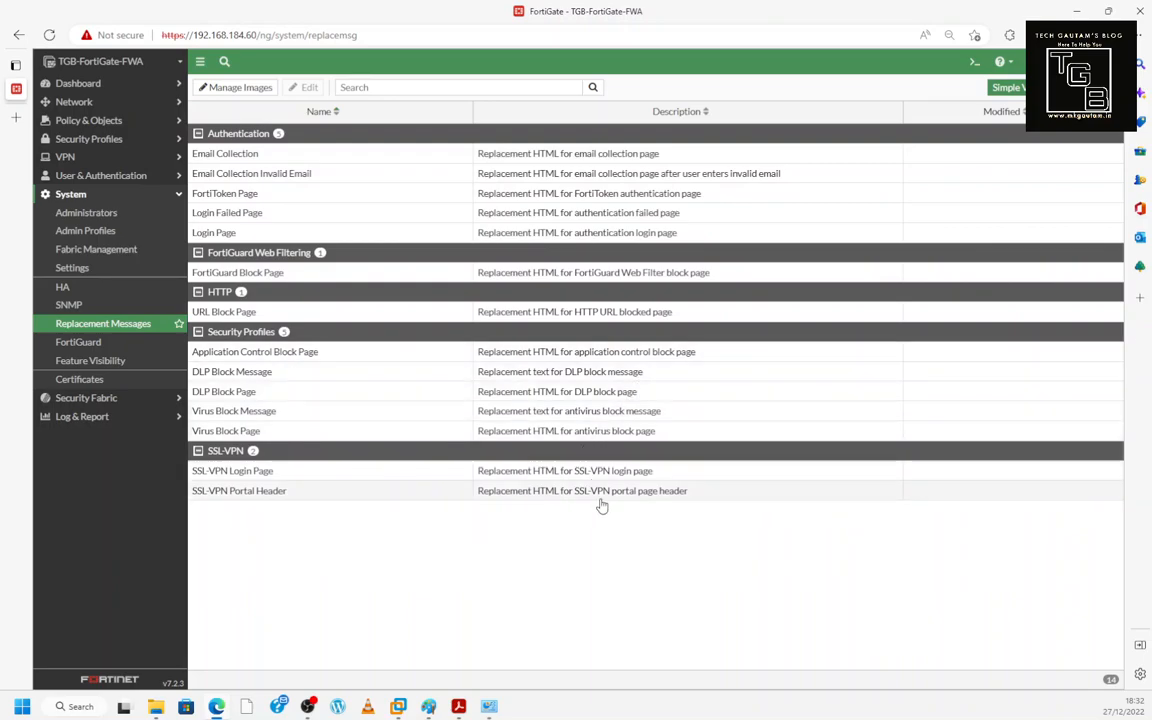
pyautogui.click(104, 345)
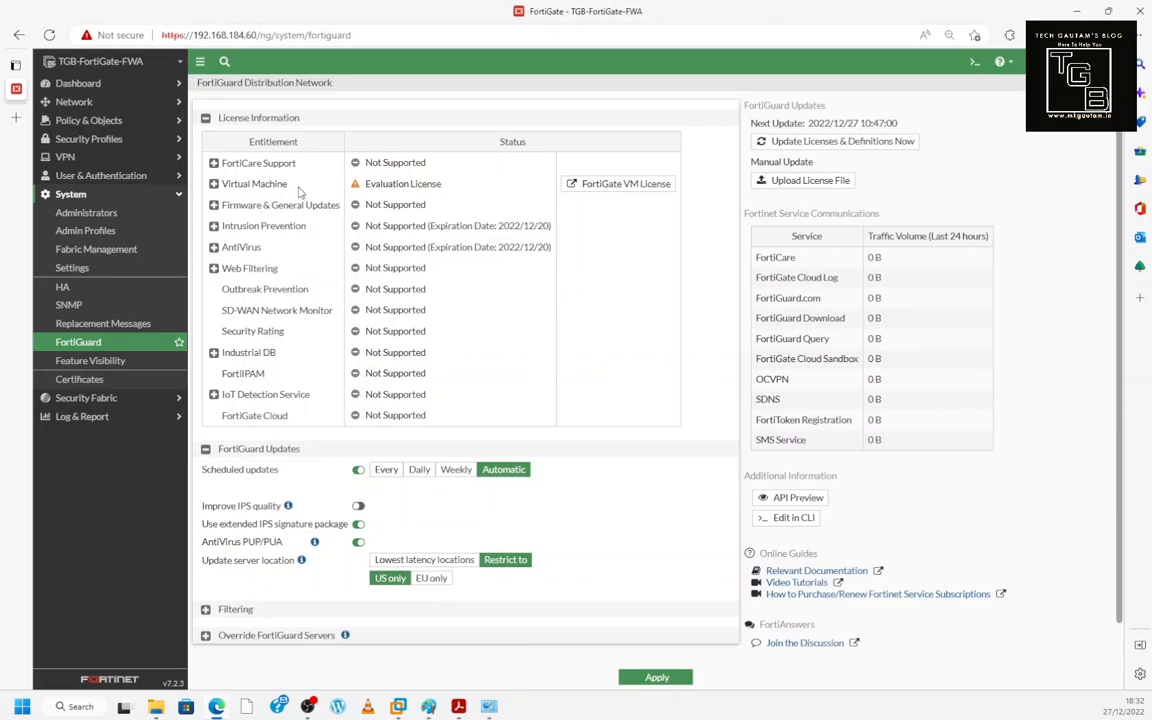
# - Expand the Industrial DB and Intrusion Prevention entitlements and view the botnet IP definitions list
pyautogui.click(213, 353)
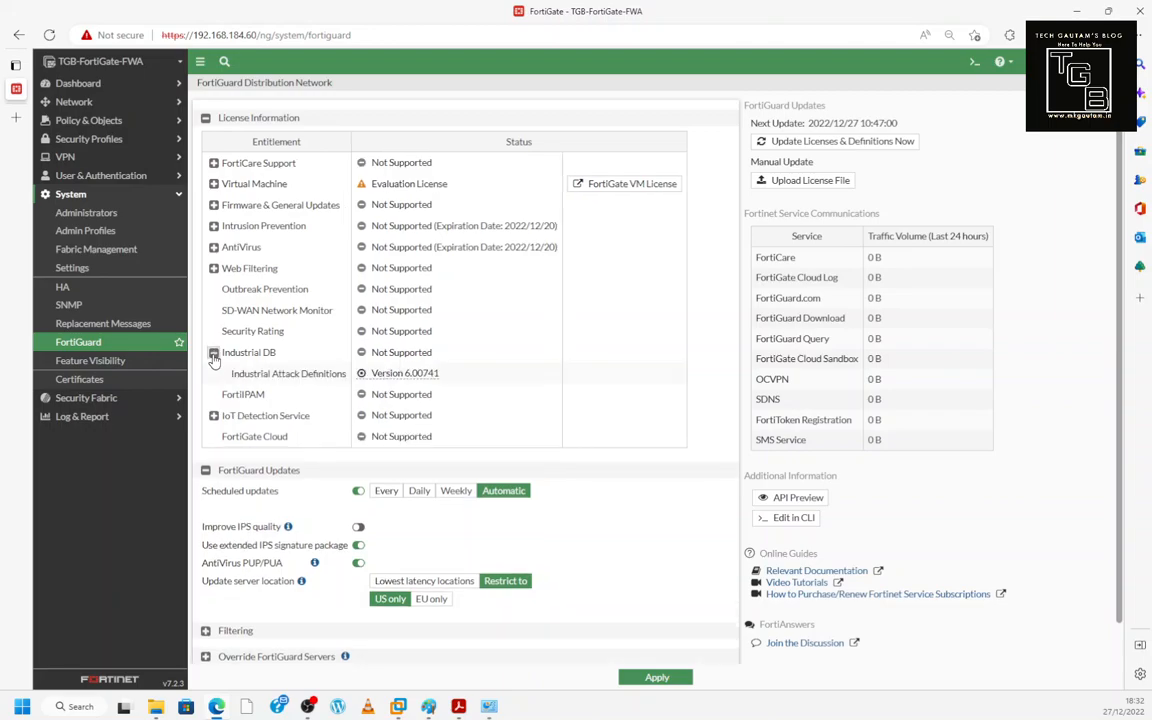
pyautogui.moveTo(378, 377)
pyautogui.click(213, 226)
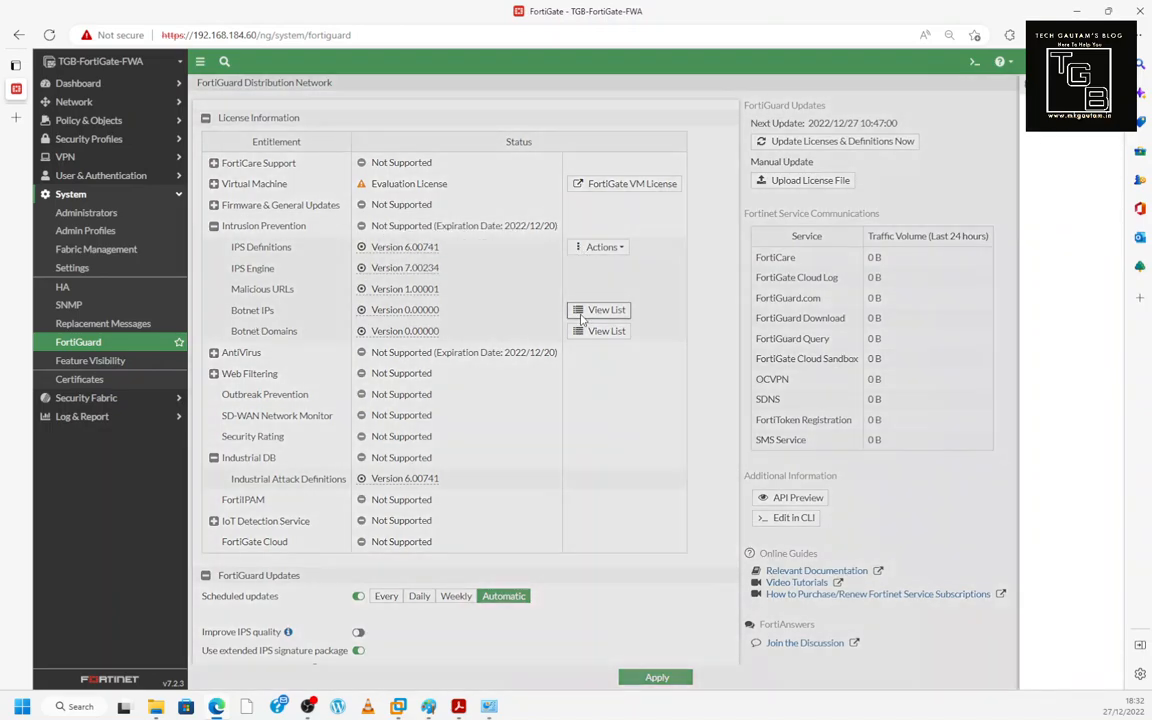
pyautogui.click(594, 310)
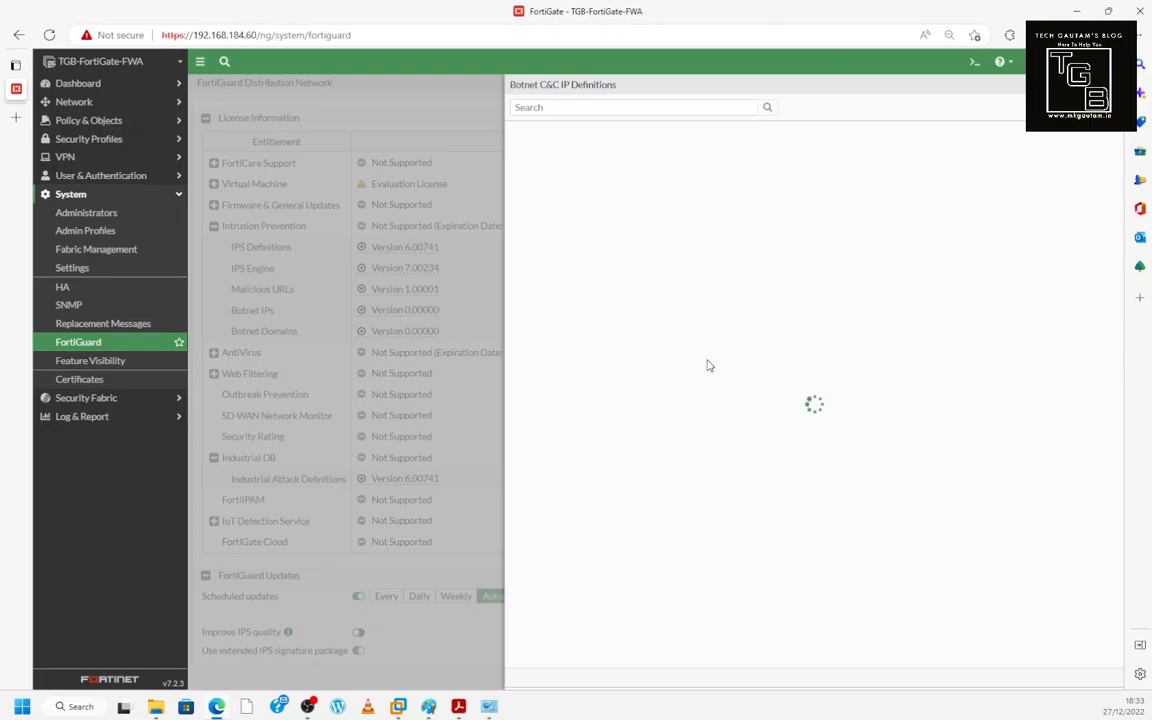
pyautogui.click(142, 406)
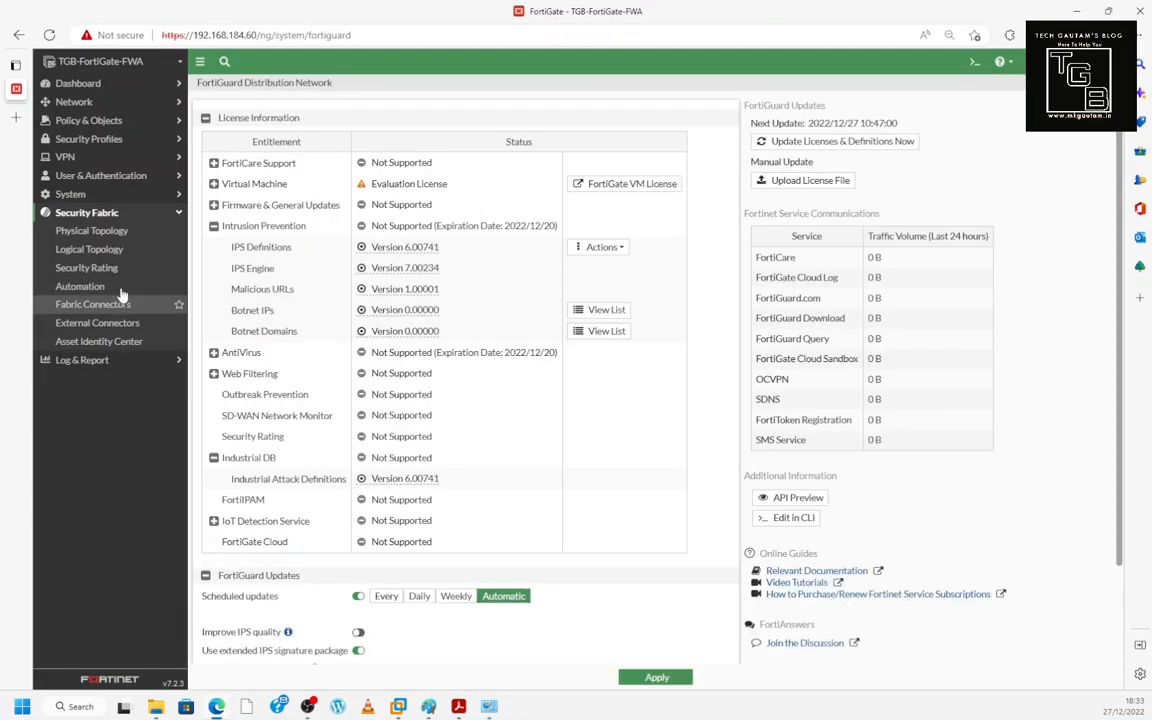
# - Close the botnet IP definitions and go to the Security Fabric > Fabric Connectors list
pyautogui.click(95, 217)
pyautogui.click(95, 214)
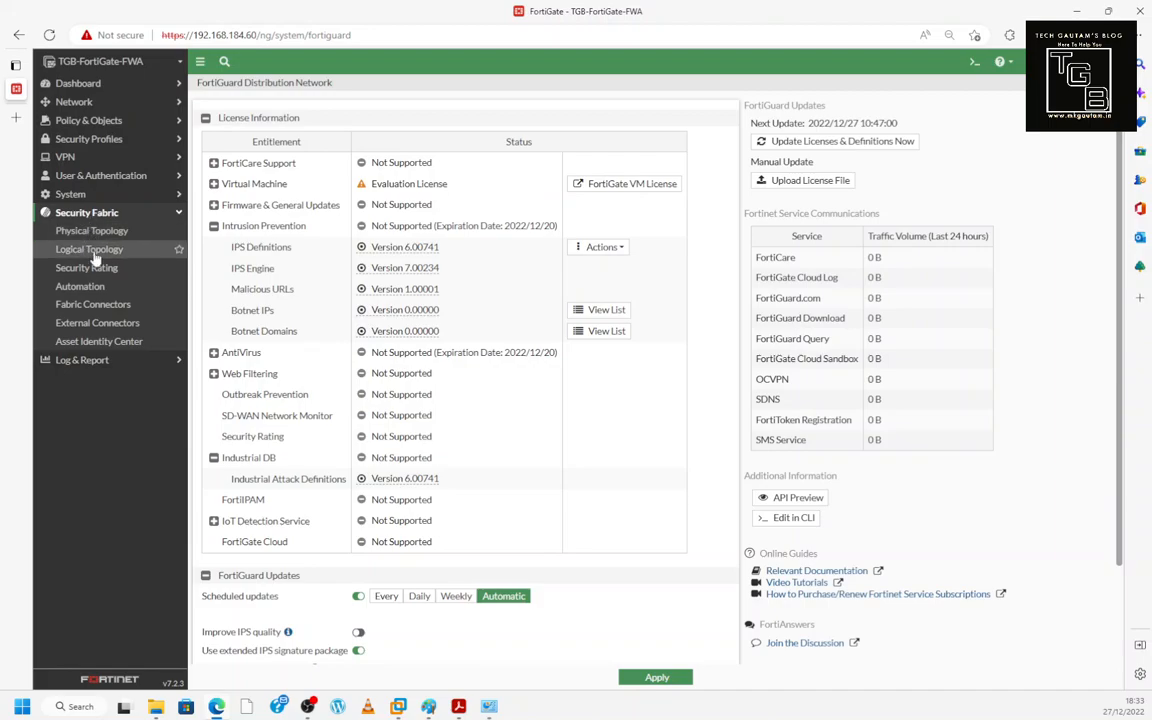
pyautogui.click(100, 305)
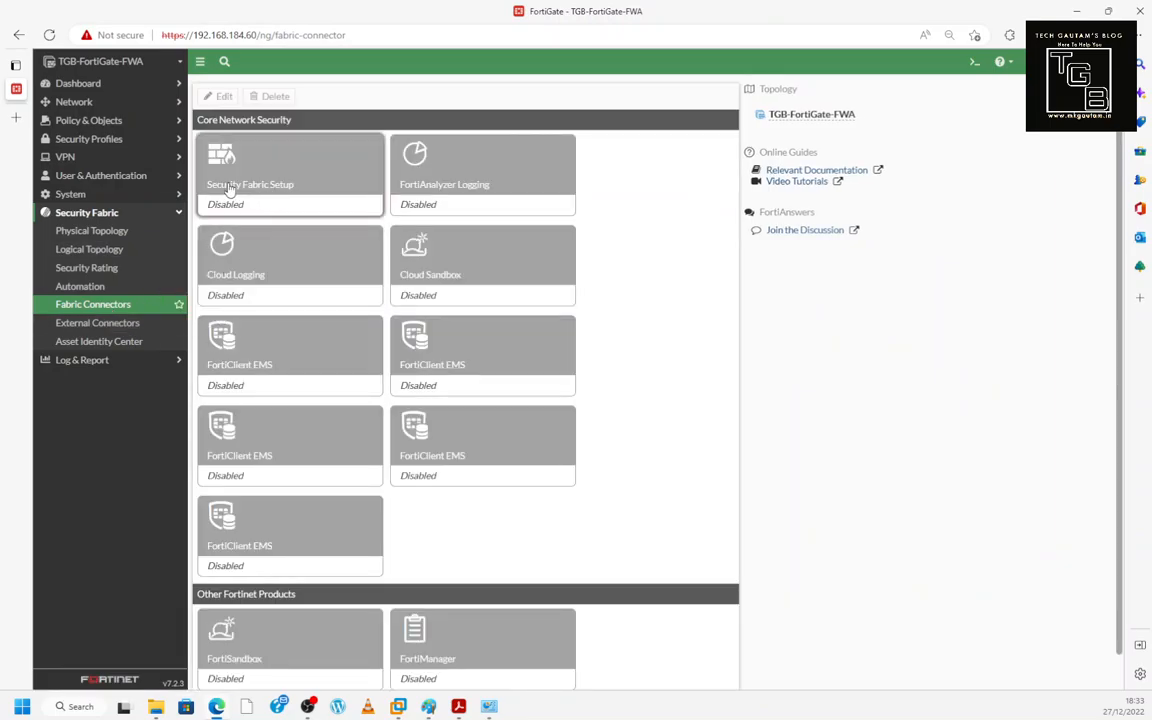
# - Try enabling Security Fabric Setup as fabric root, then cancel without saving
pyautogui.click(205, 142)
pyautogui.click(216, 97)
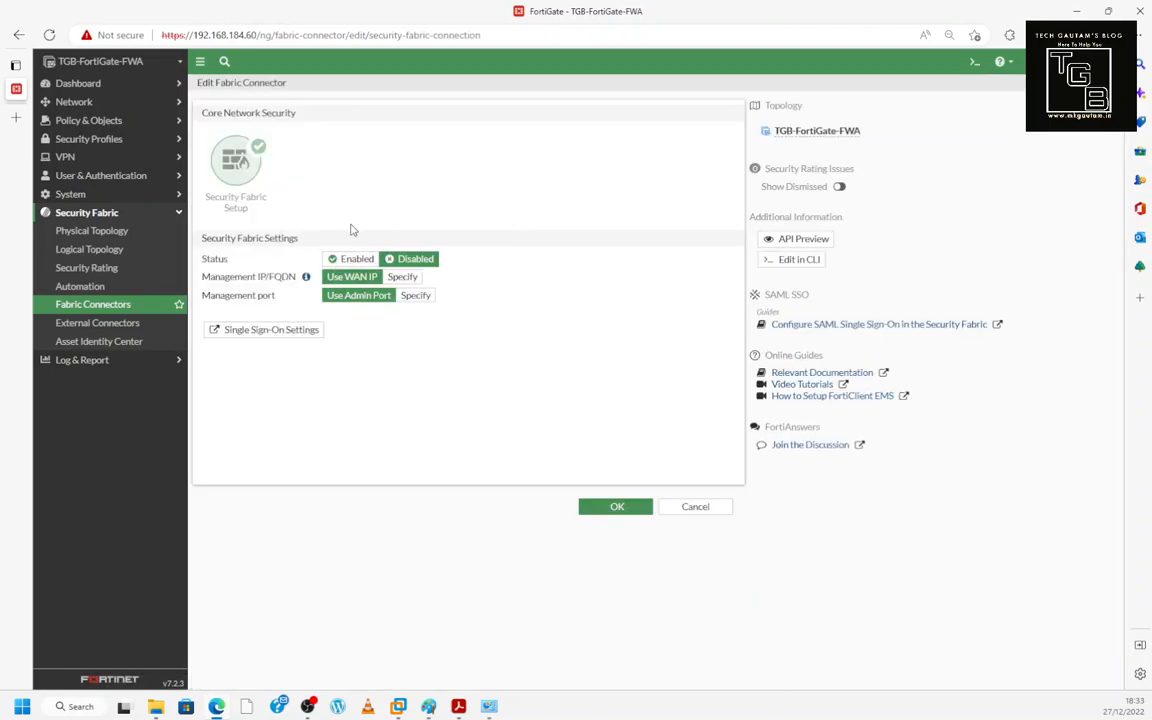
pyautogui.click(352, 258)
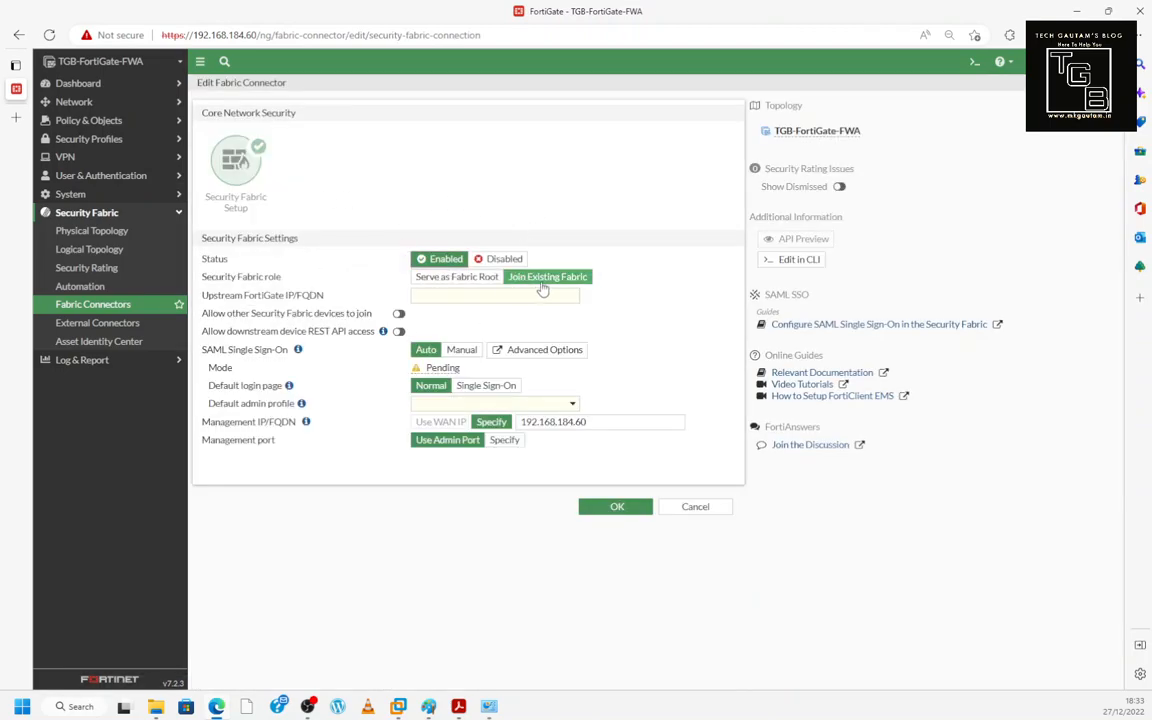
pyautogui.click(475, 285)
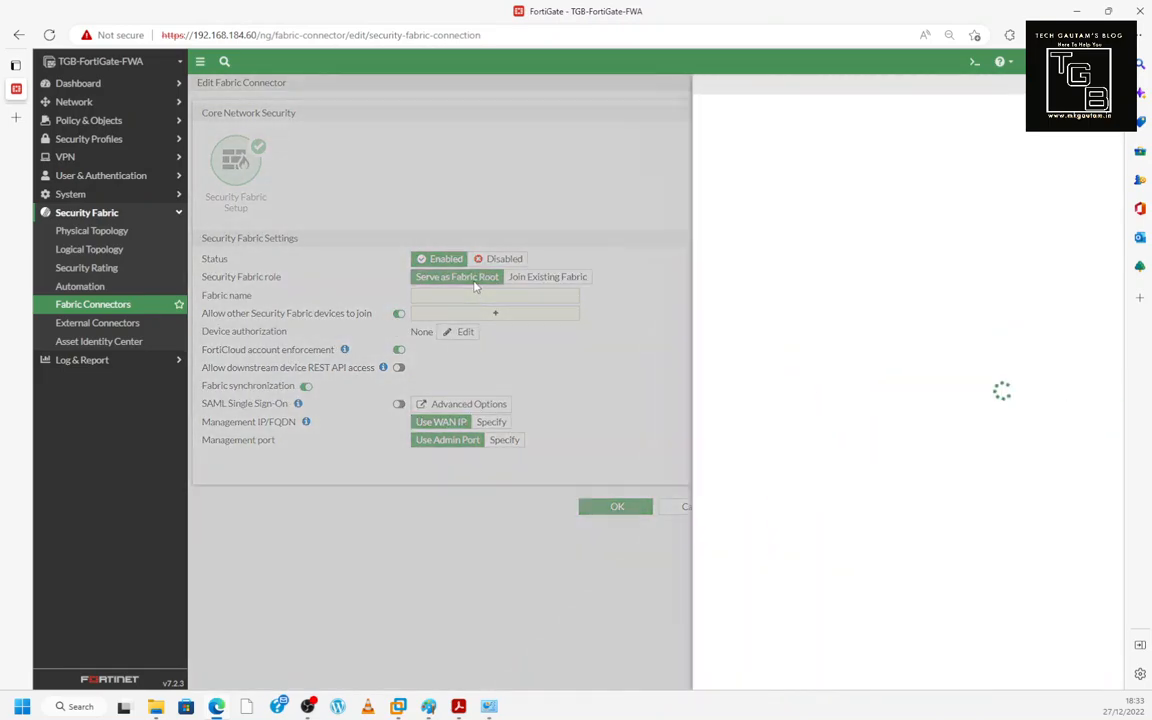
pyautogui.press('Escape')
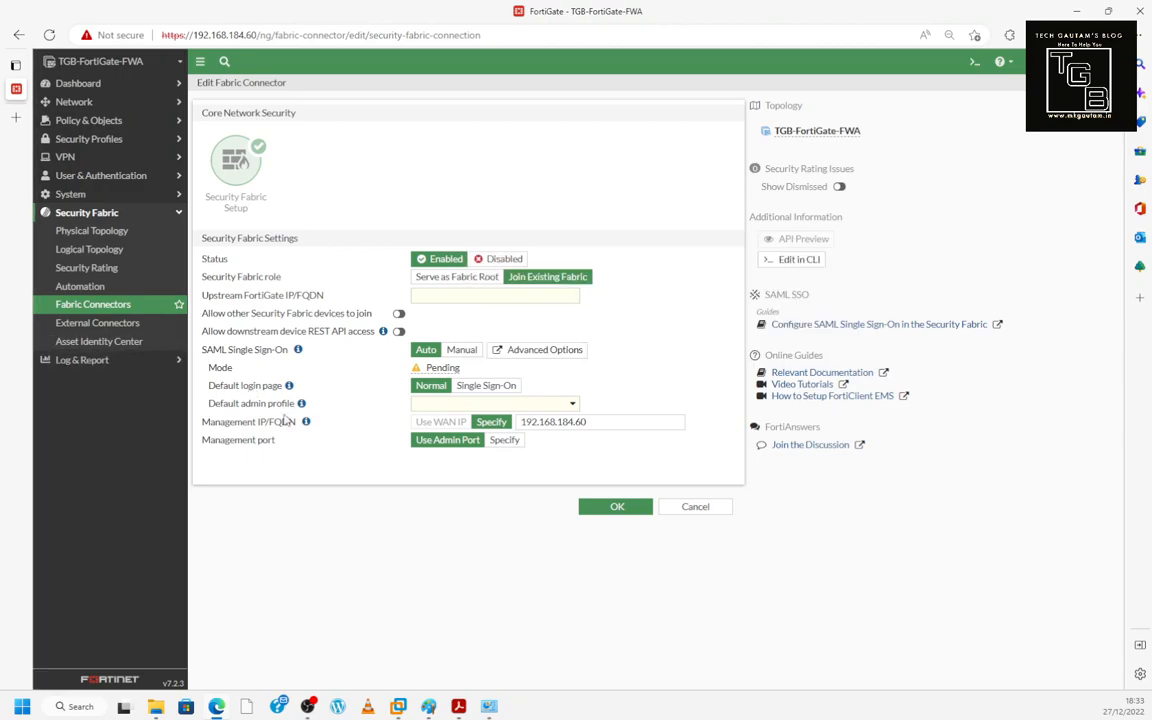
pyautogui.click(679, 512)
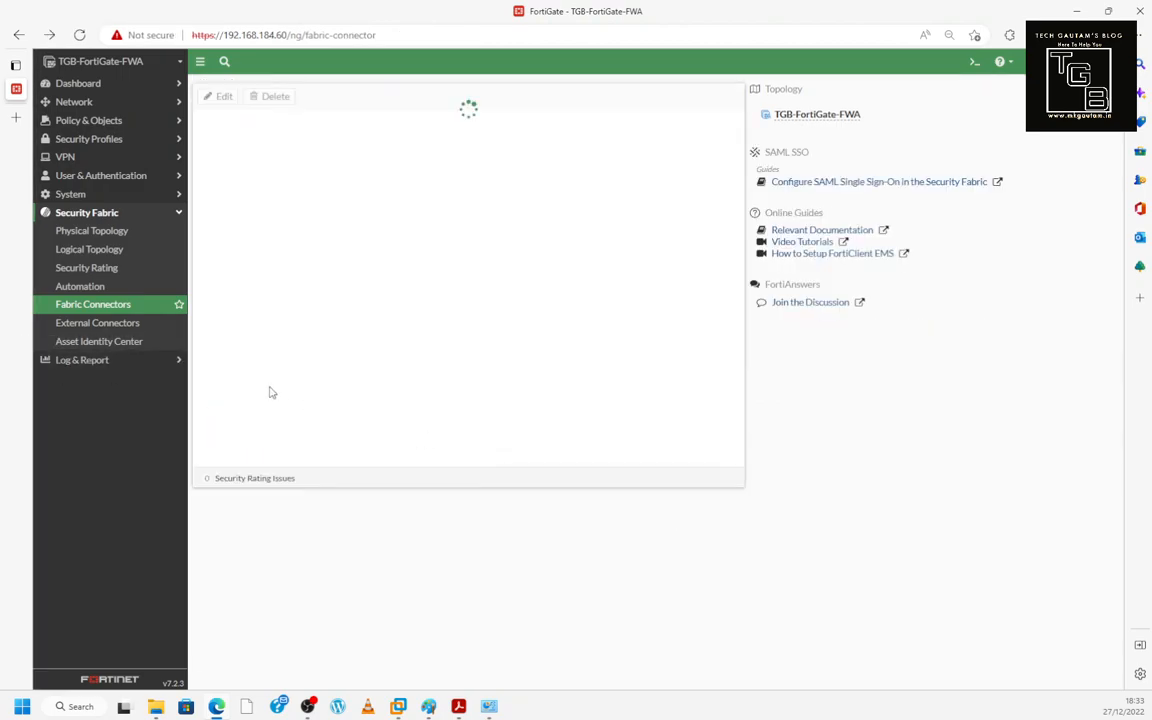
pyautogui.click(134, 364)
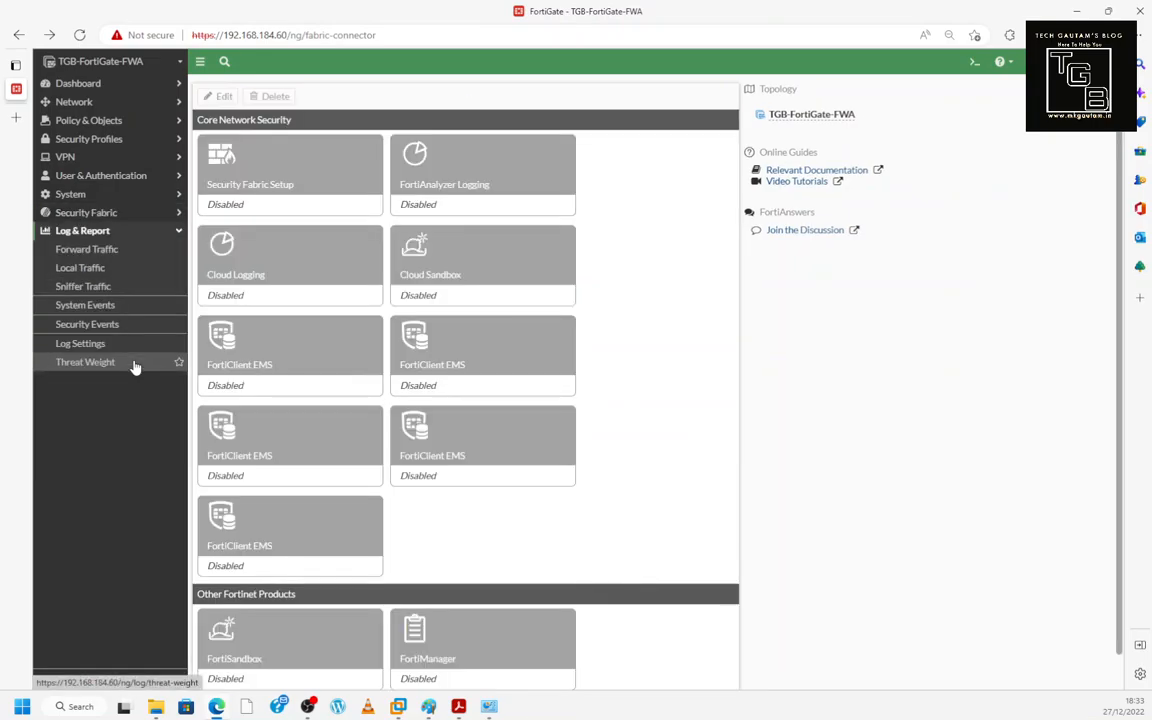
# - View the Forward, Local and Sniffer Traffic logs, System and Security Events, then Log Settings
pyautogui.click(73, 252)
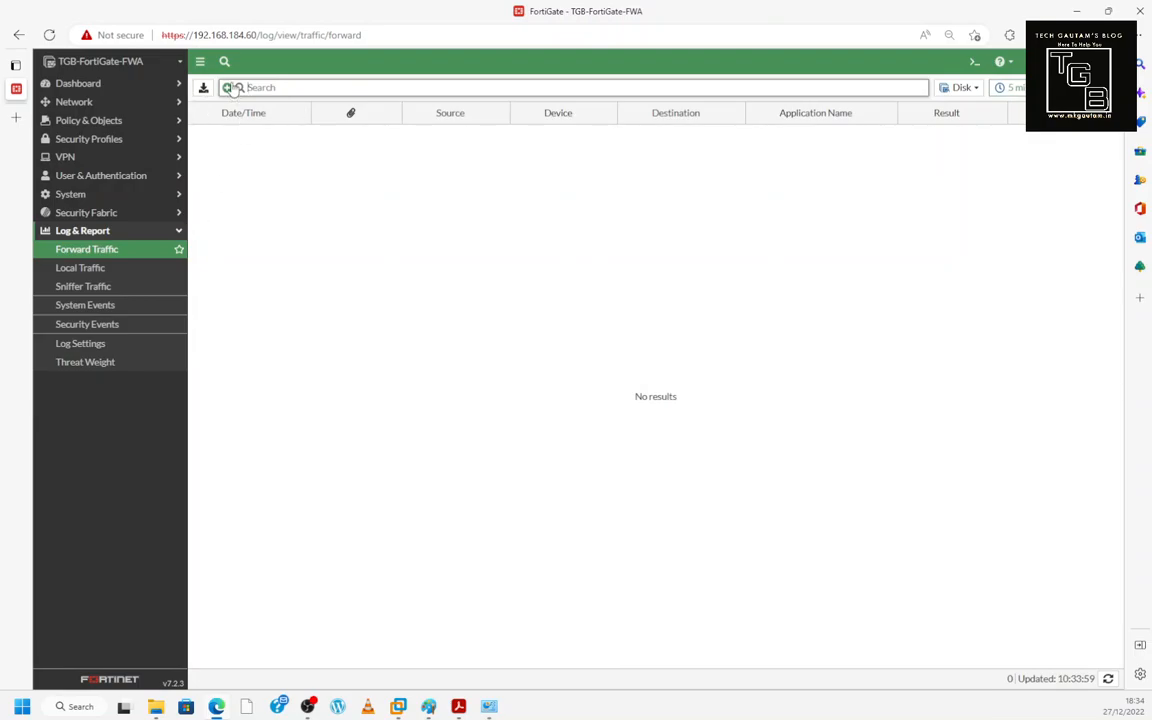
pyautogui.click(79, 270)
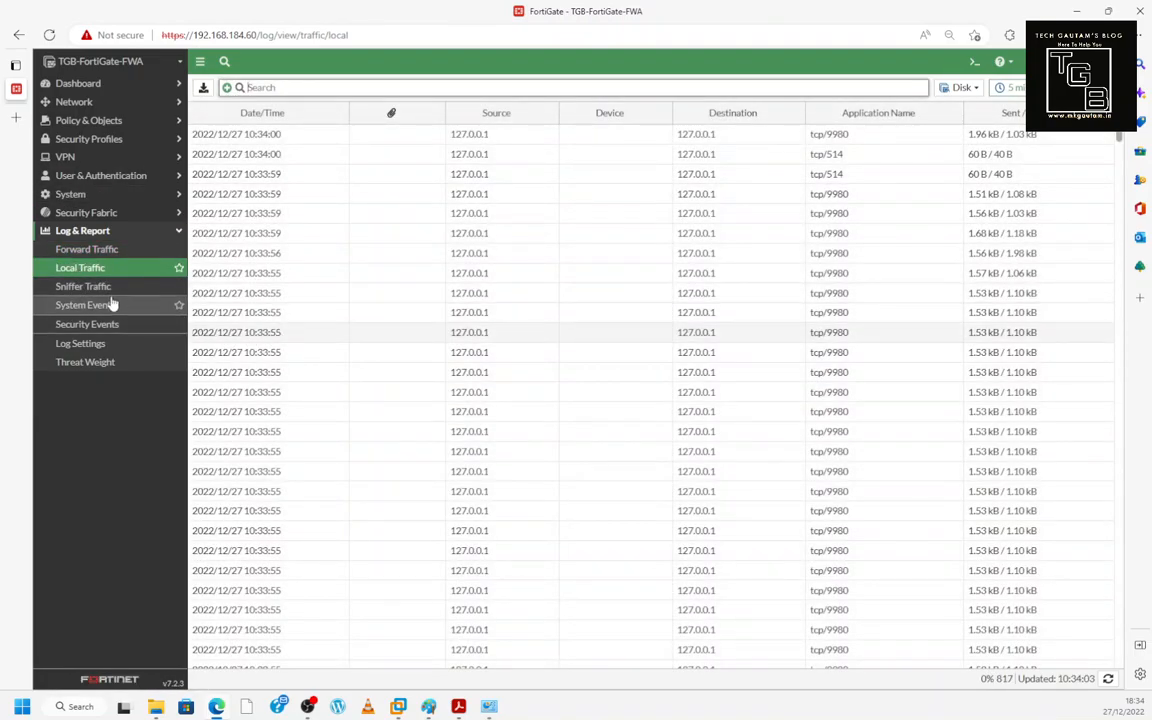
pyautogui.click(97, 289)
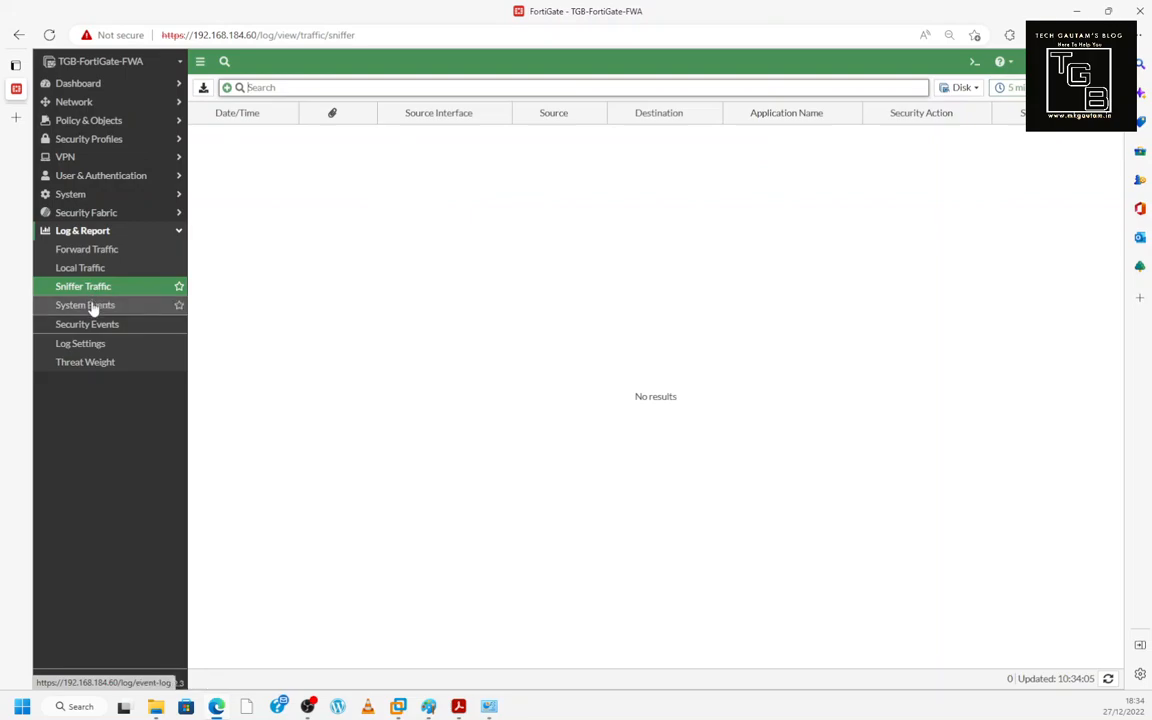
pyautogui.click(93, 307)
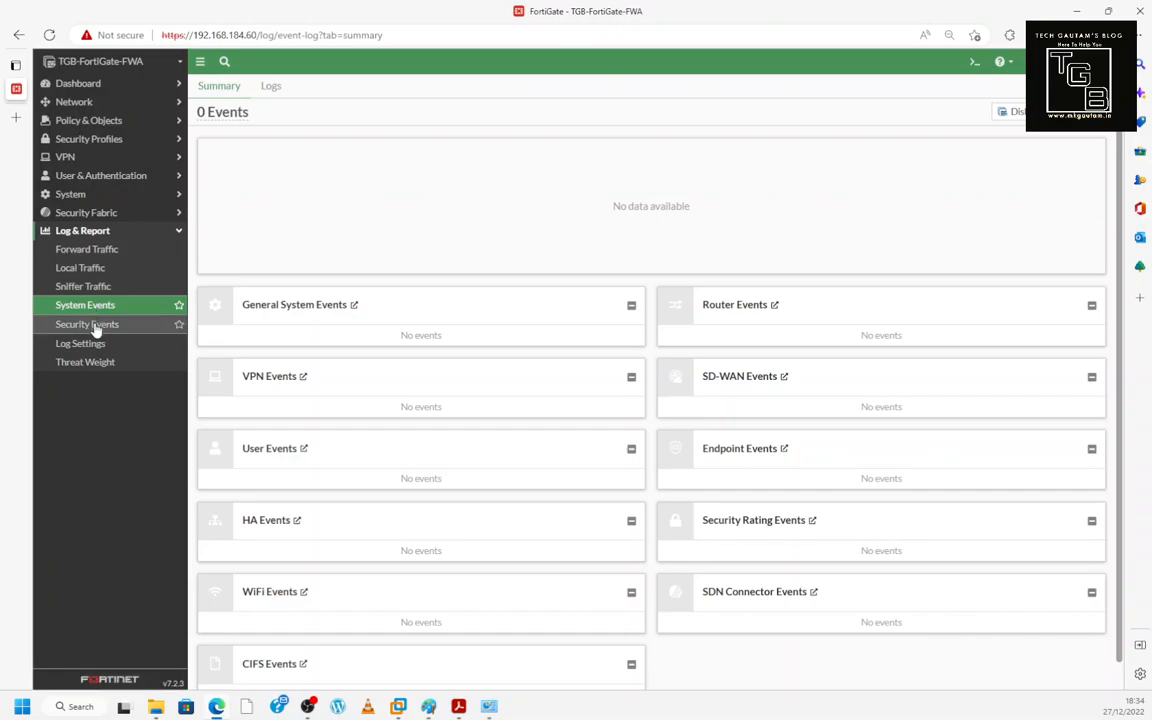
pyautogui.click(95, 327)
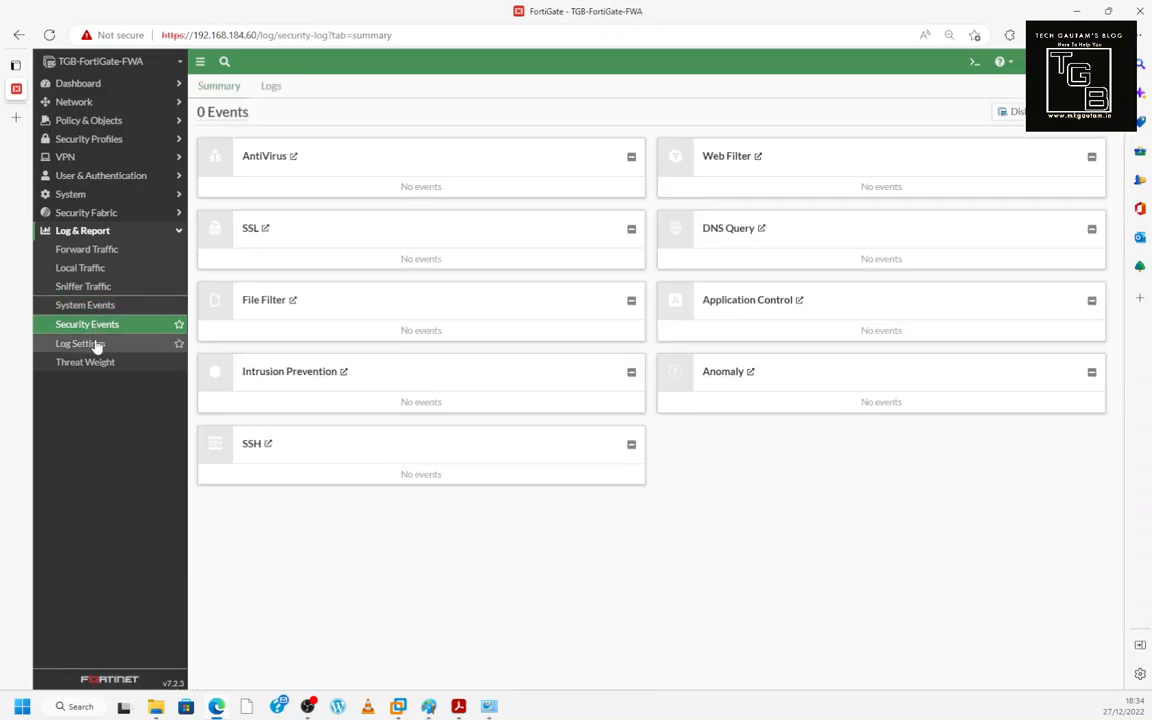
pyautogui.click(96, 345)
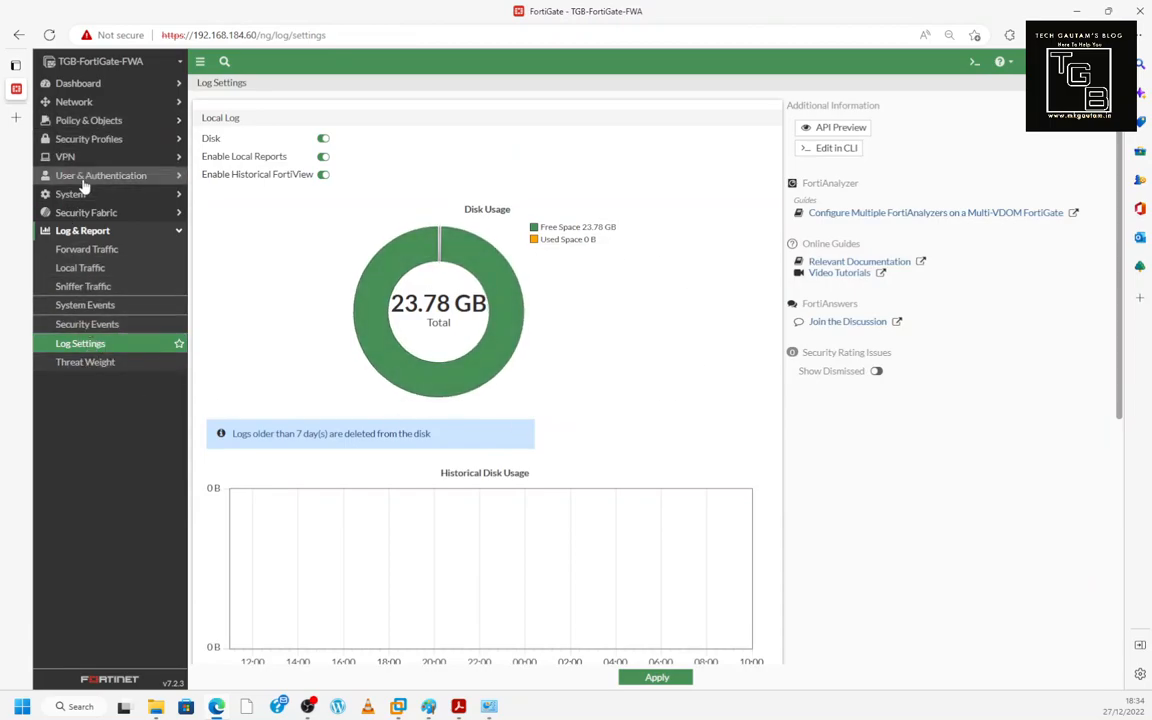
pyautogui.click(89, 232)
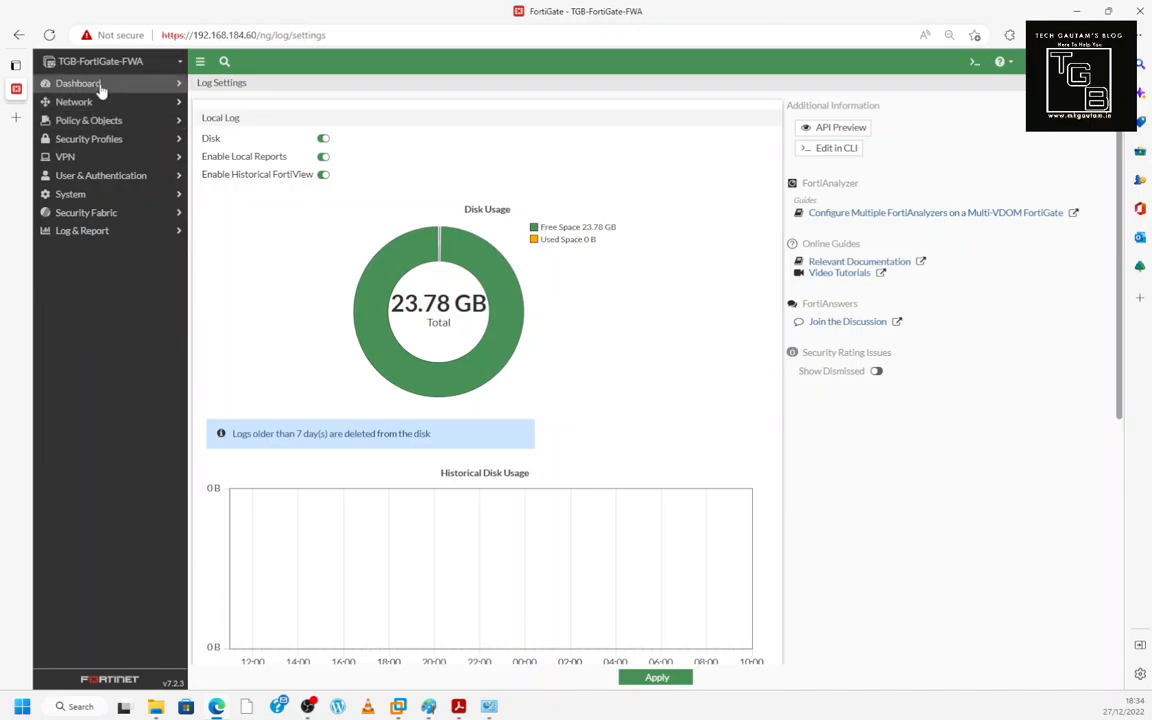